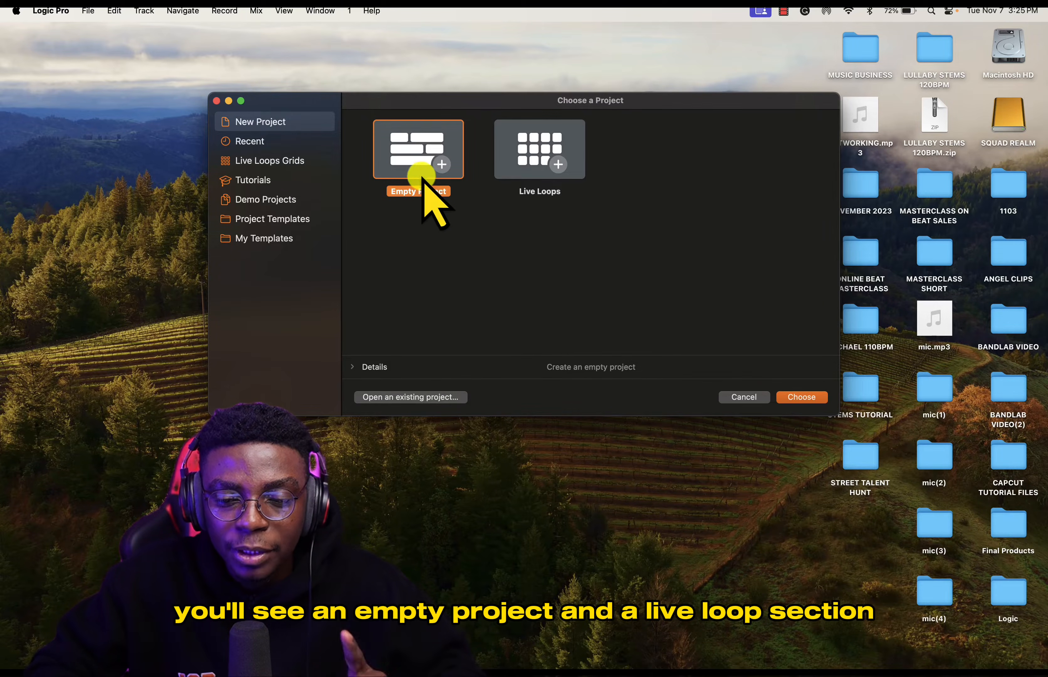
- Create an empty project and decline using the HITSOUND Microphone as the audio device
left_click(528, 163)
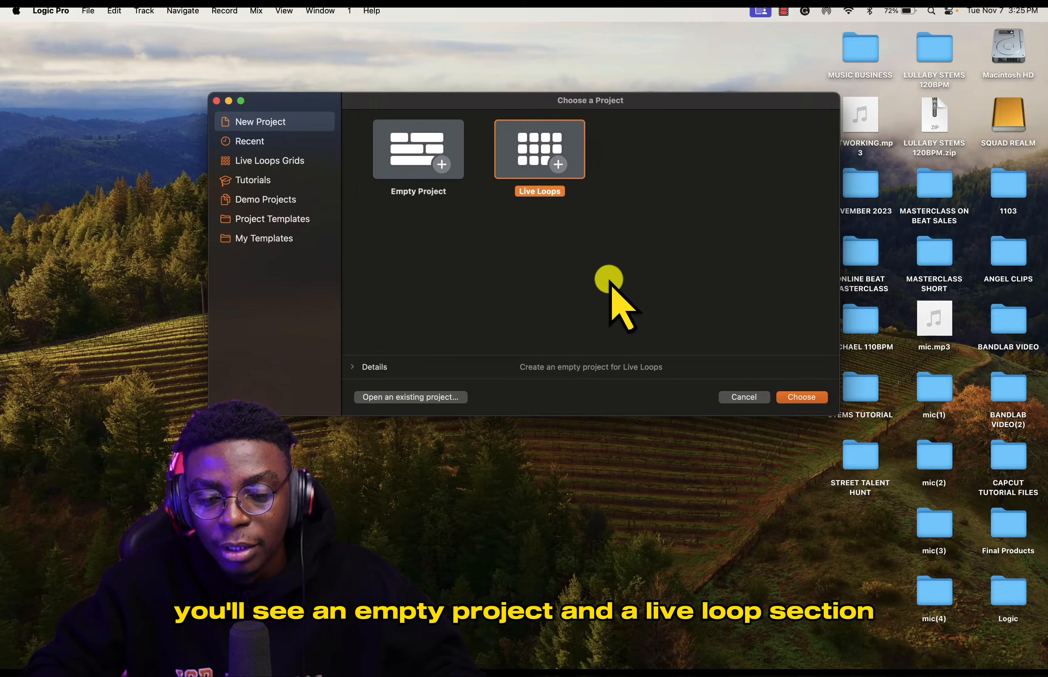
left_click(403, 159)
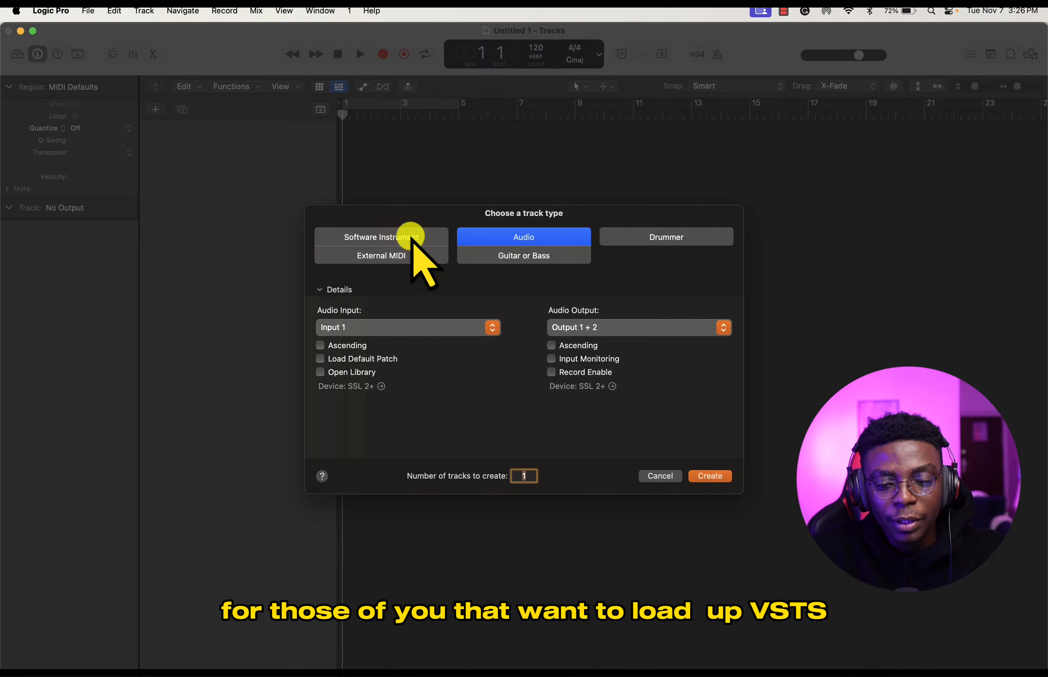
left_click(412, 237)
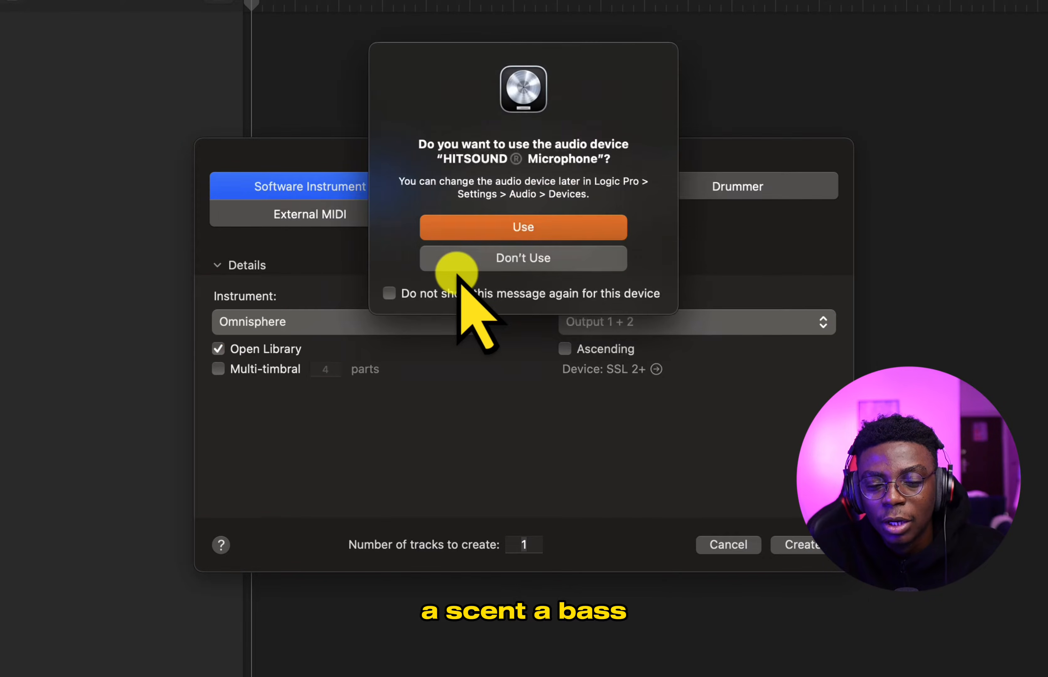
left_click(549, 257)
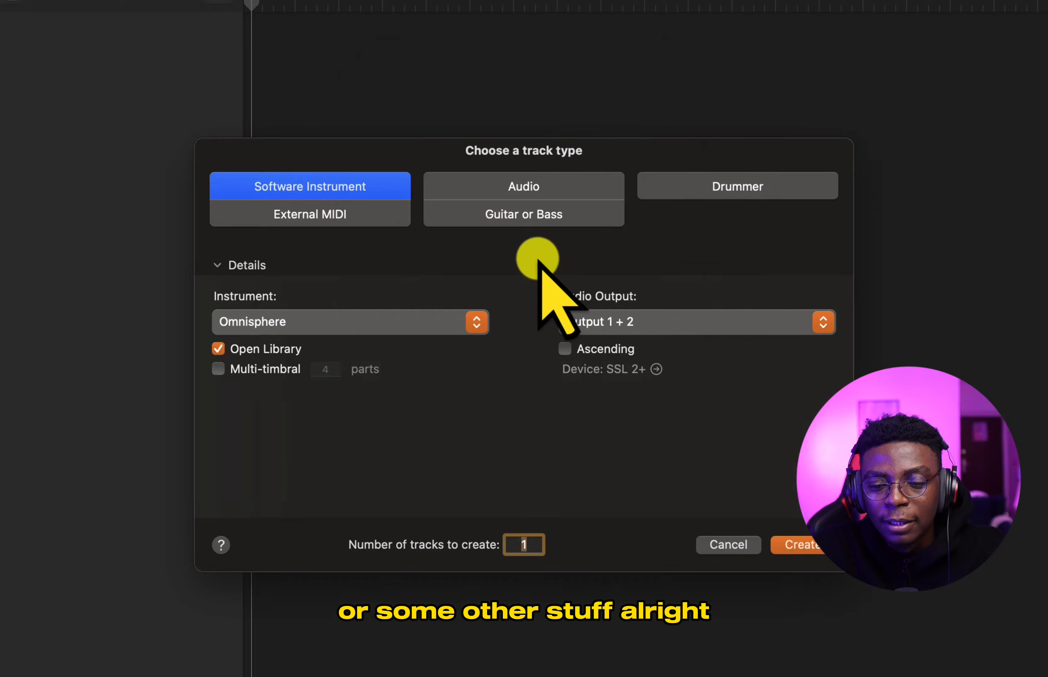
- Set the new track's type to Audio and choose Input 1 as its audio input
left_click(596, 191)
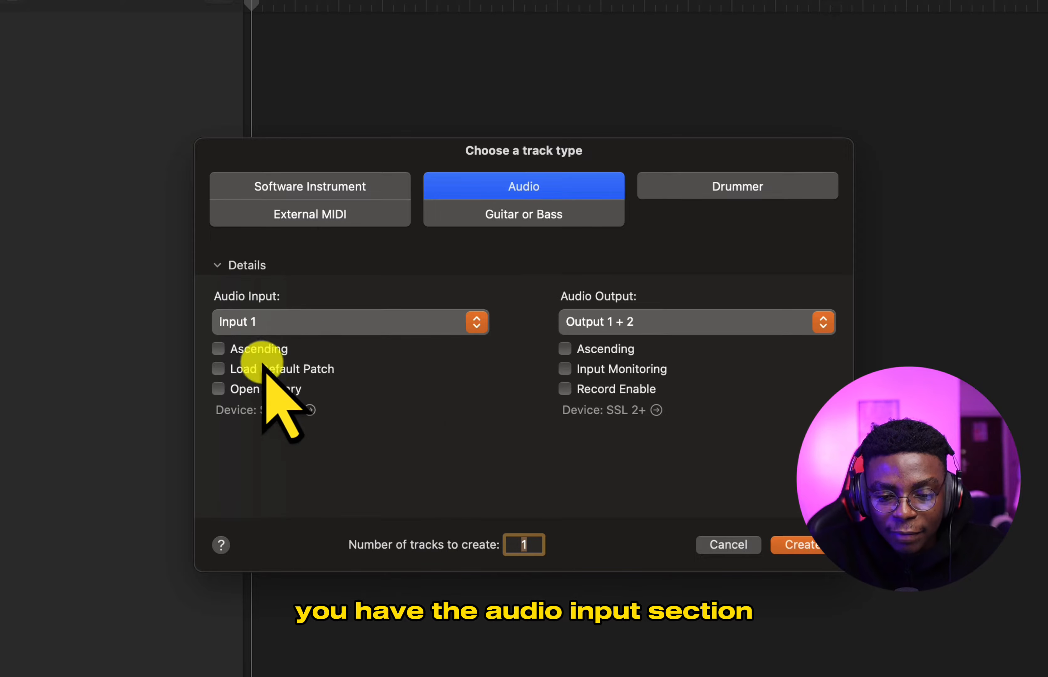
left_click(266, 319)
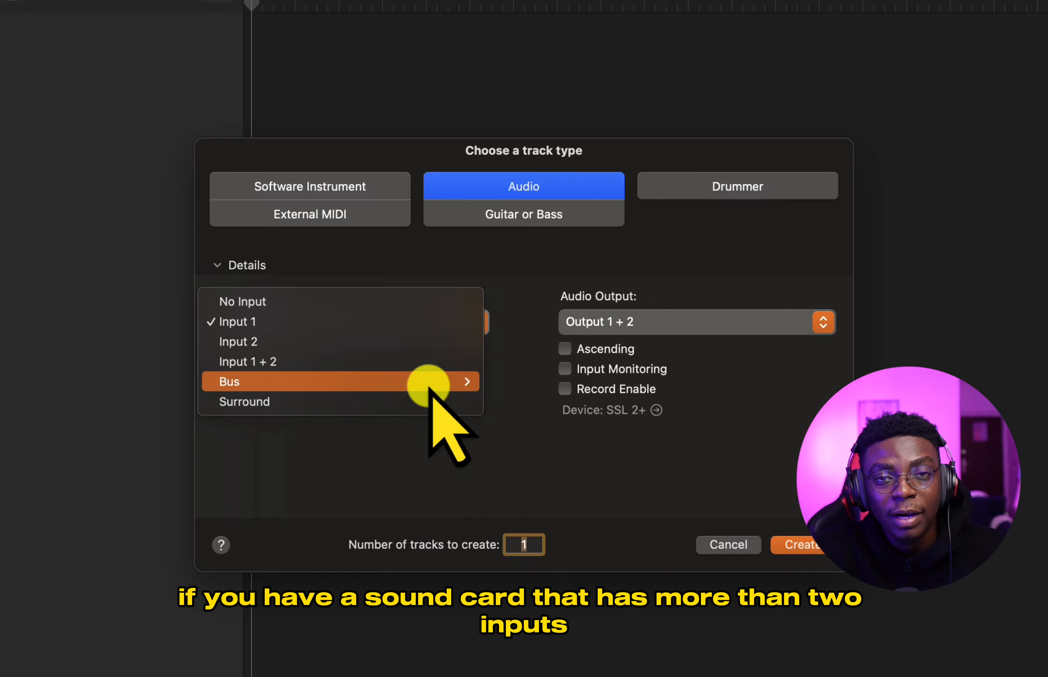
mouse_move(429, 387)
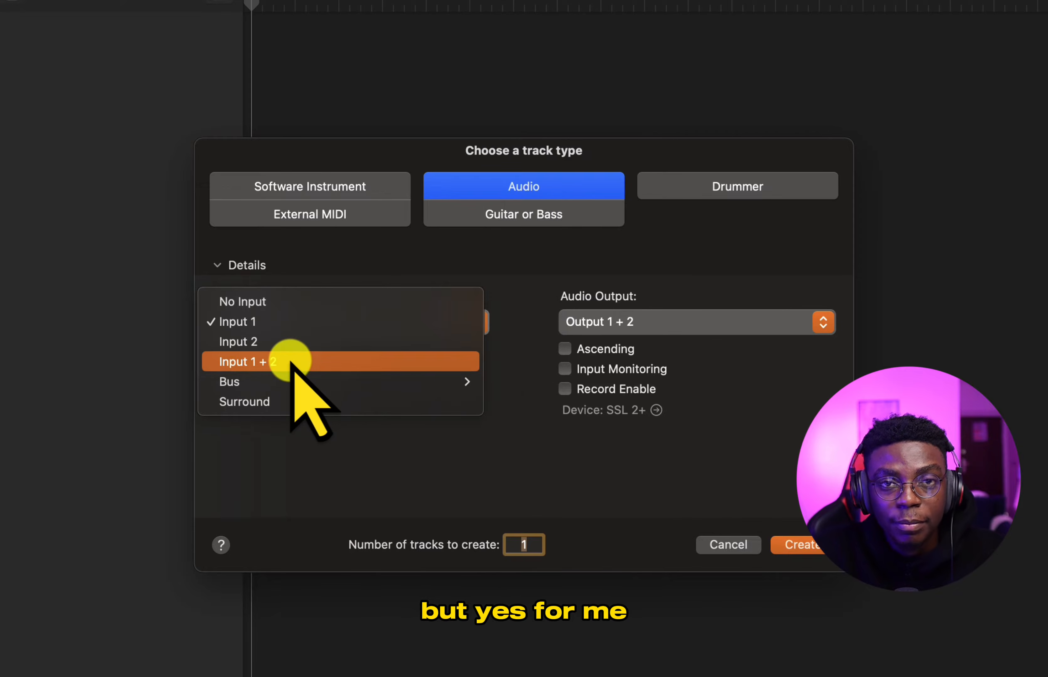
left_click(276, 326)
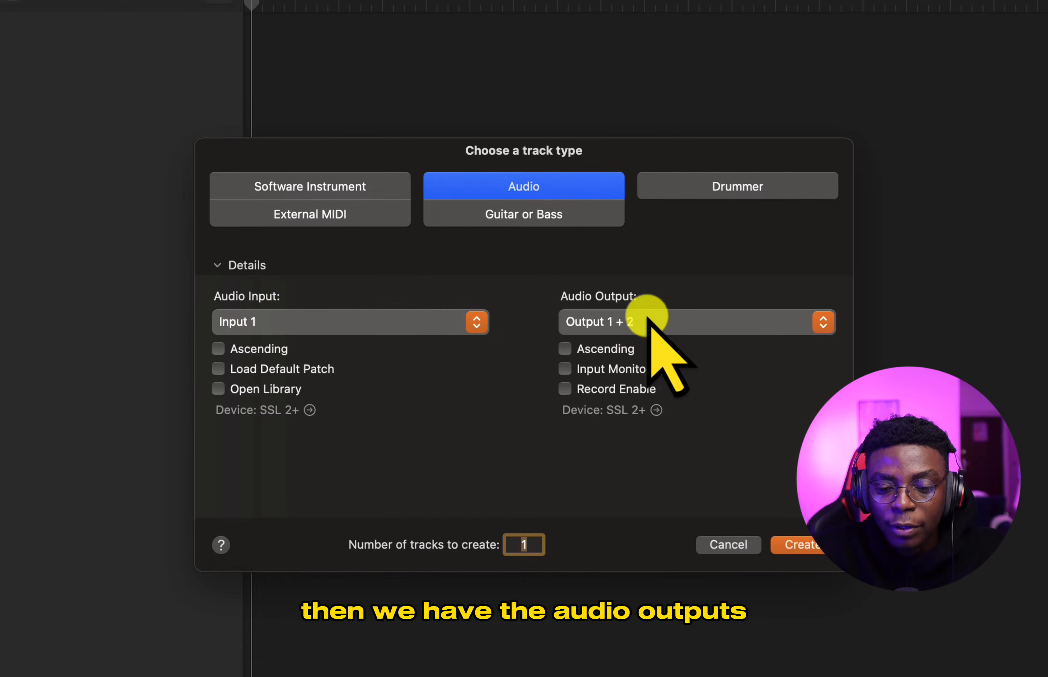
- Review the new audio track's output choices and its Ascending, Input Monitoring and Record Enable options
left_click(631, 322)
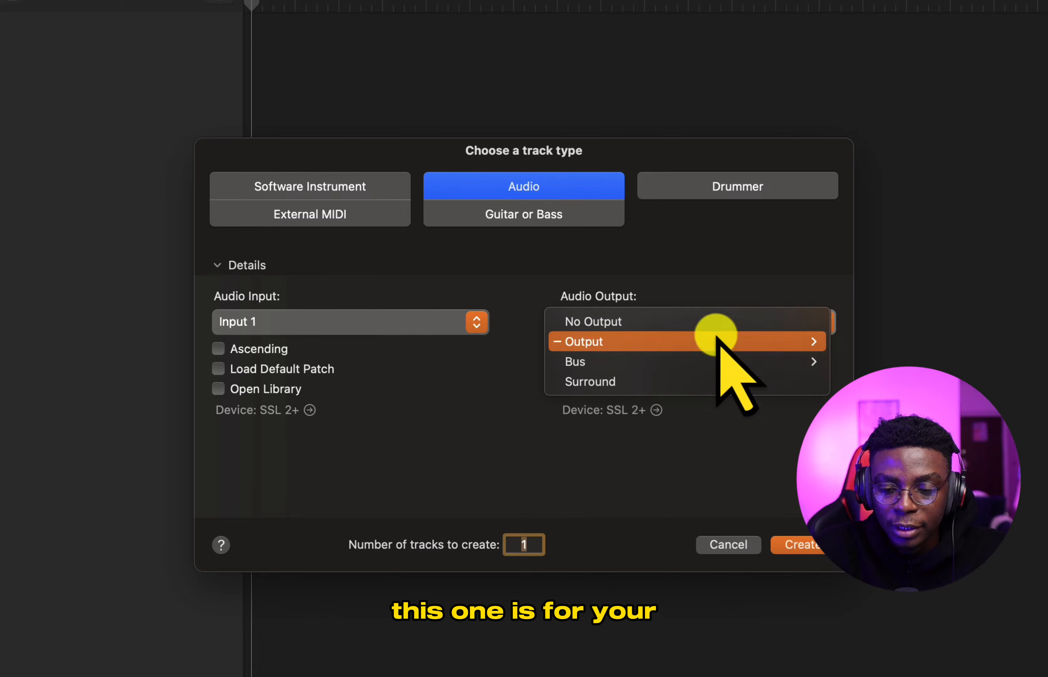
left_click(707, 278)
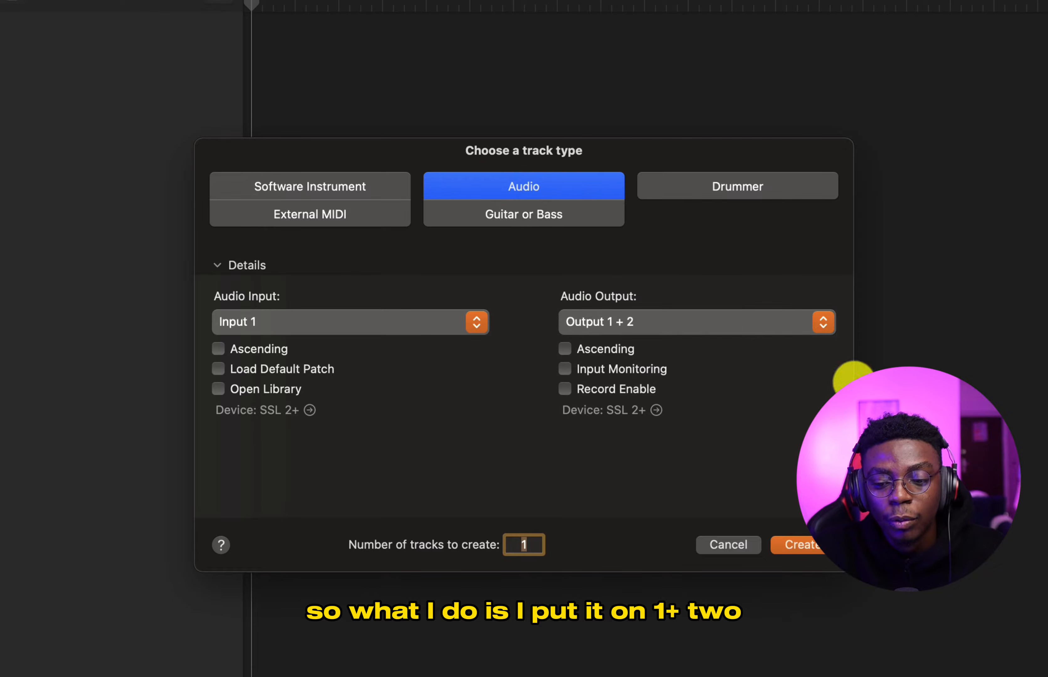
left_click(599, 324)
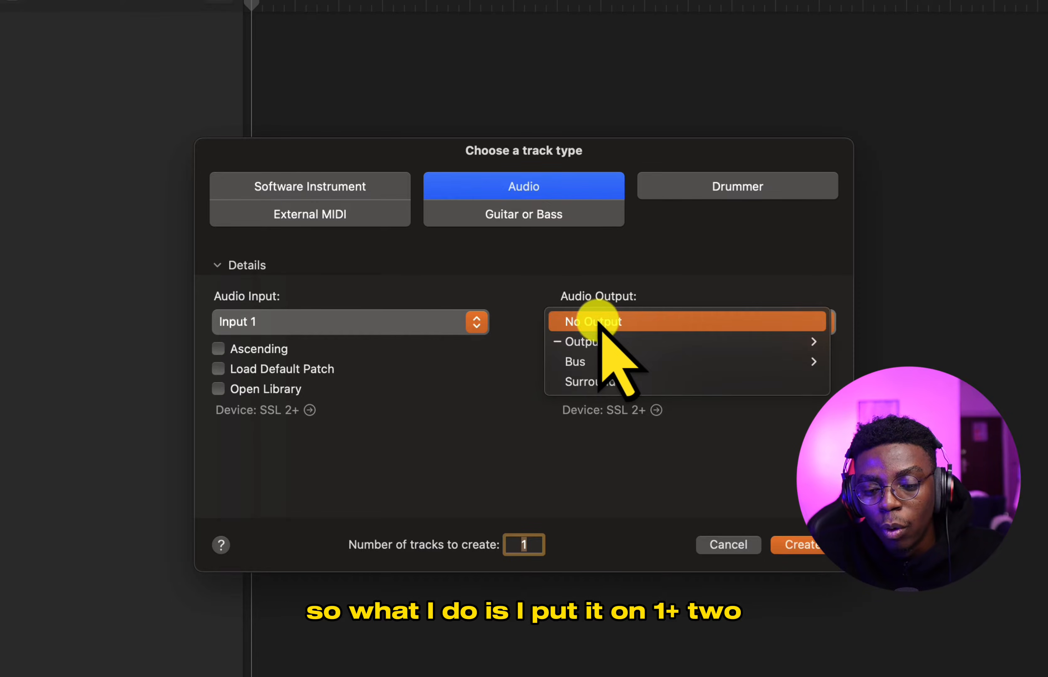
left_click(627, 278)
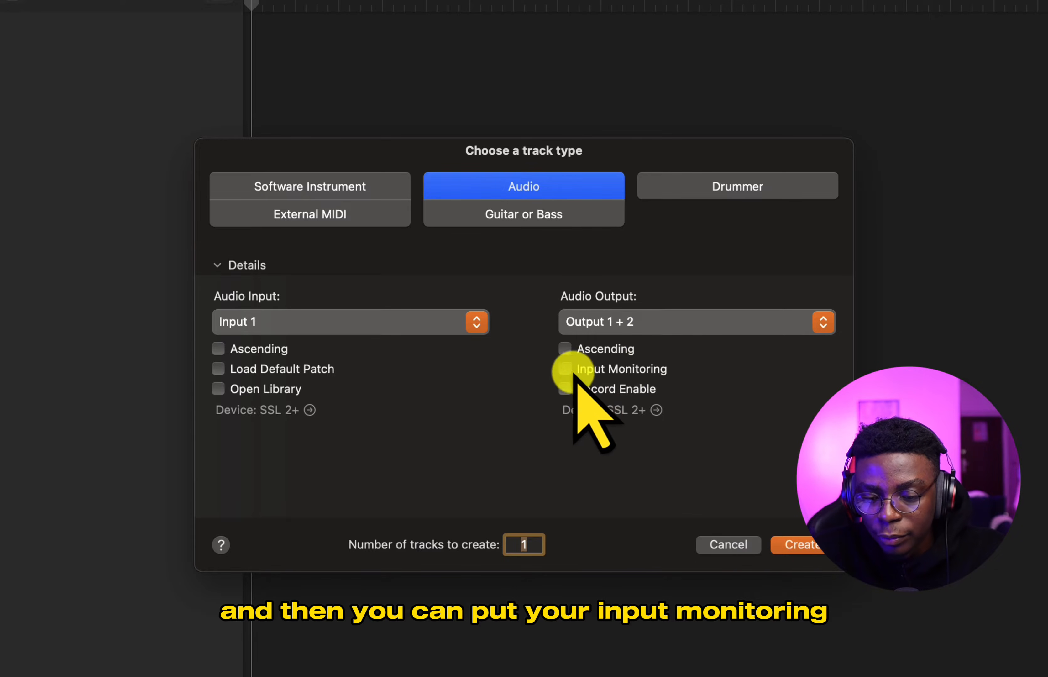
left_click(564, 349)
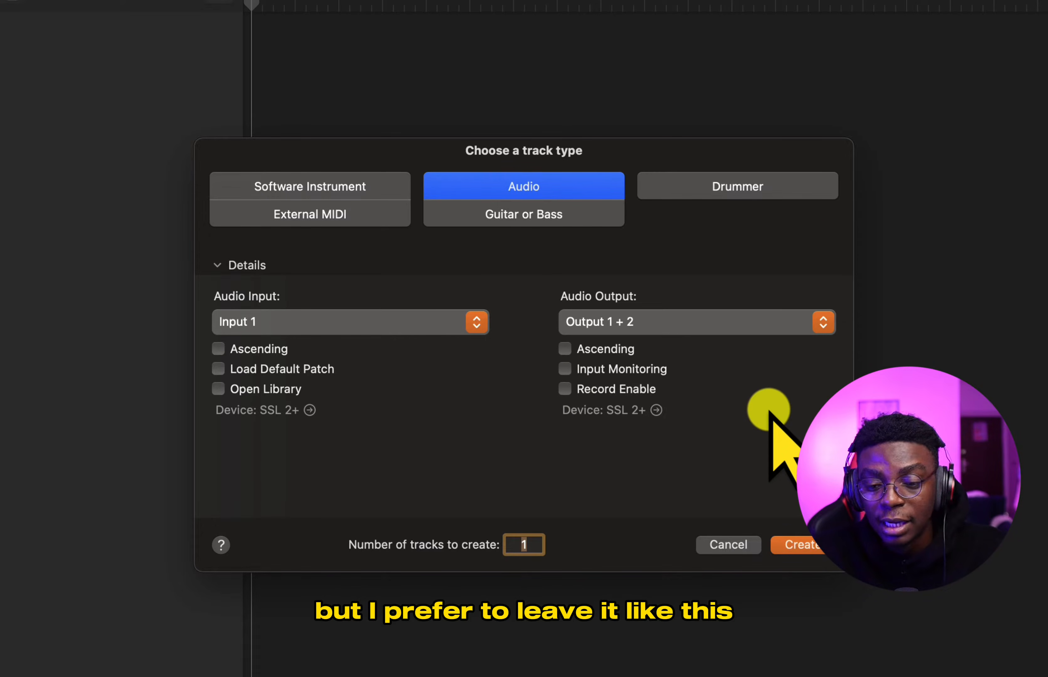
- Look through the options for the Drummer, External MIDI and Guitar or Bass track types
left_click(769, 184)
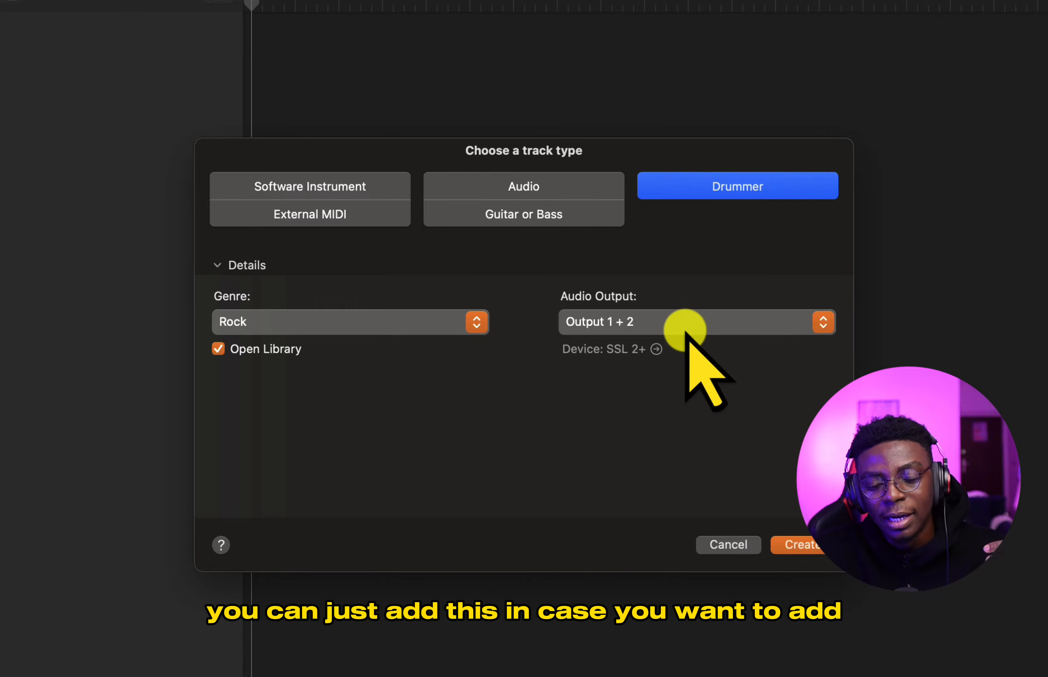
left_click(332, 218)
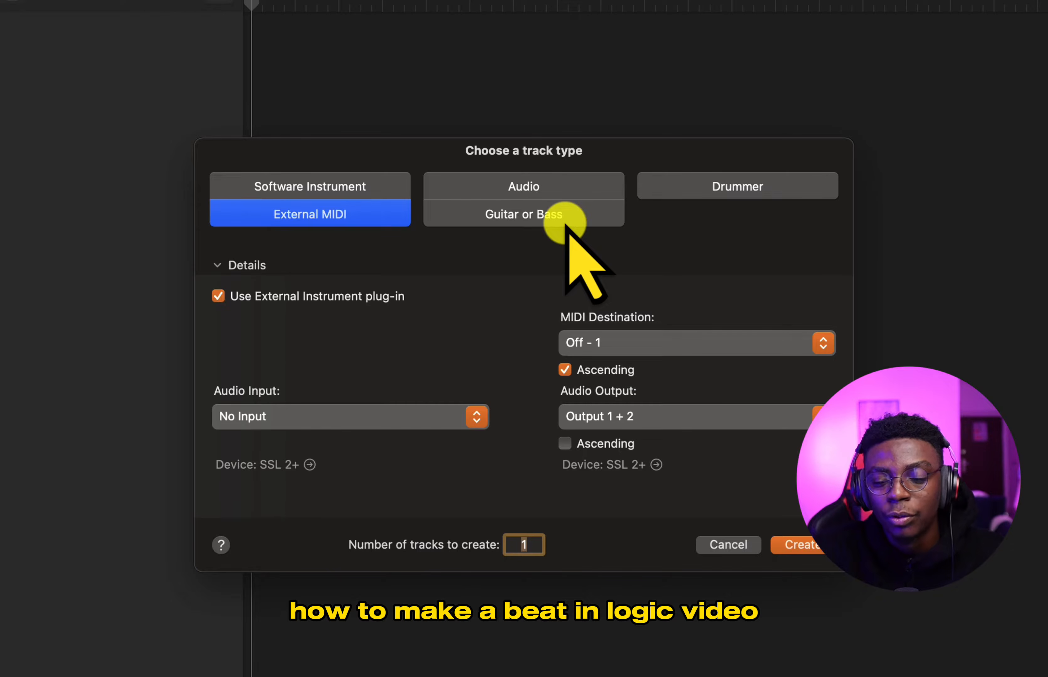
left_click(521, 216)
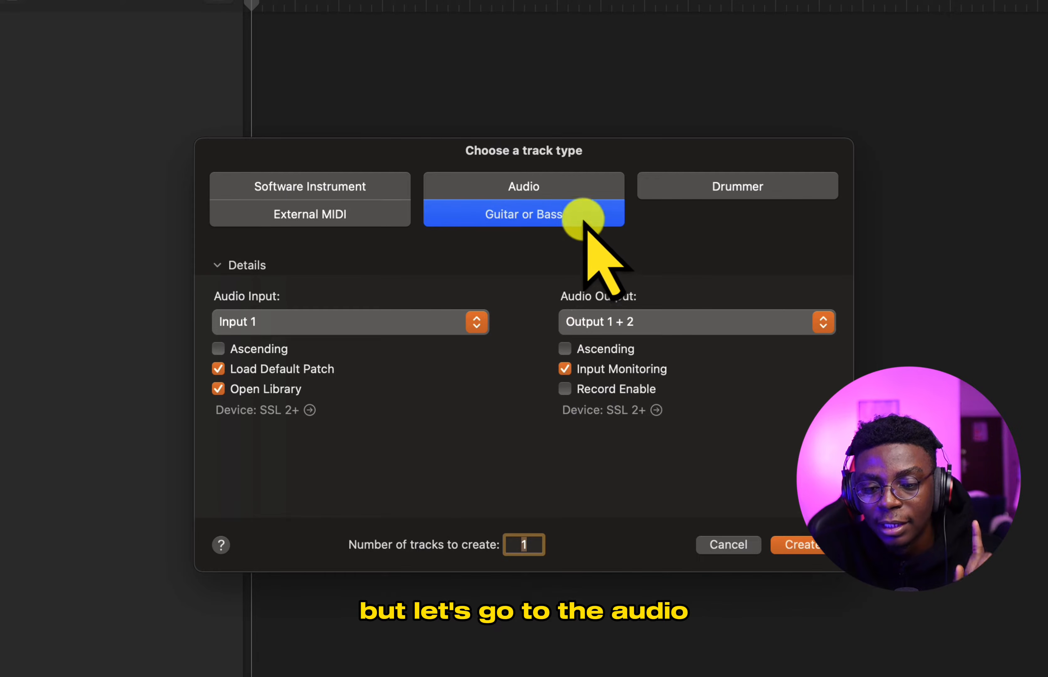
- Create one audio track with Input 1 and Output 1 + 2, and increase its height in the tracks area
left_click(574, 193)
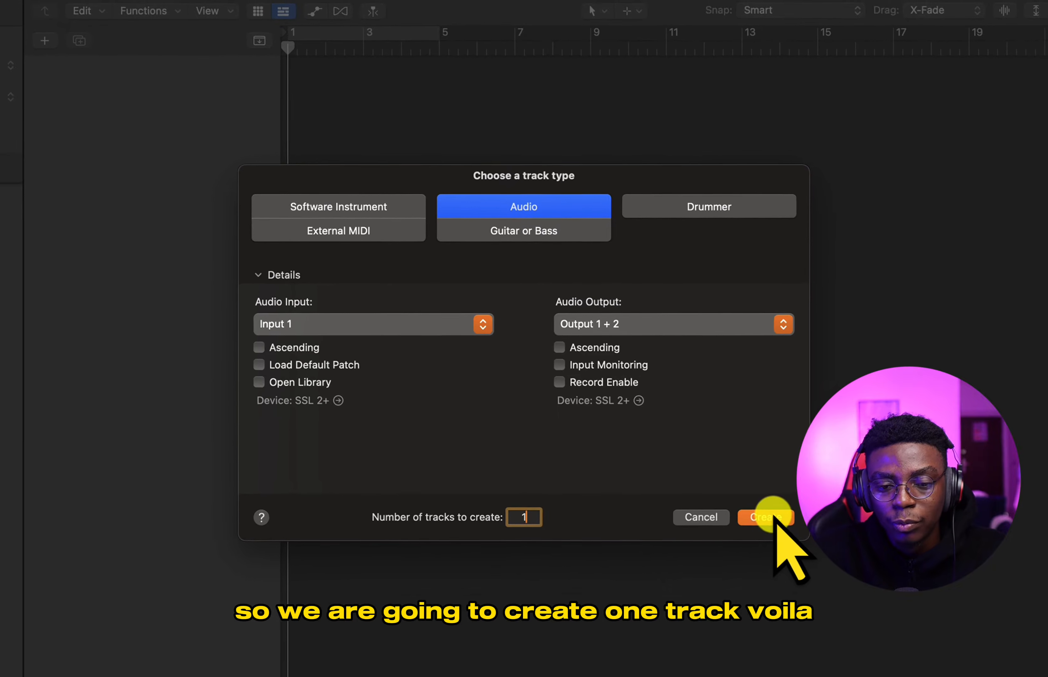
left_click(779, 525)
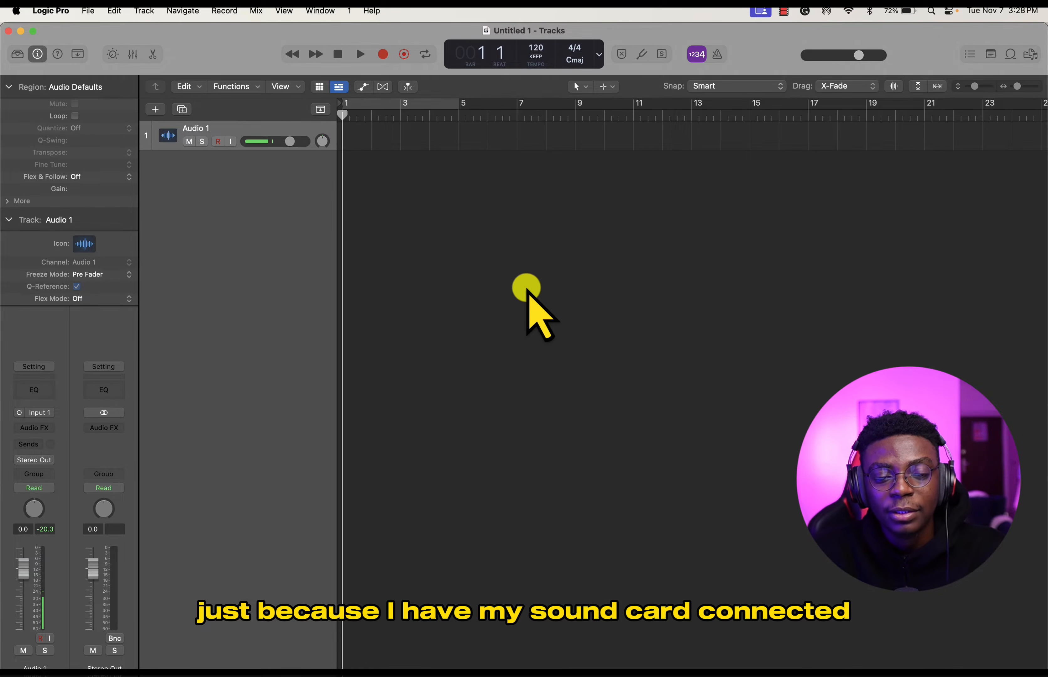
left_click_drag(277, 149, 278, 196)
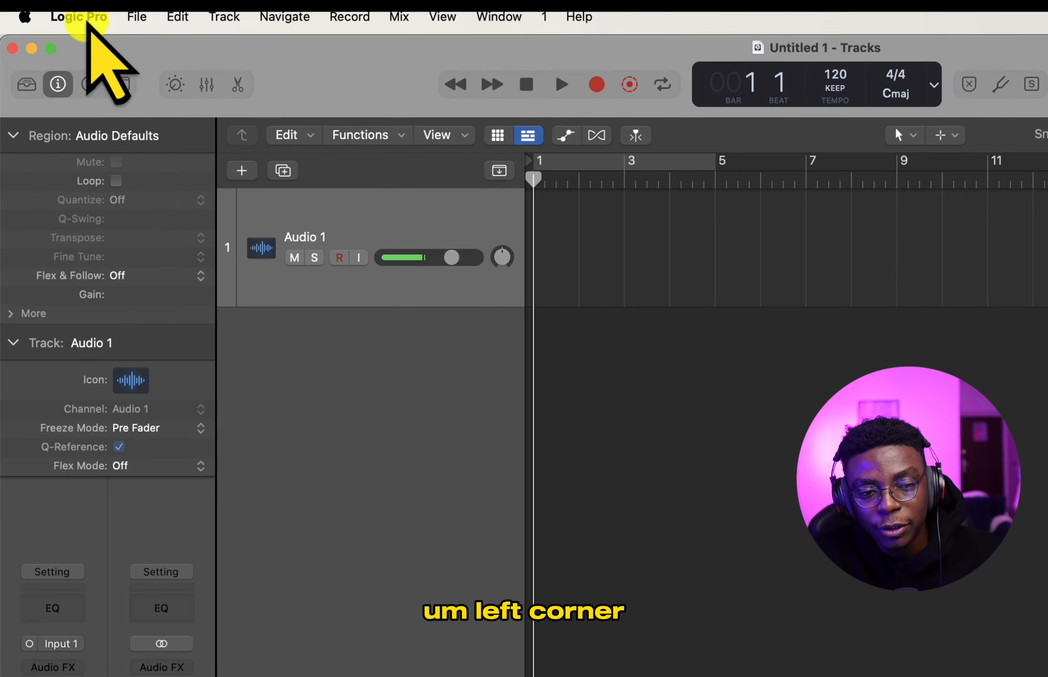
- Open the General settings and examine the Project Handling and Editing options
left_click(86, 17)
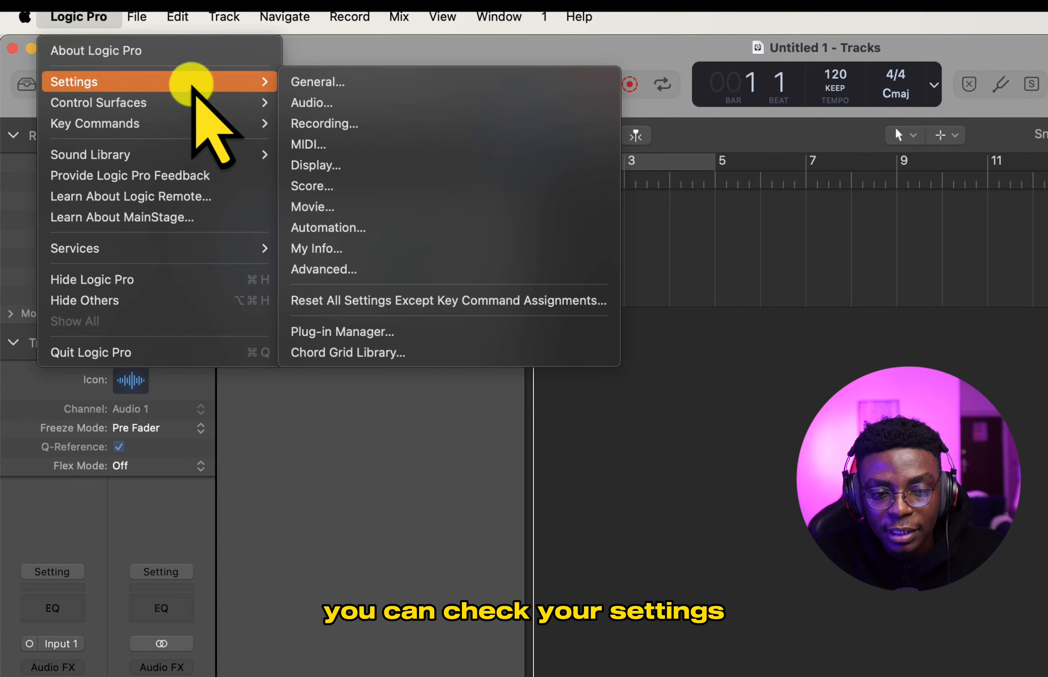
mouse_move(210, 110)
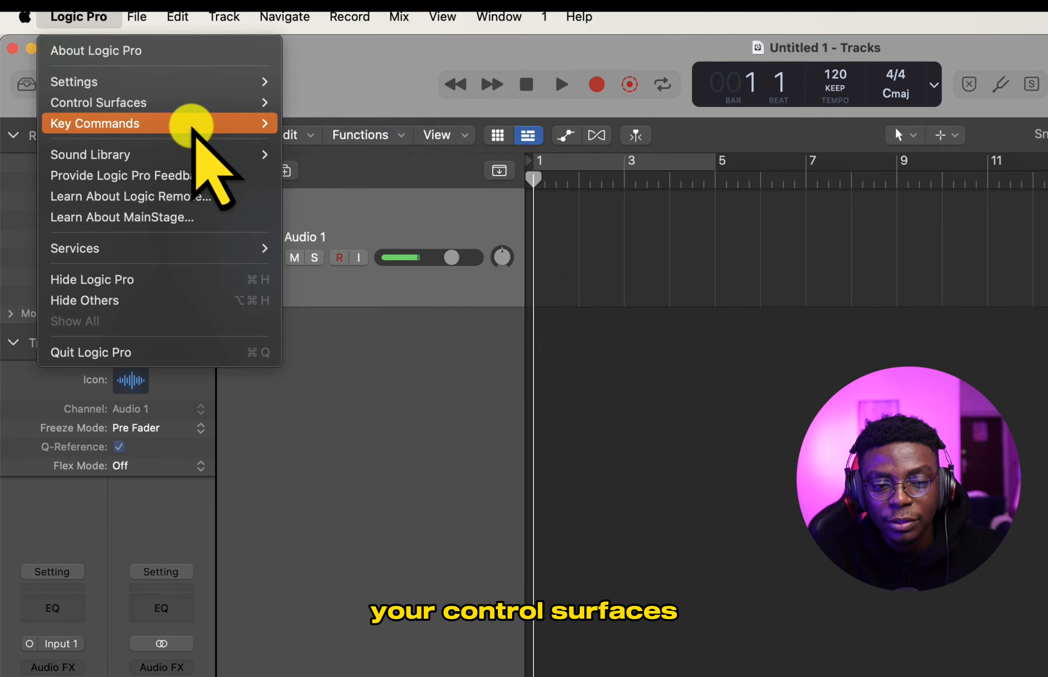
mouse_move(212, 152)
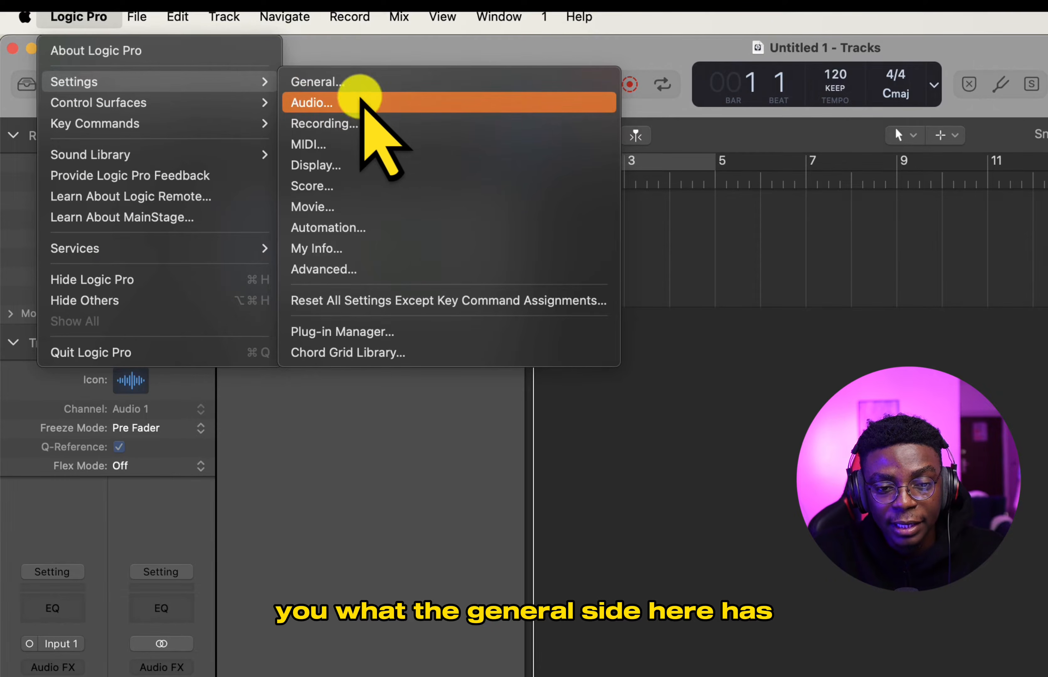
left_click(355, 82)
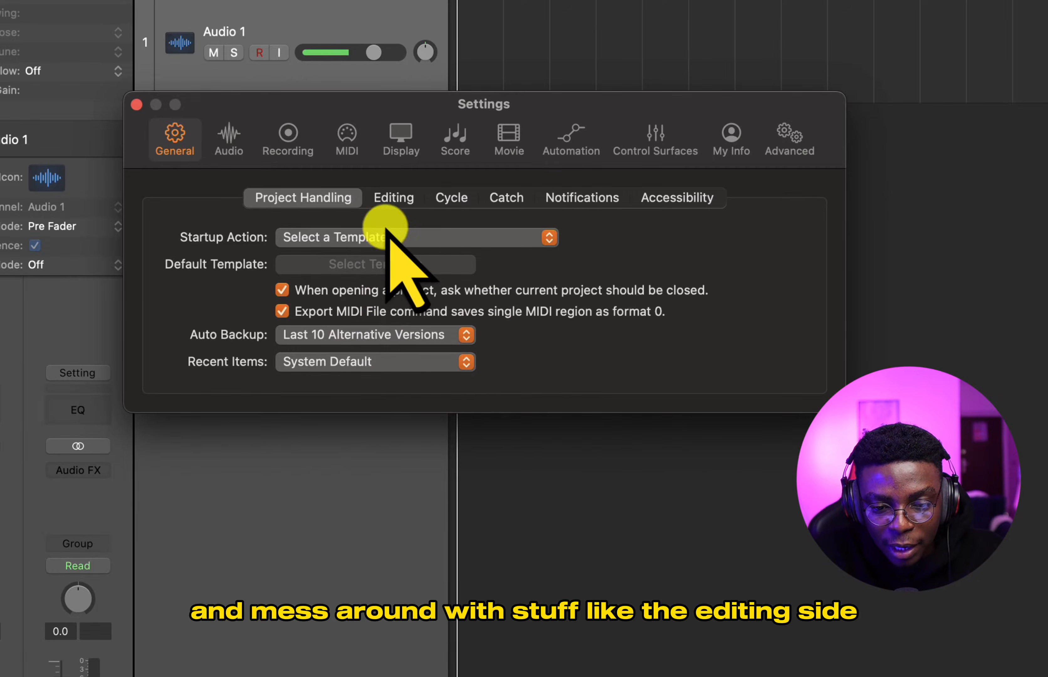
left_click(389, 198)
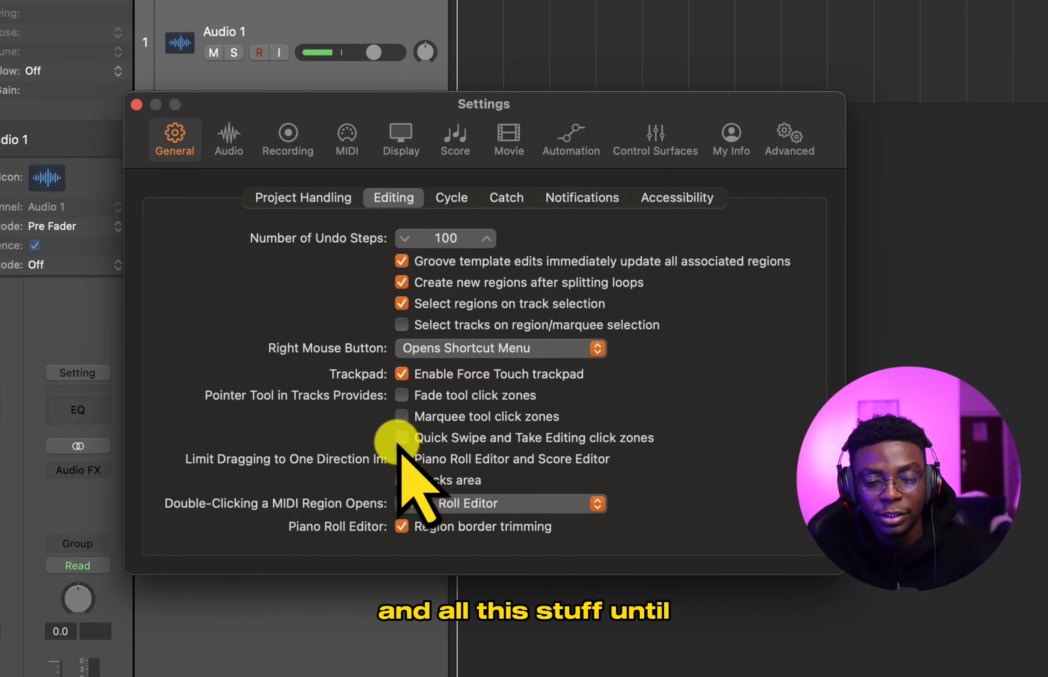
- Examine the available output and input devices in the Audio settings
left_click(229, 140)
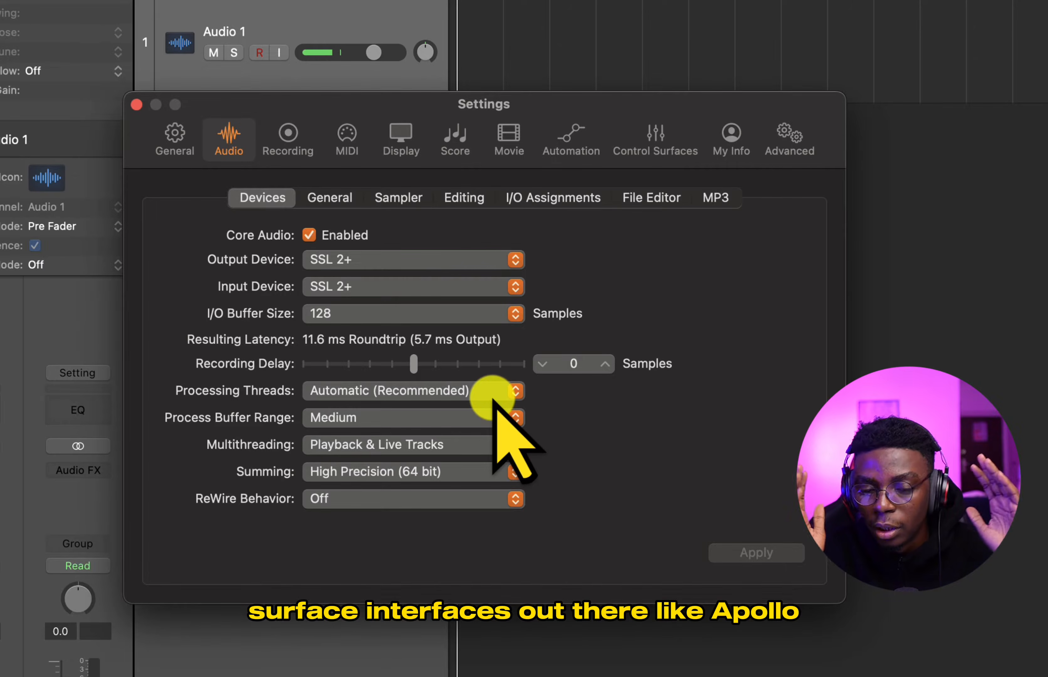
left_click(461, 260)
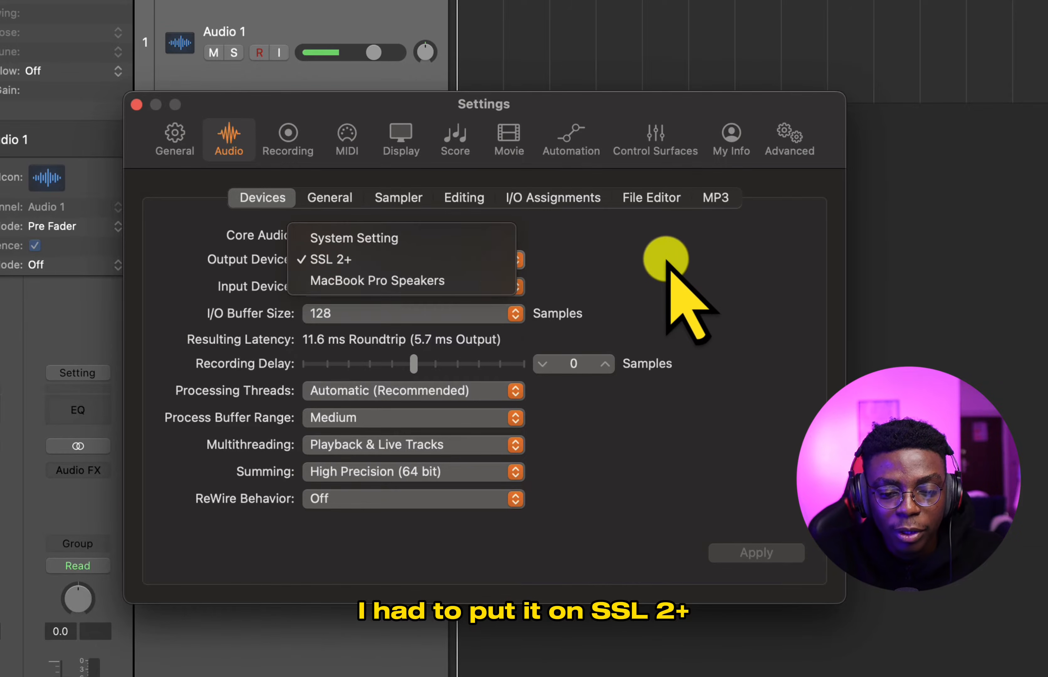
left_click(666, 262)
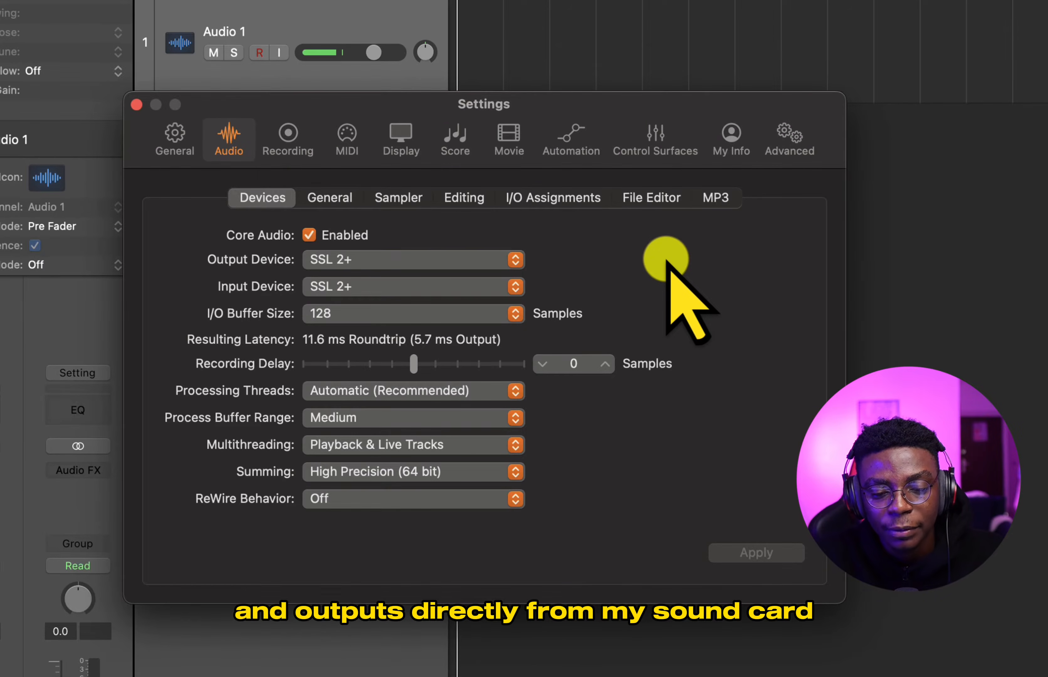
left_click(348, 286)
left_click(675, 289)
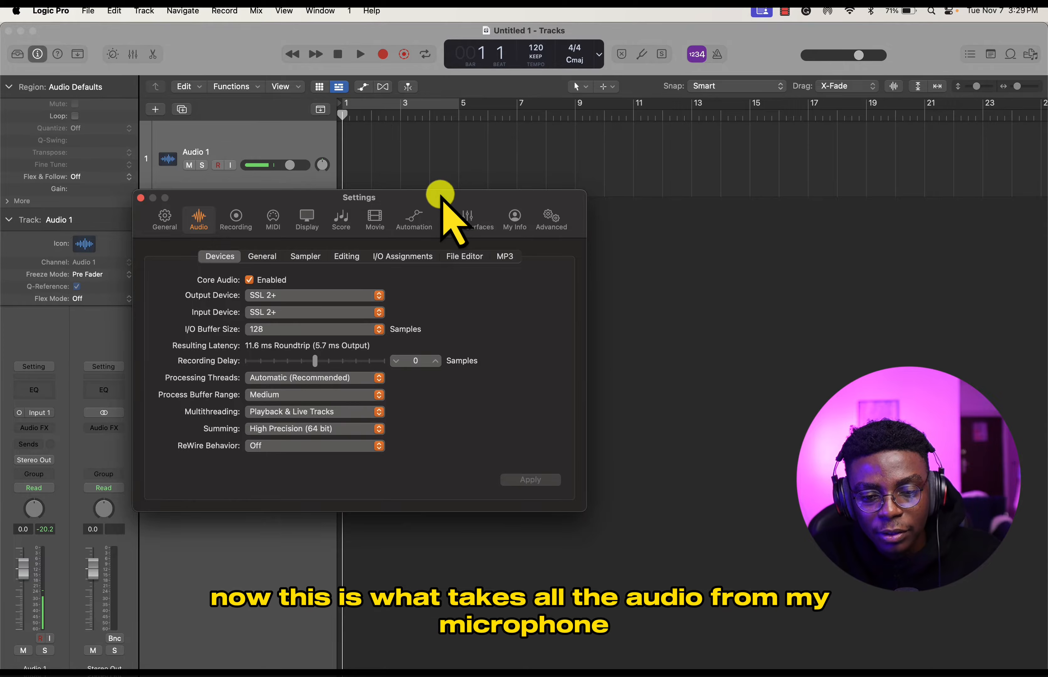
- Move the Settings window below the audio track, recheck the input device choices, and close the settings
left_click_drag(438, 199, 496, 347)
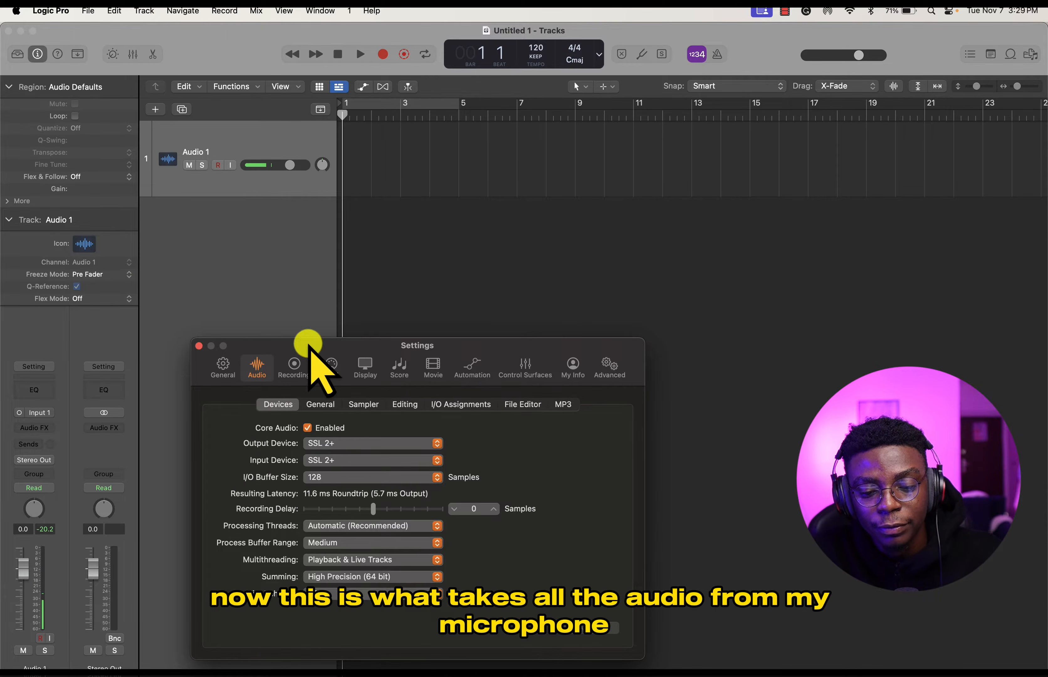
left_click_drag(351, 345, 348, 309)
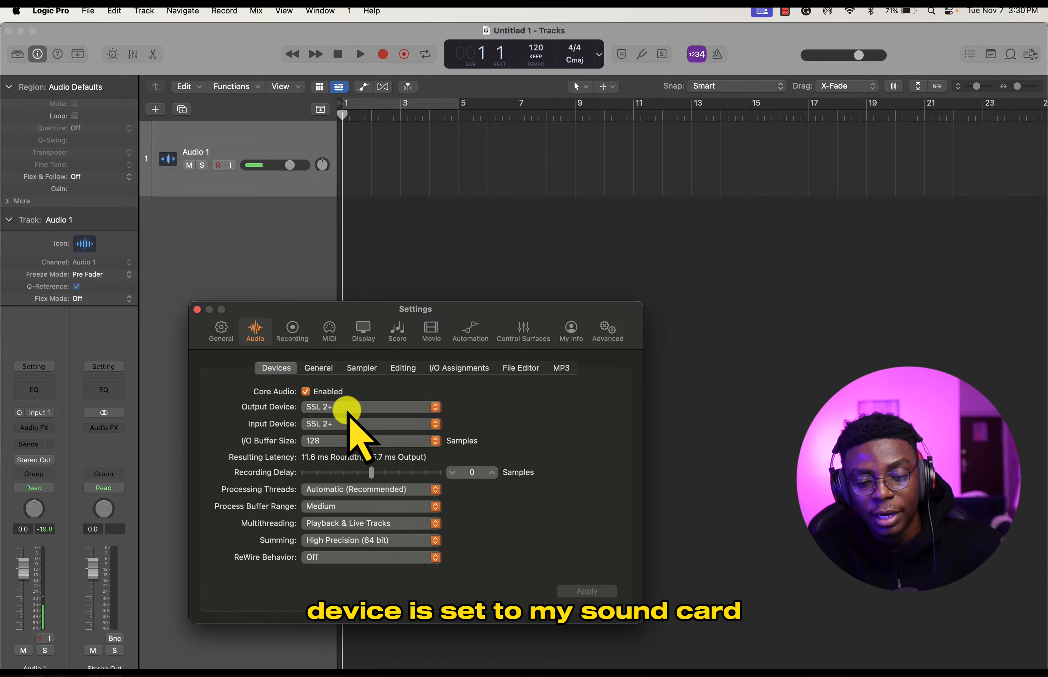
left_click(340, 424)
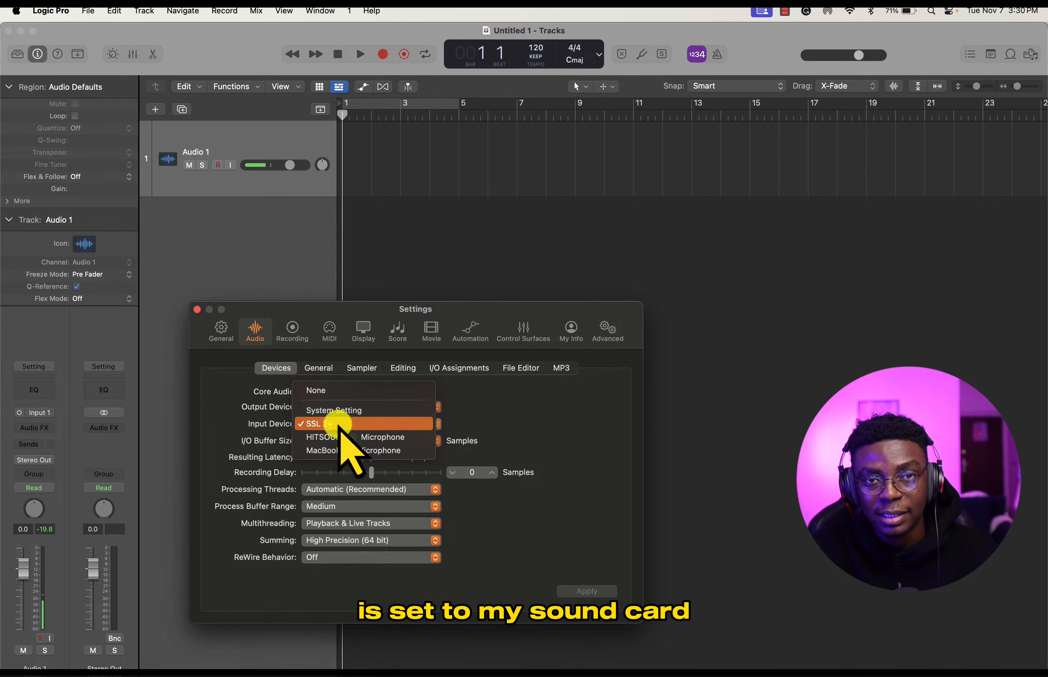
left_click(560, 430)
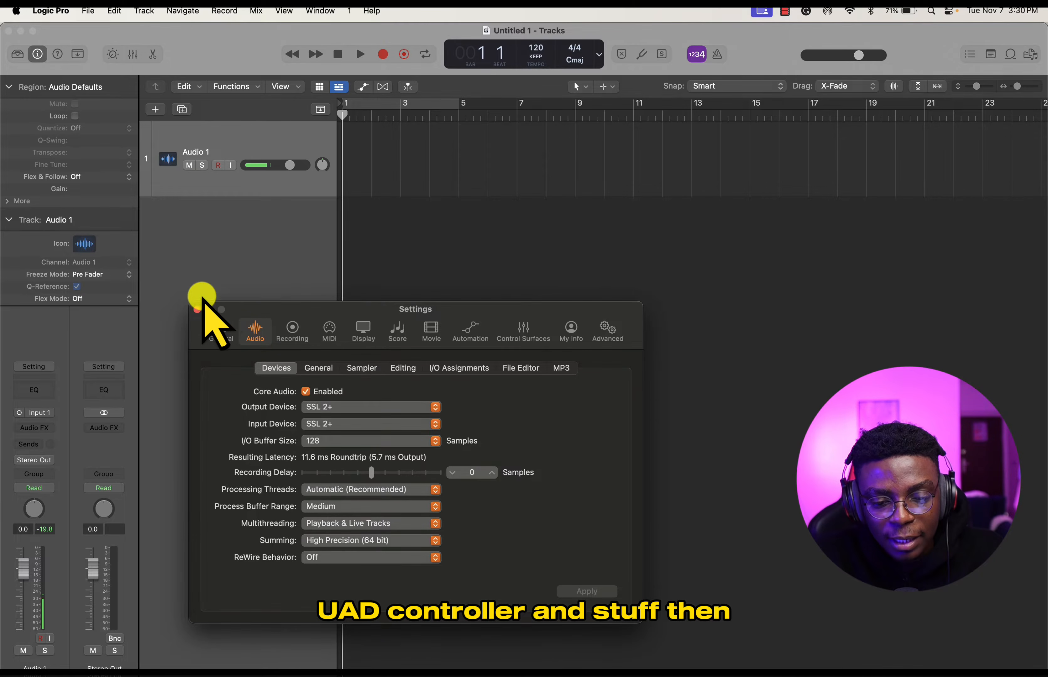
left_click(197, 309)
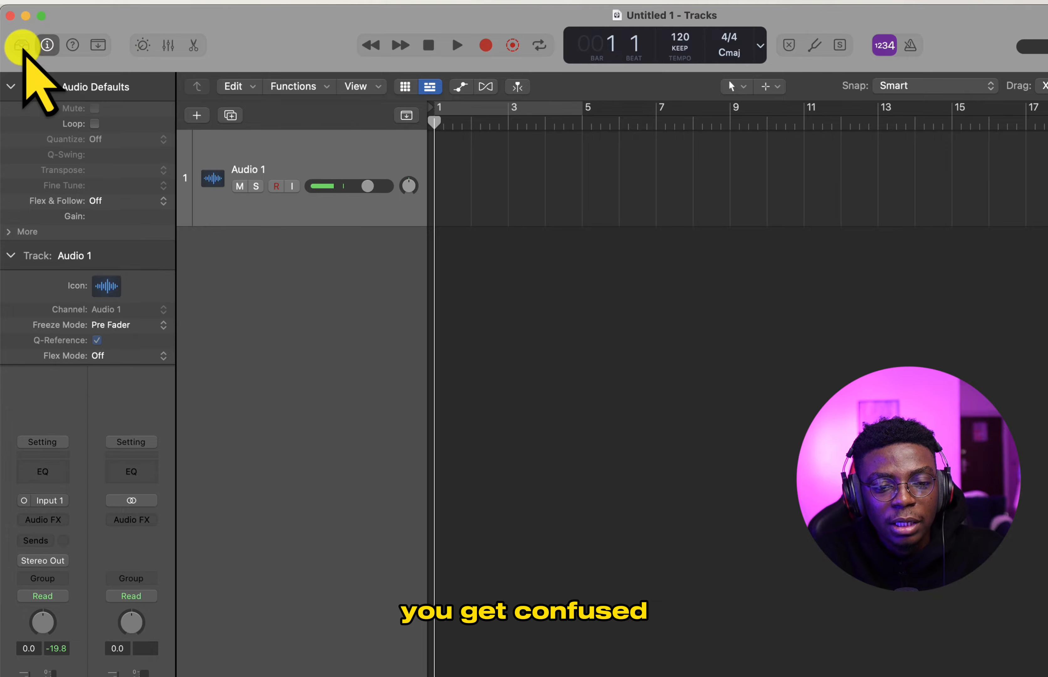
- Examine the Library's sound categories, including voice, performance patches, guitar and bass, and effects, and hide the Library again
left_click(21, 45)
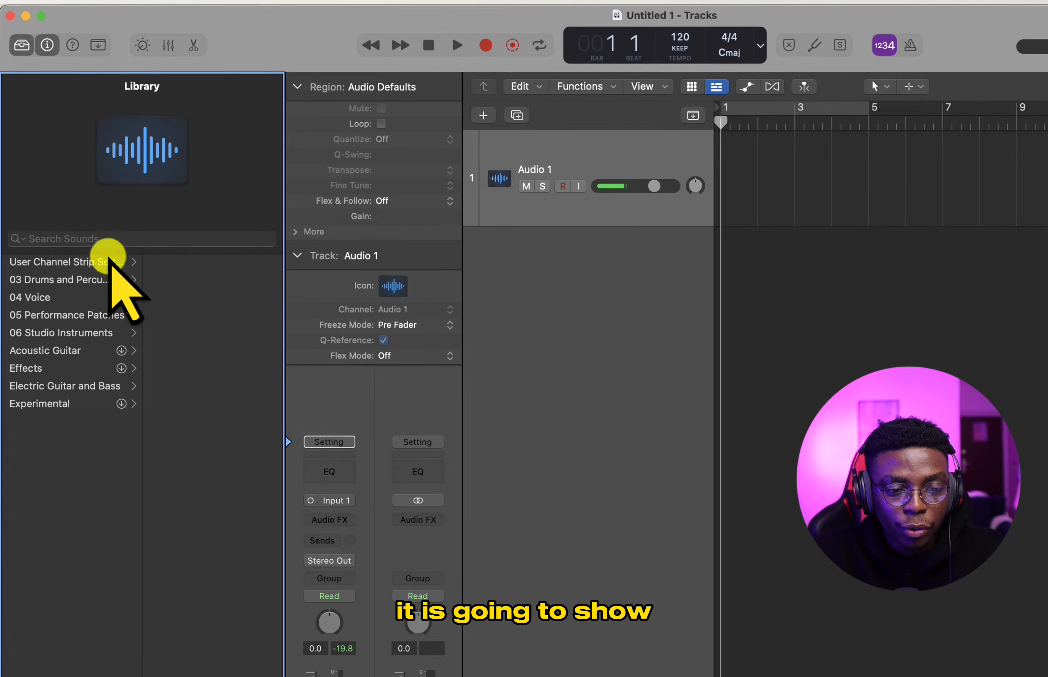
left_click(120, 263)
left_click(110, 279)
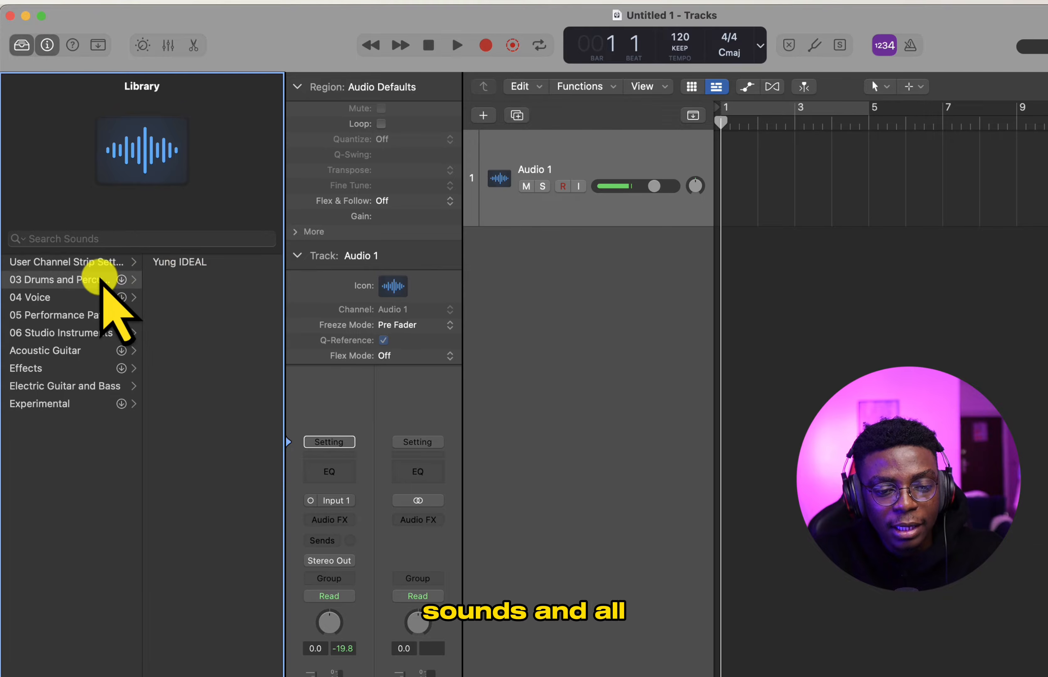
left_click(88, 297)
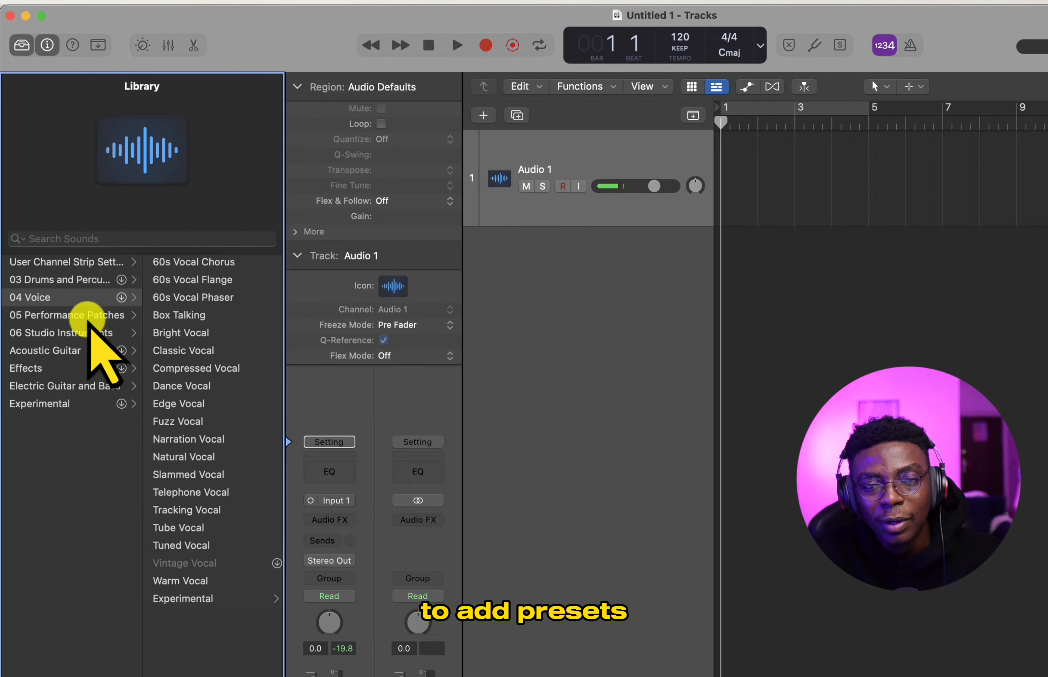
left_click(84, 315)
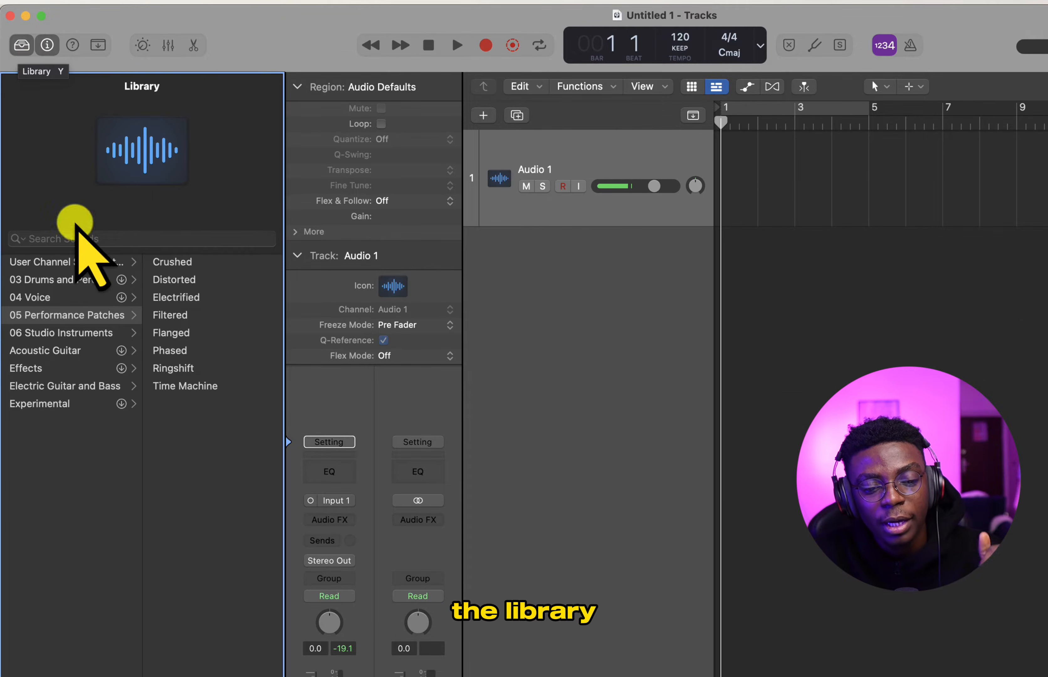
left_click(97, 385)
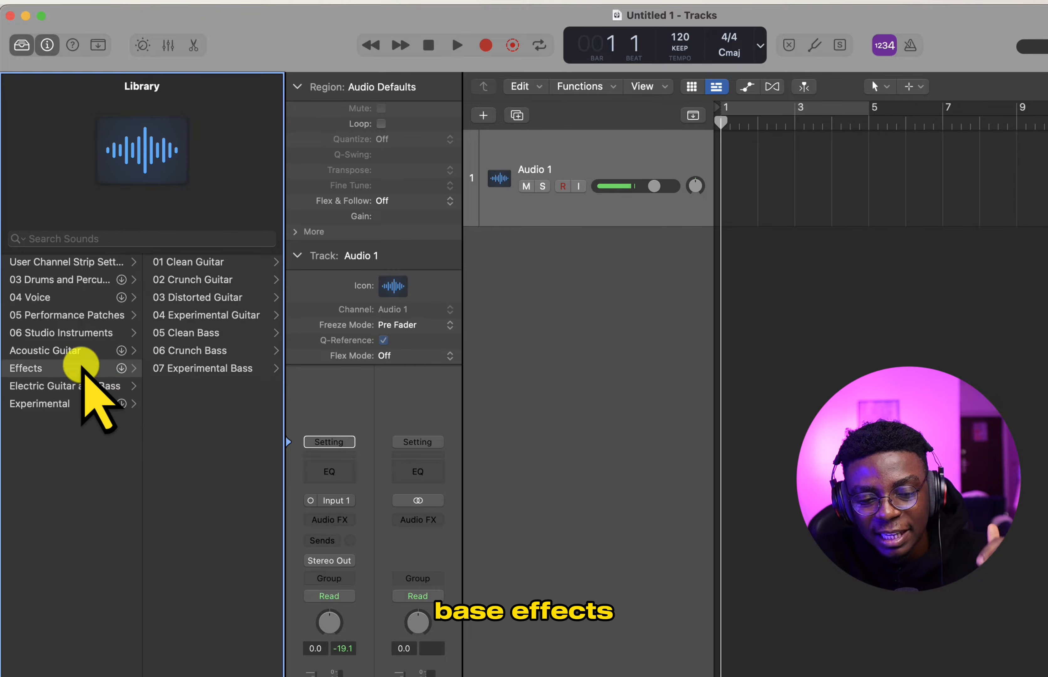
left_click(81, 365)
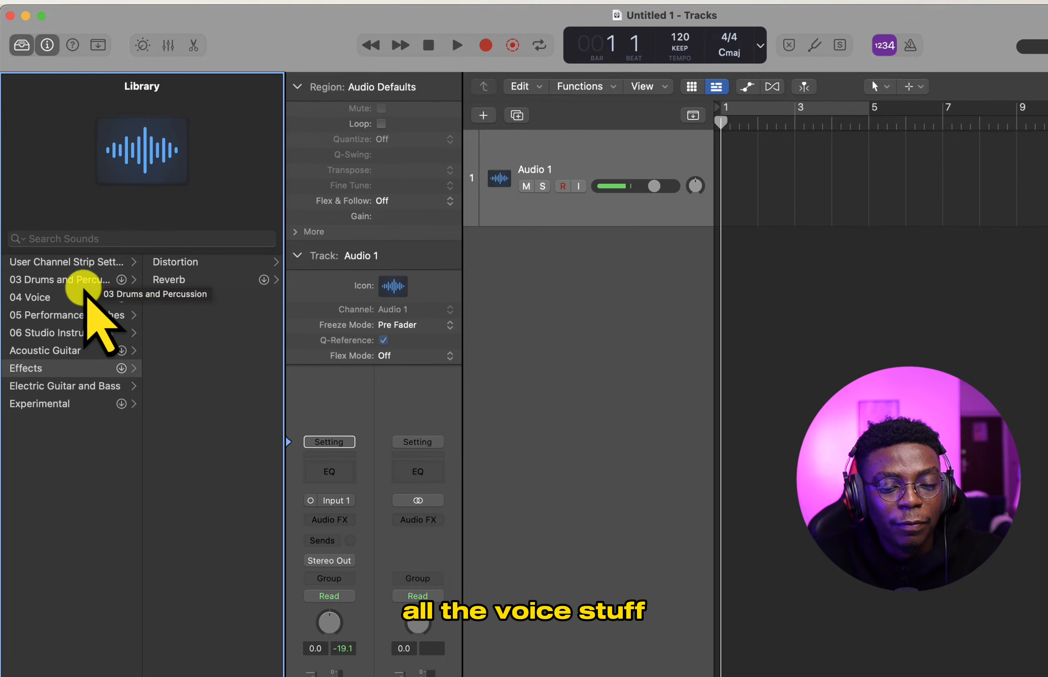
left_click(90, 296)
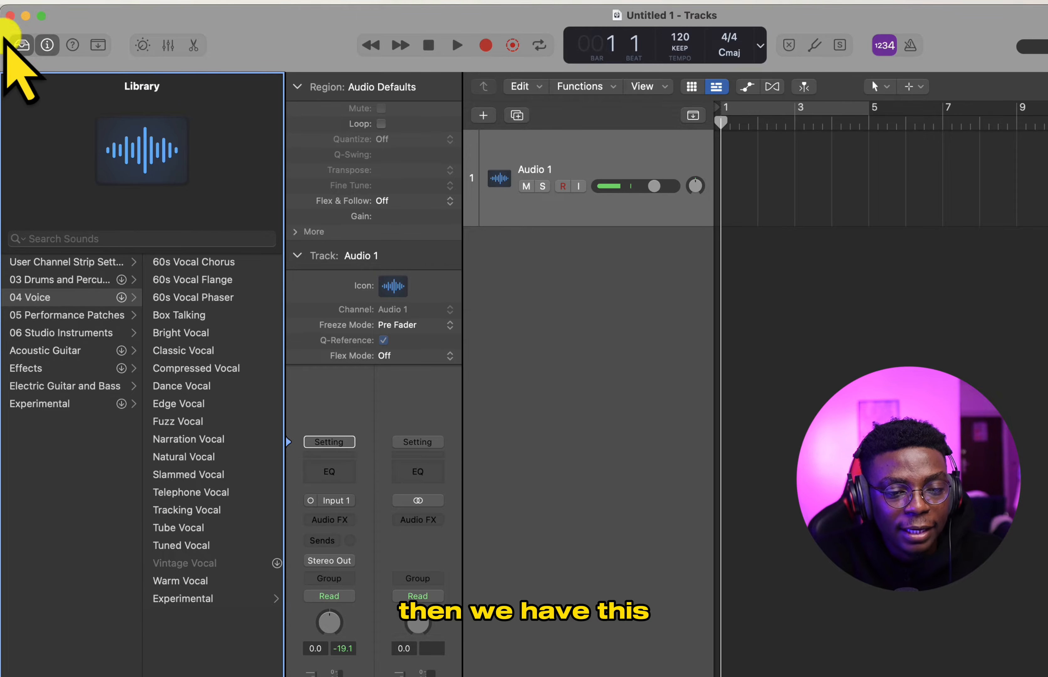
left_click(21, 45)
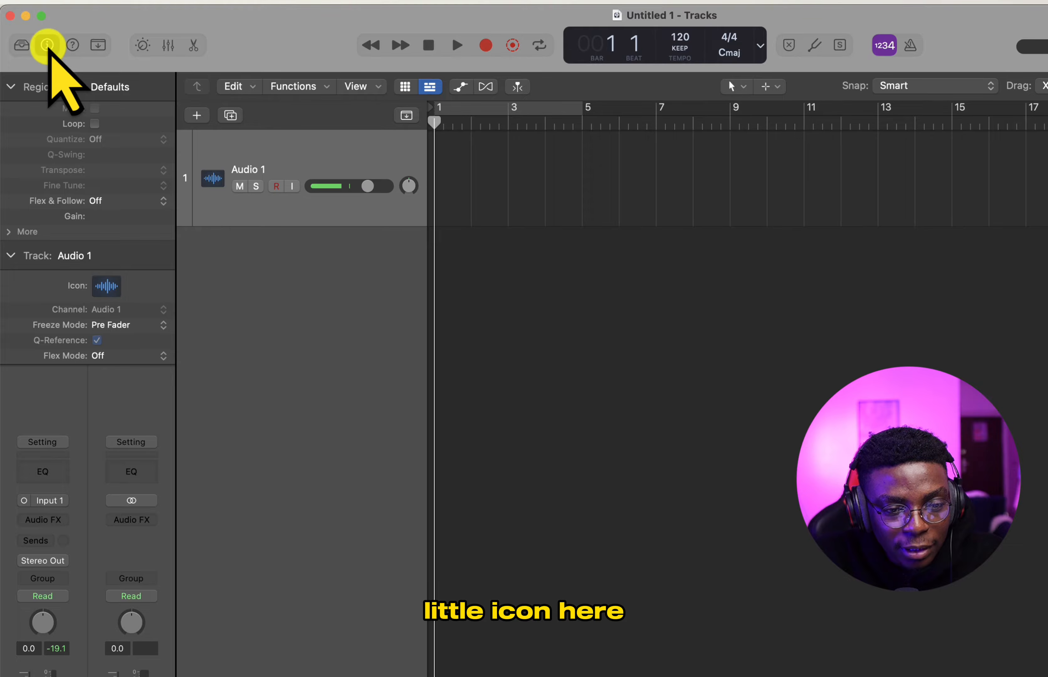
- Toggle the inspector off and on, and examine the channel strip setting options for Audio 1
left_click(48, 45)
left_click(48, 45)
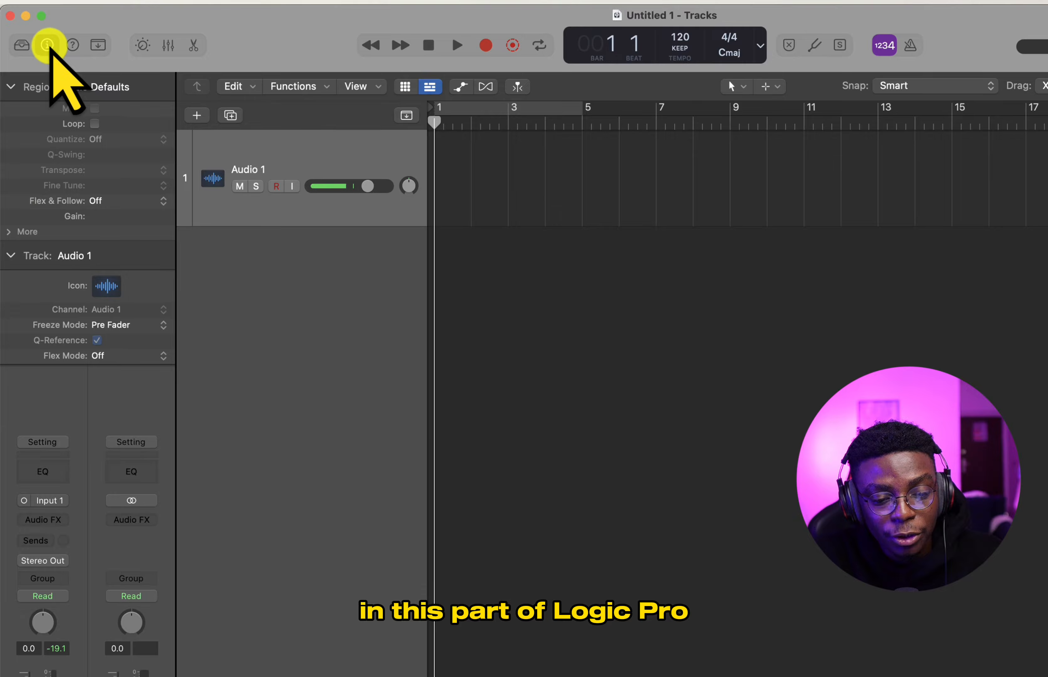
left_click(43, 442)
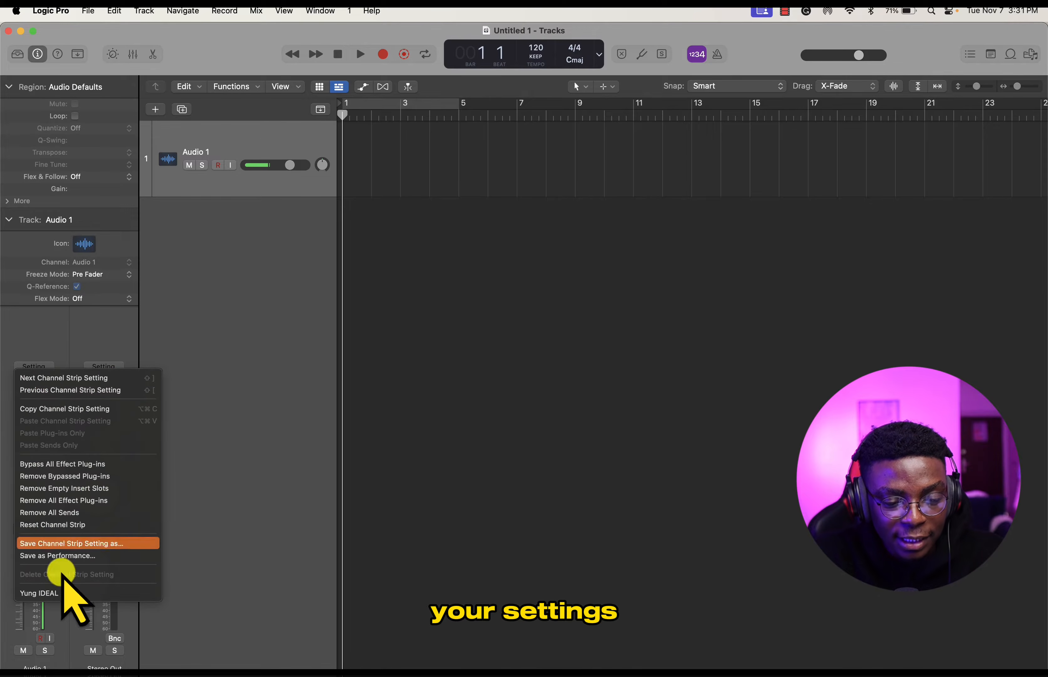
left_click(44, 330)
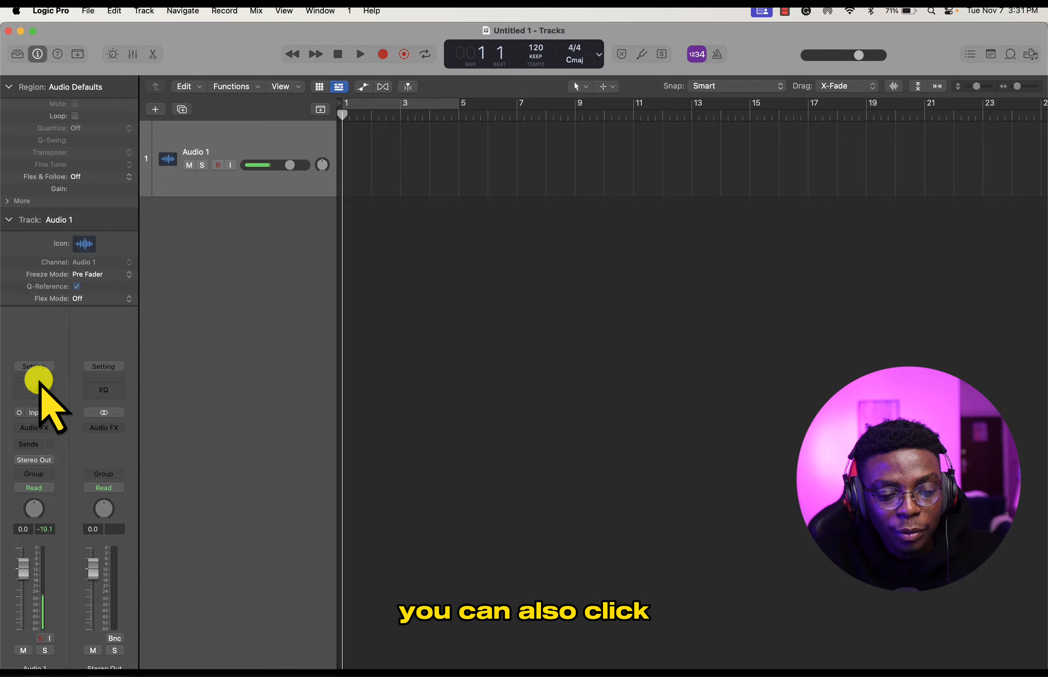
- Insert a Channel EQ on the Audio 1 channel strip, and check which other plug-ins the effect slots offer
left_click(38, 386)
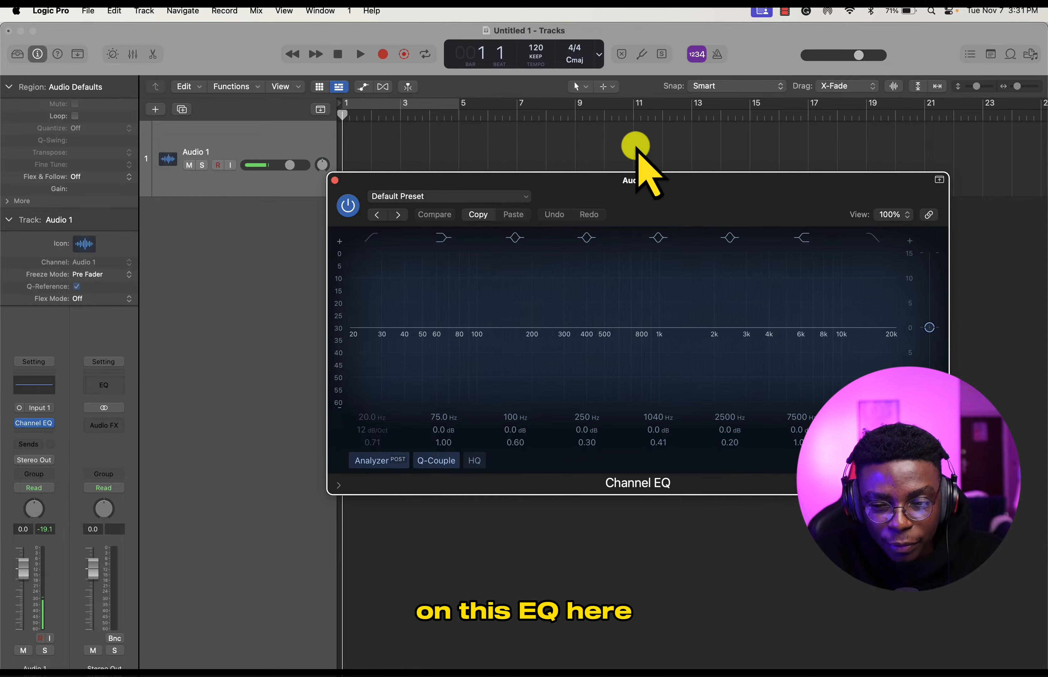
left_click_drag(624, 190, 611, 219)
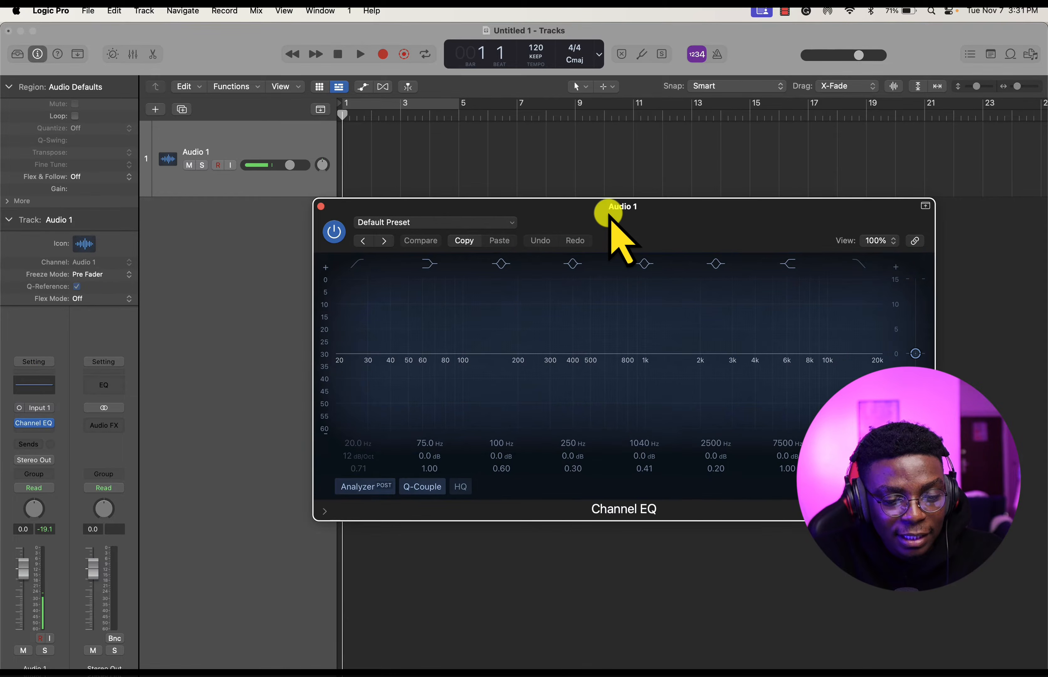
left_click(26, 426)
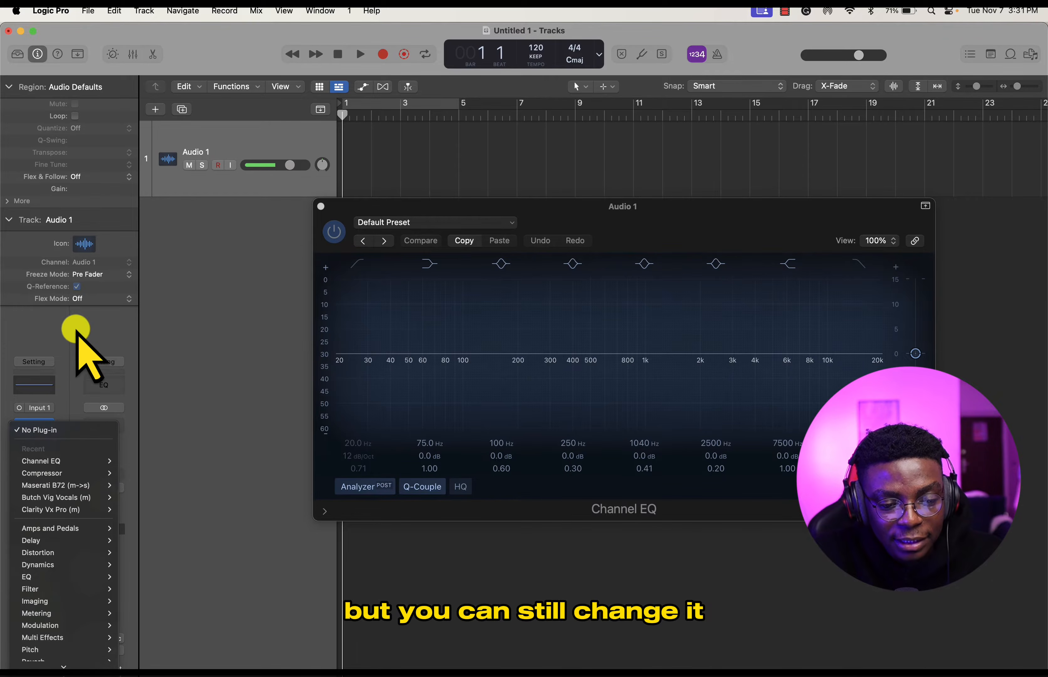
left_click(79, 348)
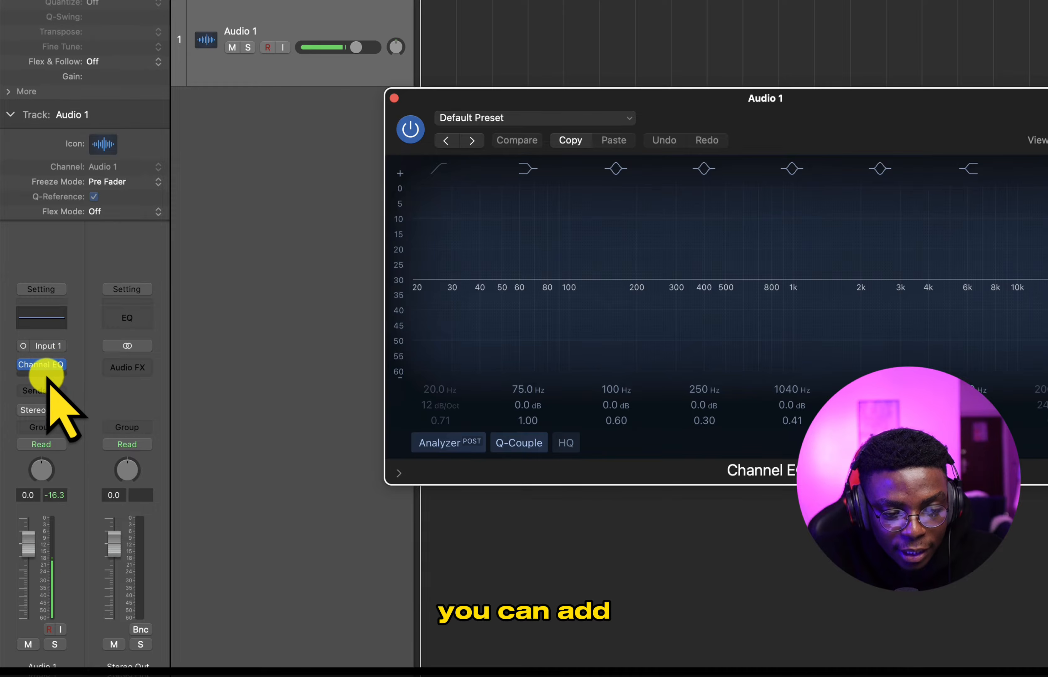
- Examine the built-in effect categories available for Audio 1, such as Dynamics, Imaging and Utility, and close the Channel EQ window
left_click(39, 426)
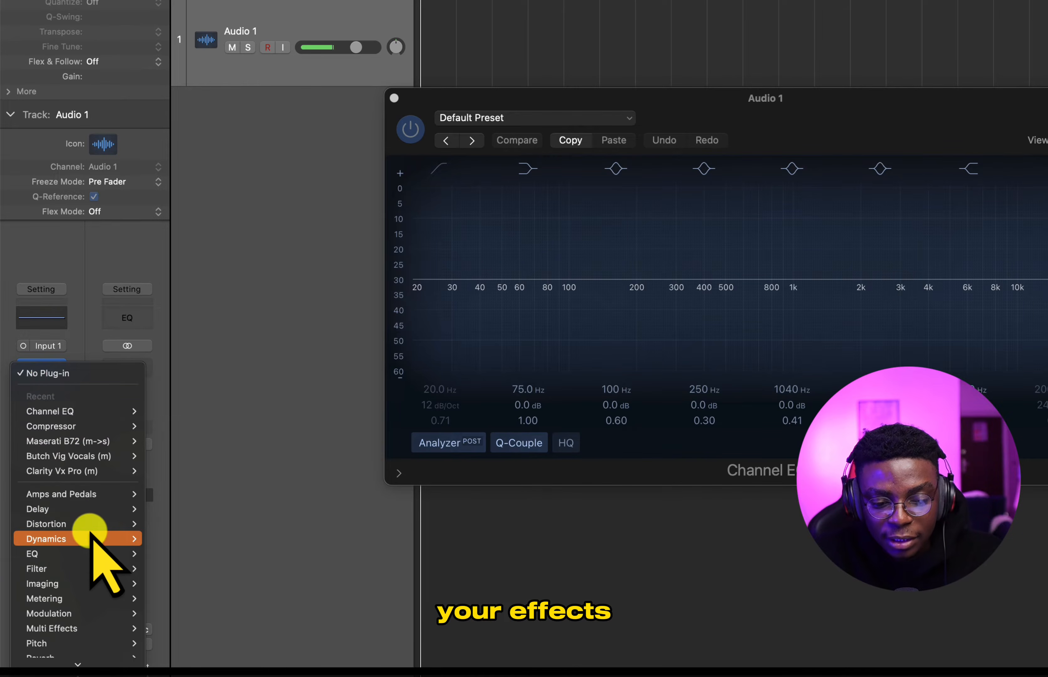
mouse_move(101, 540)
mouse_move(185, 541)
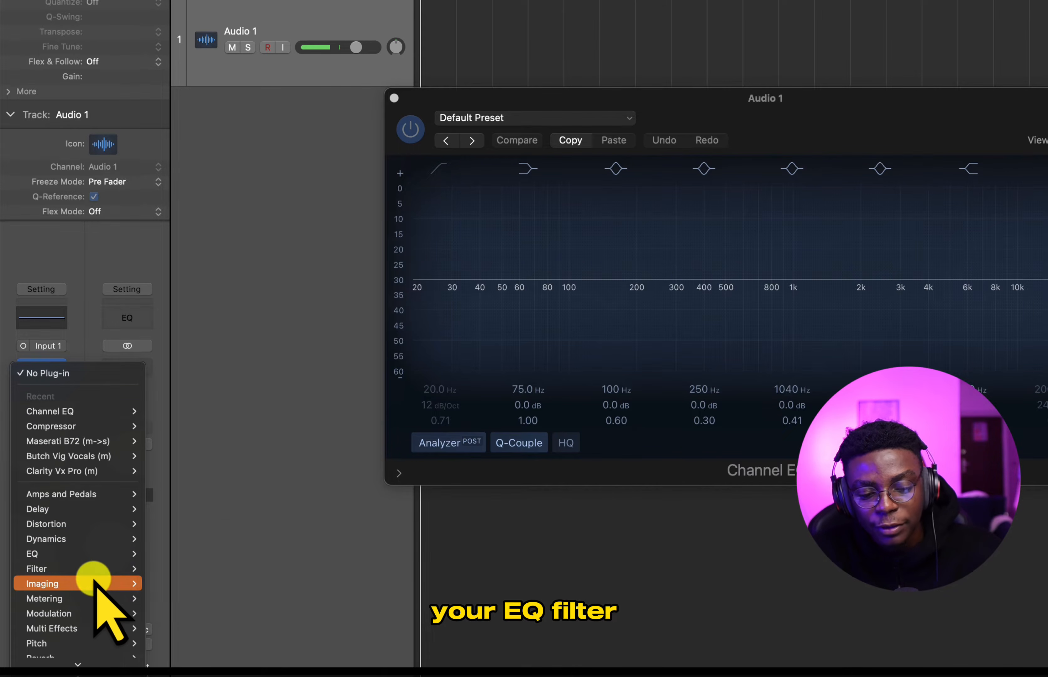
mouse_move(96, 598)
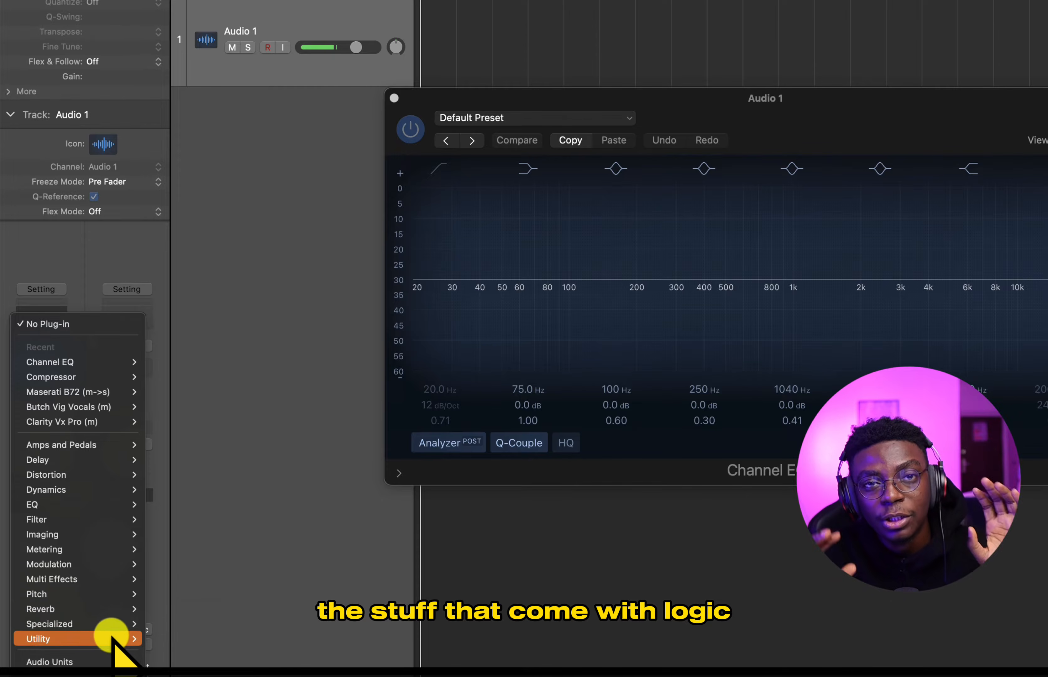
mouse_move(112, 637)
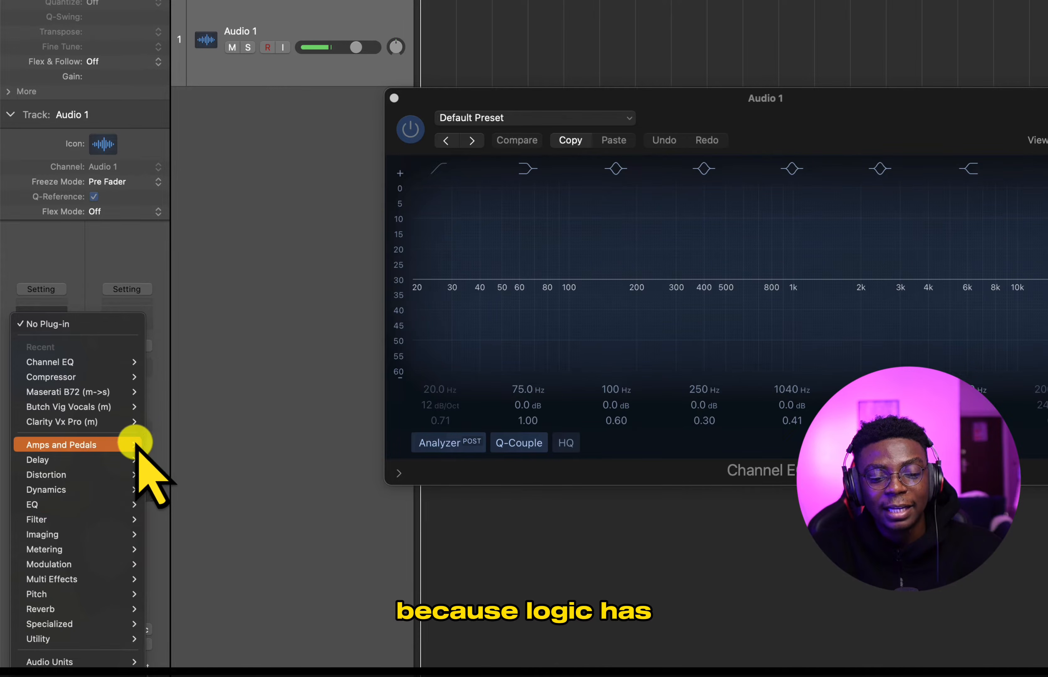
mouse_move(137, 445)
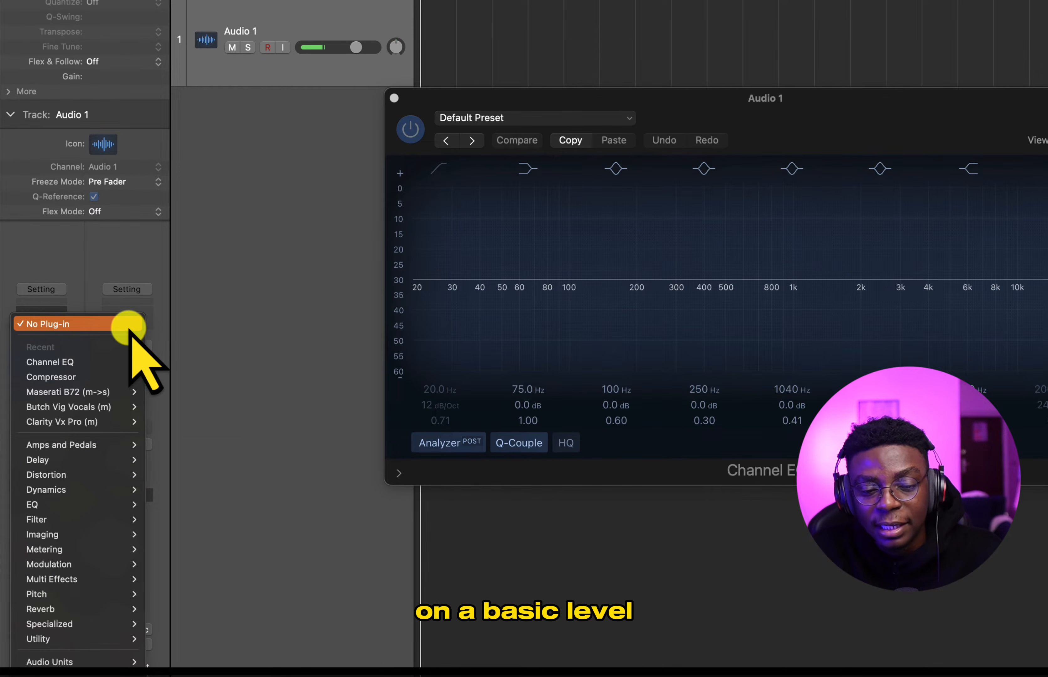
left_click(148, 240)
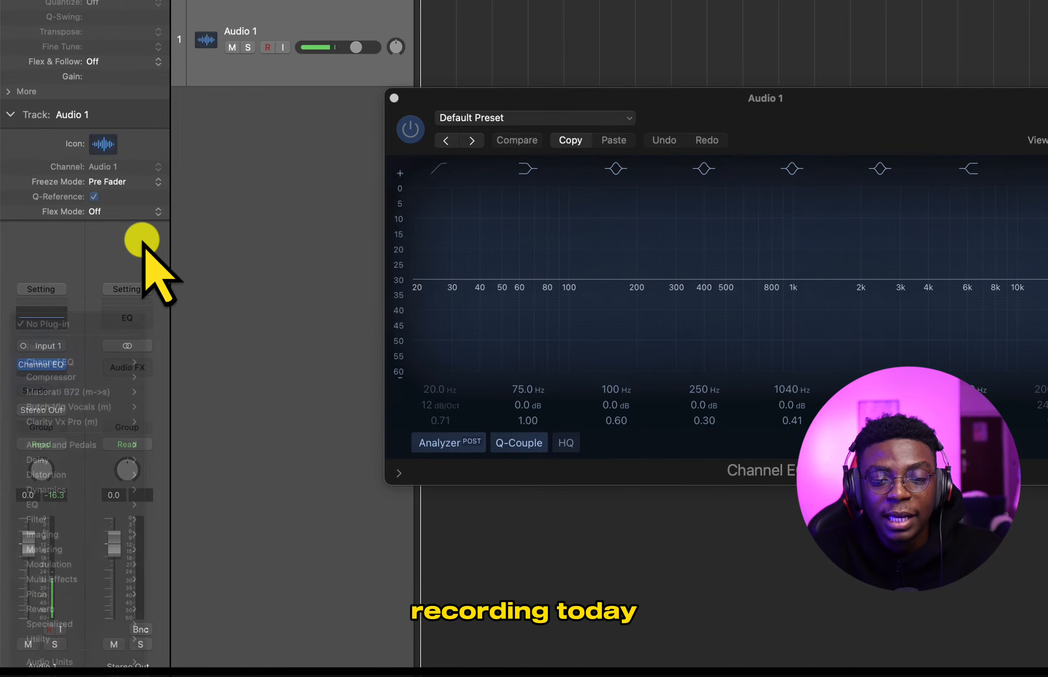
left_click(393, 98)
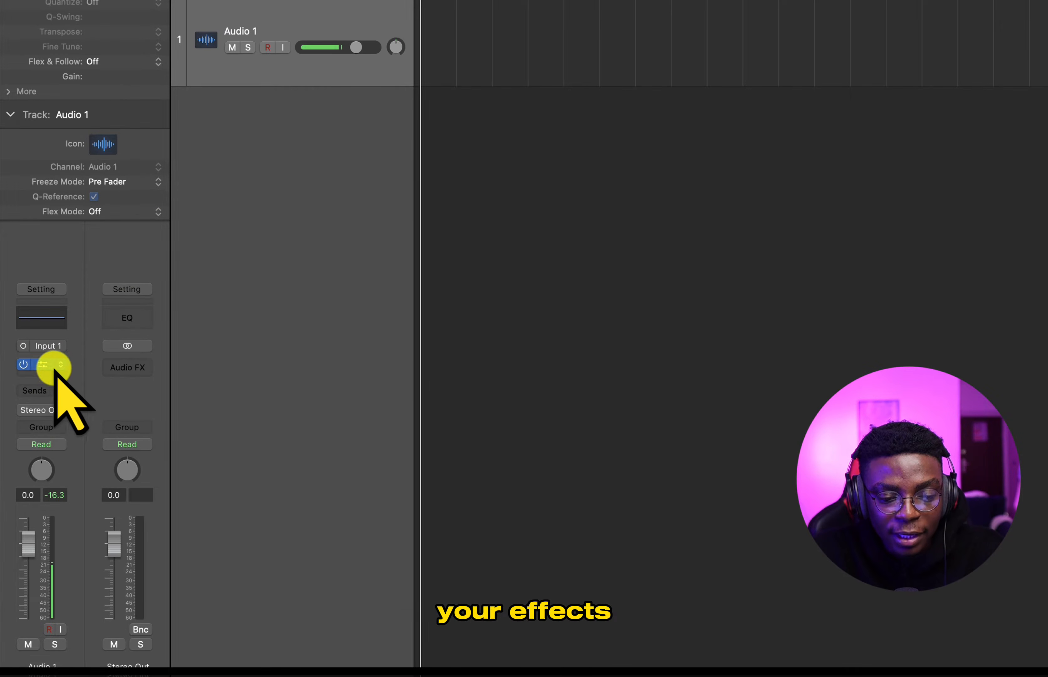
- Examine the bus choices and the mono and stereo output choices for Audio 1's send, leaving it unassigned
left_click(43, 390)
mouse_move(61, 412)
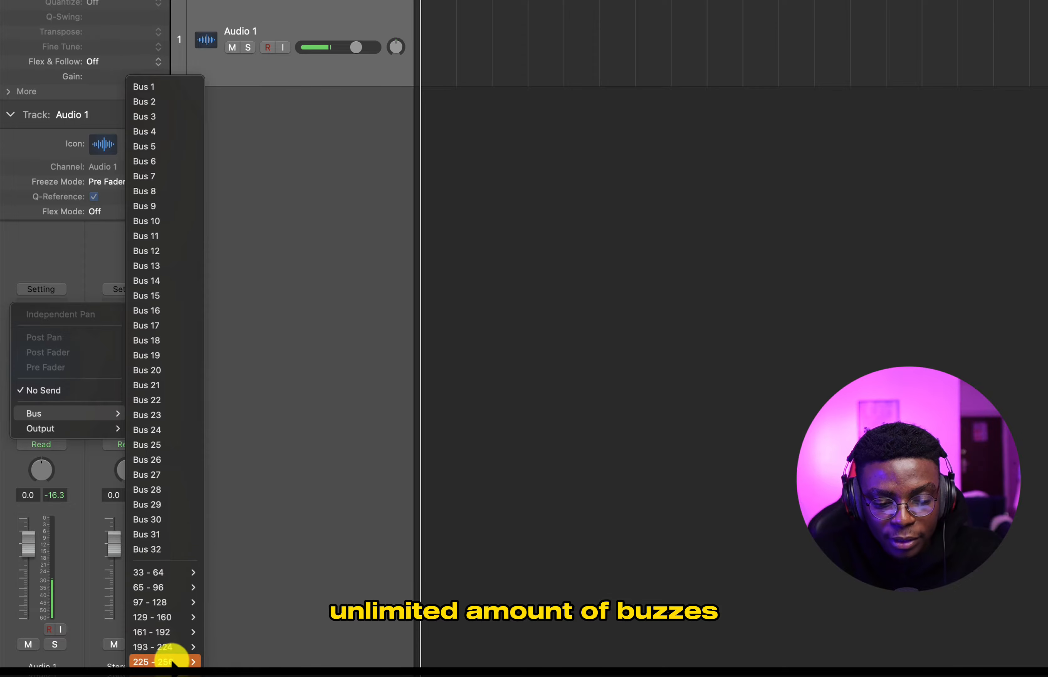
mouse_move(172, 660)
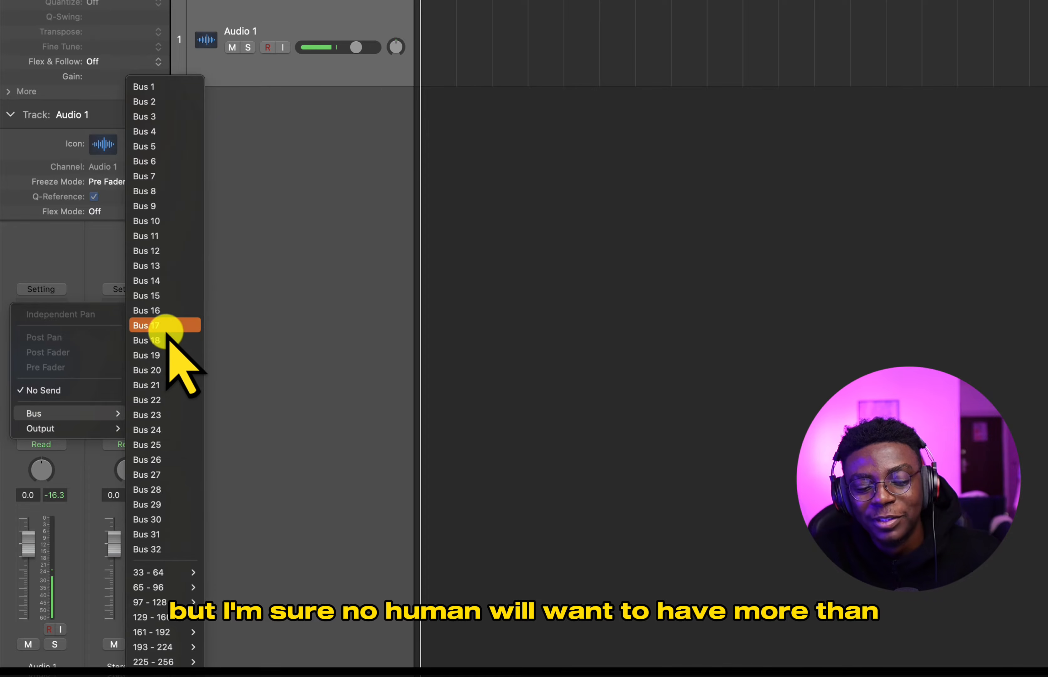
mouse_move(195, 660)
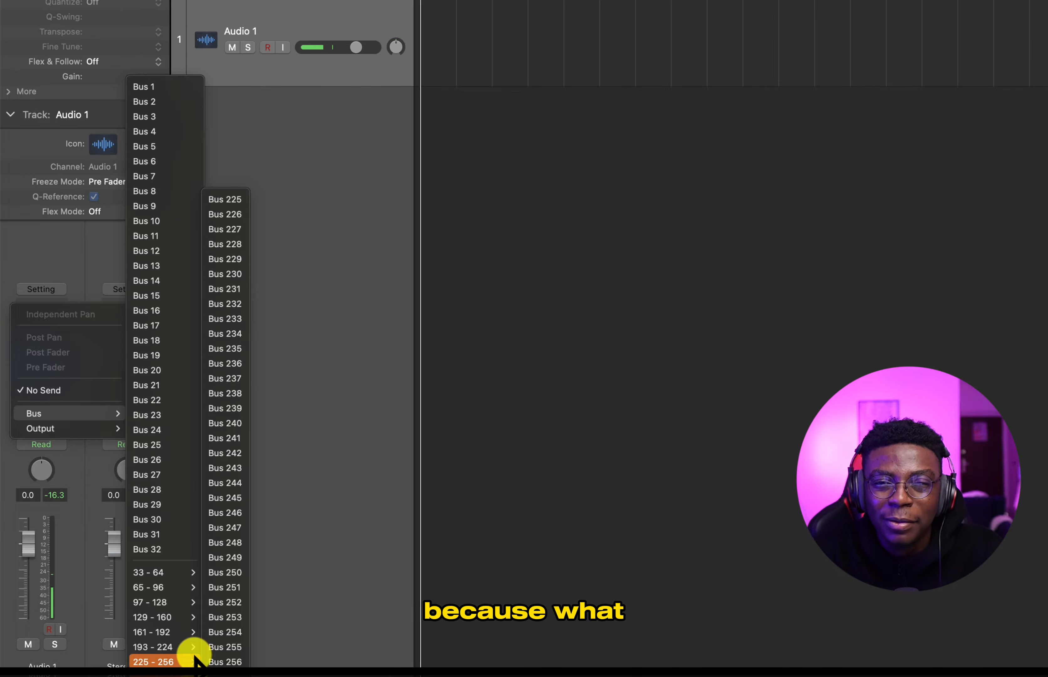
mouse_move(99, 428)
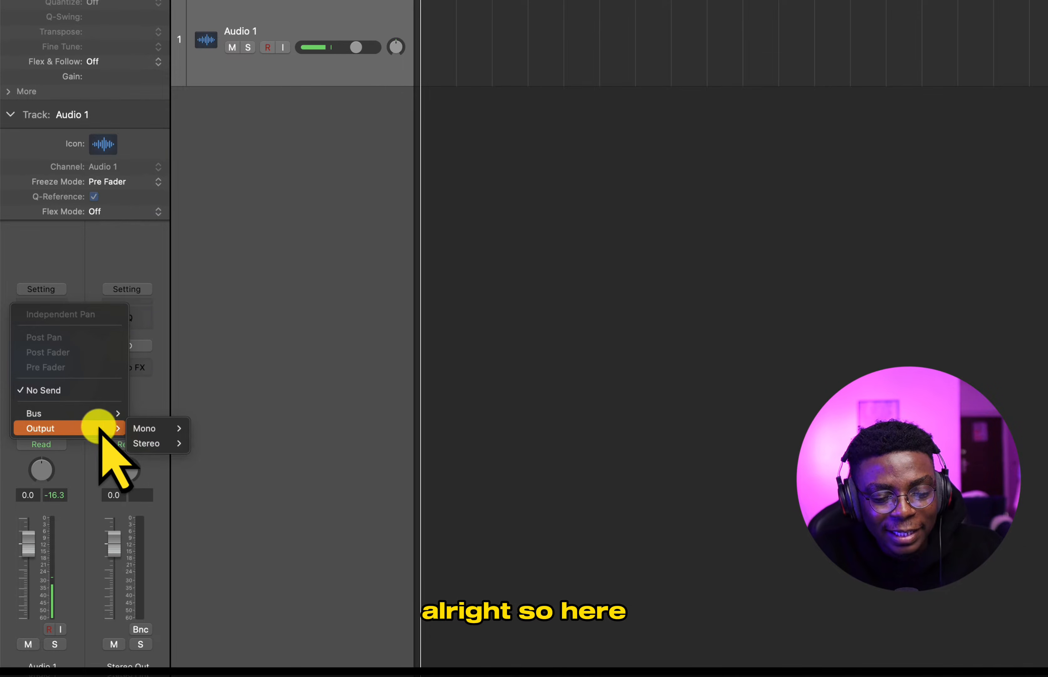
mouse_move(140, 429)
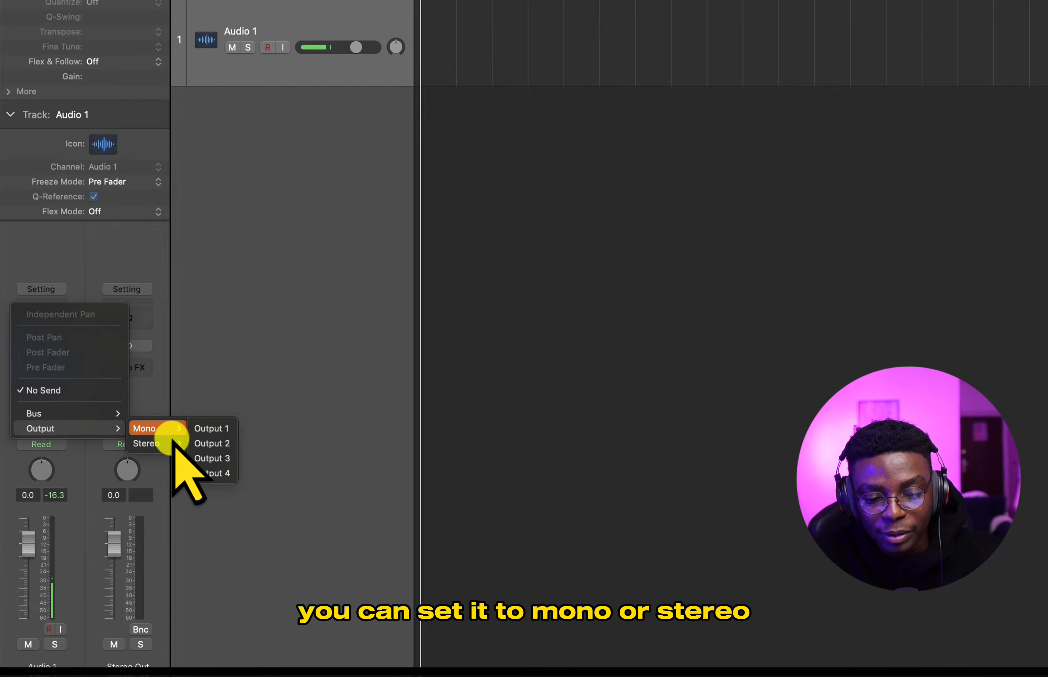
mouse_move(168, 442)
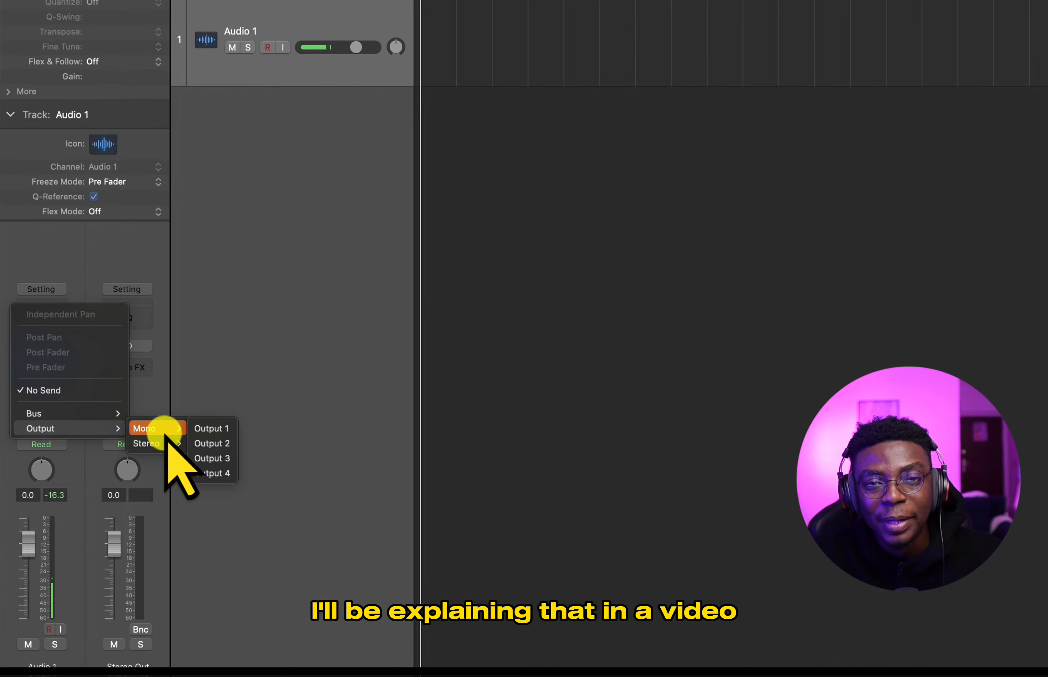
left_click(154, 396)
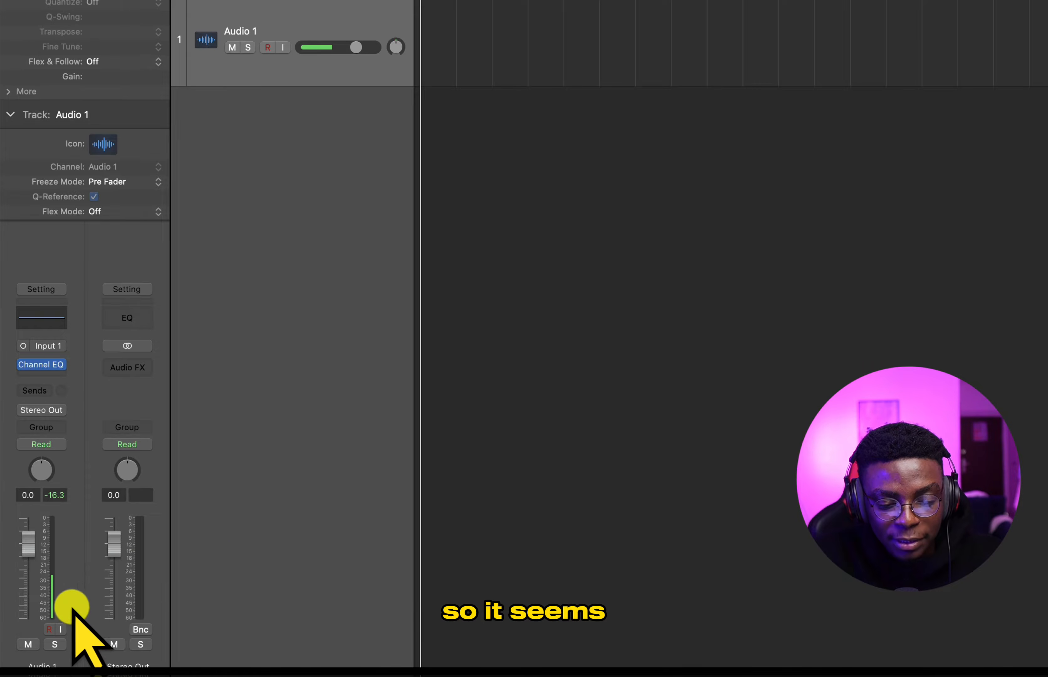
- Try record enable, mute and solo on Audio 1, and slightly reduce the track's height
left_click(41, 638)
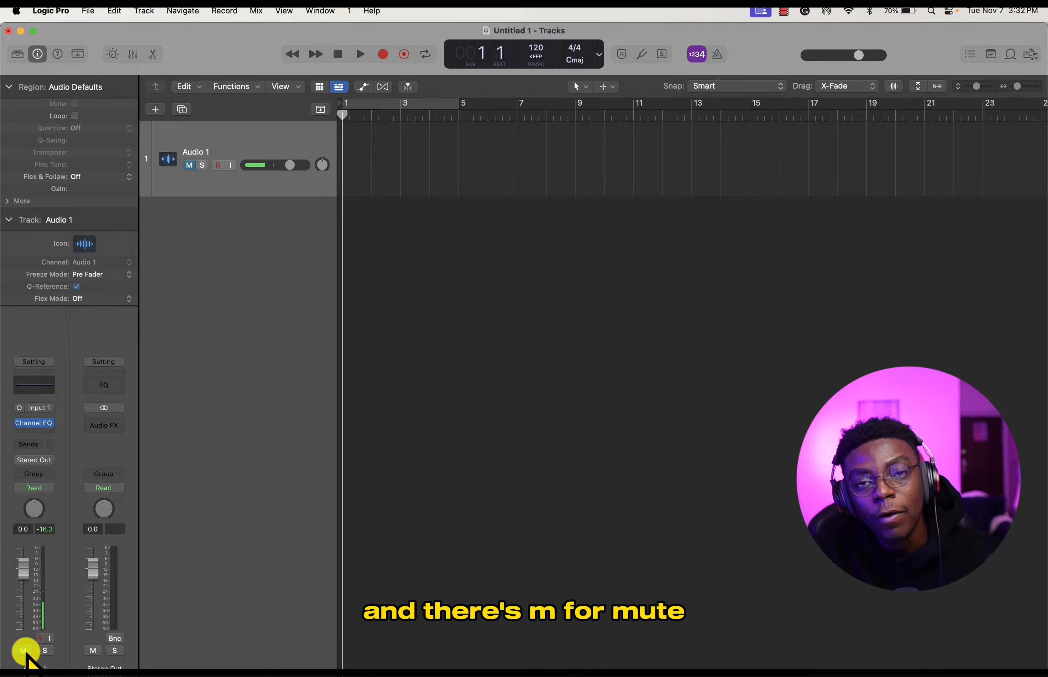
left_click(23, 651)
left_click(45, 650)
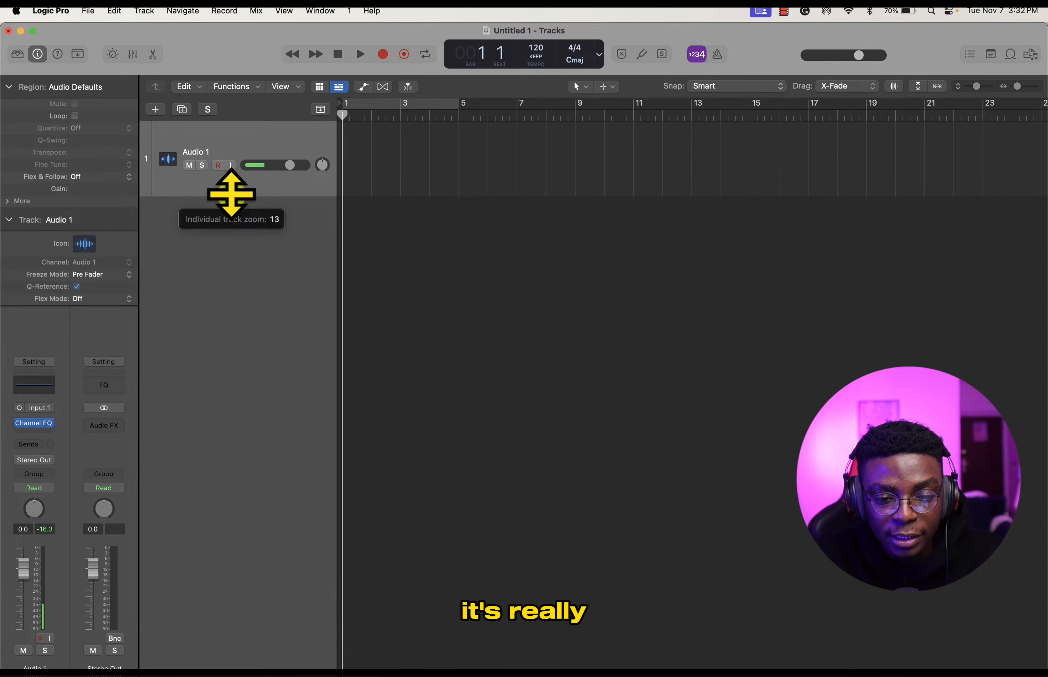
left_click_drag(230, 196, 244, 179)
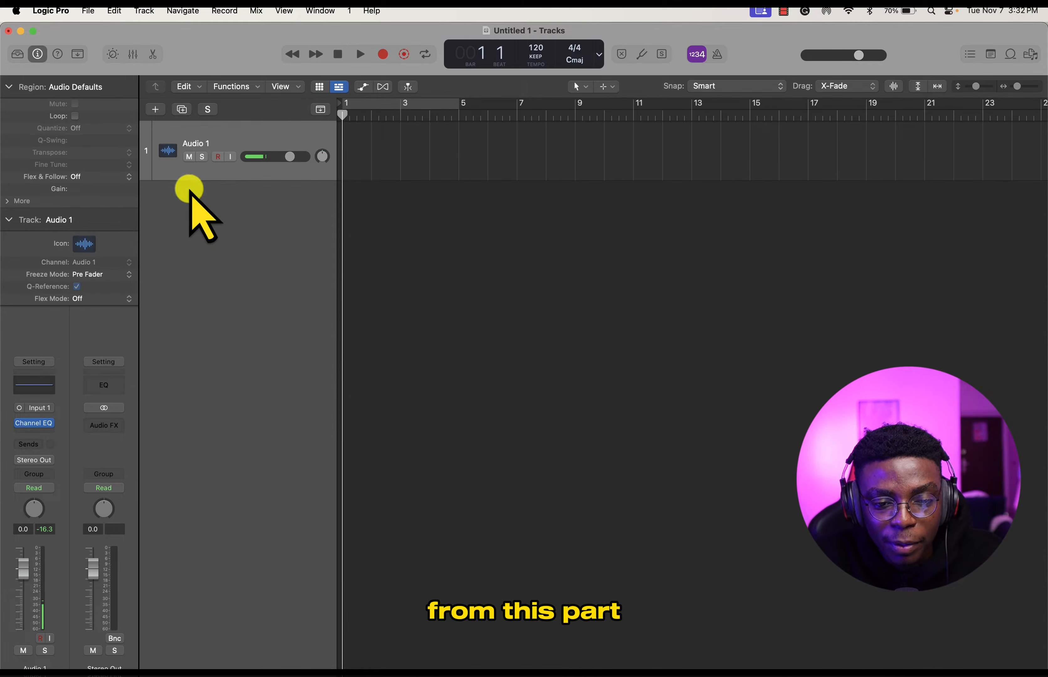
left_click(209, 110)
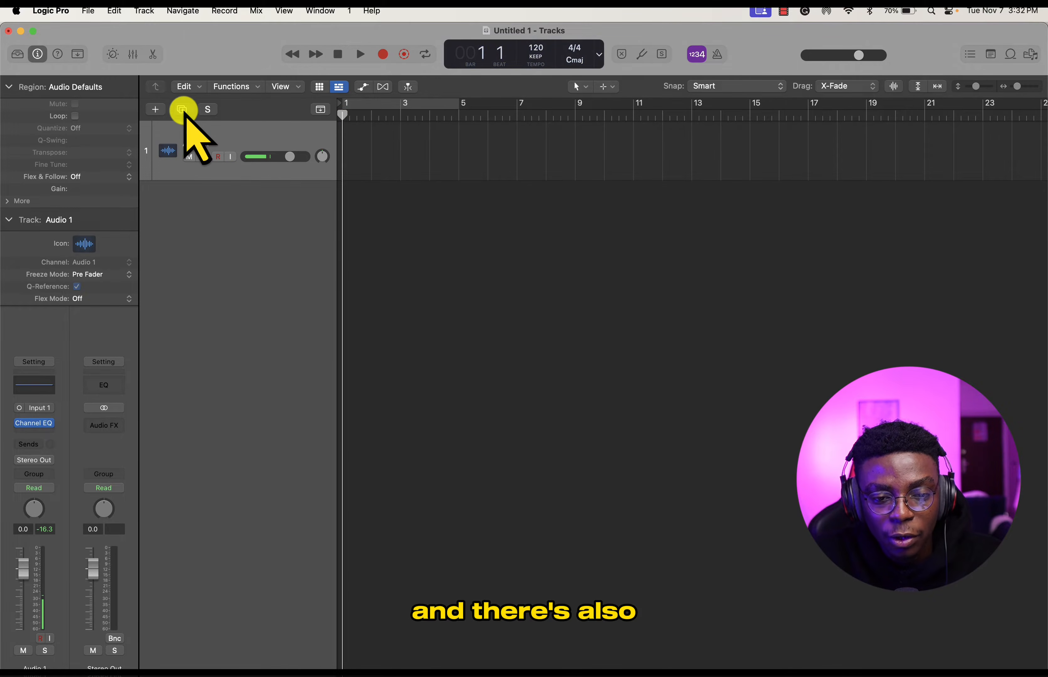
- Duplicate the Audio 1 track together with its channel strip settings
left_click(182, 110)
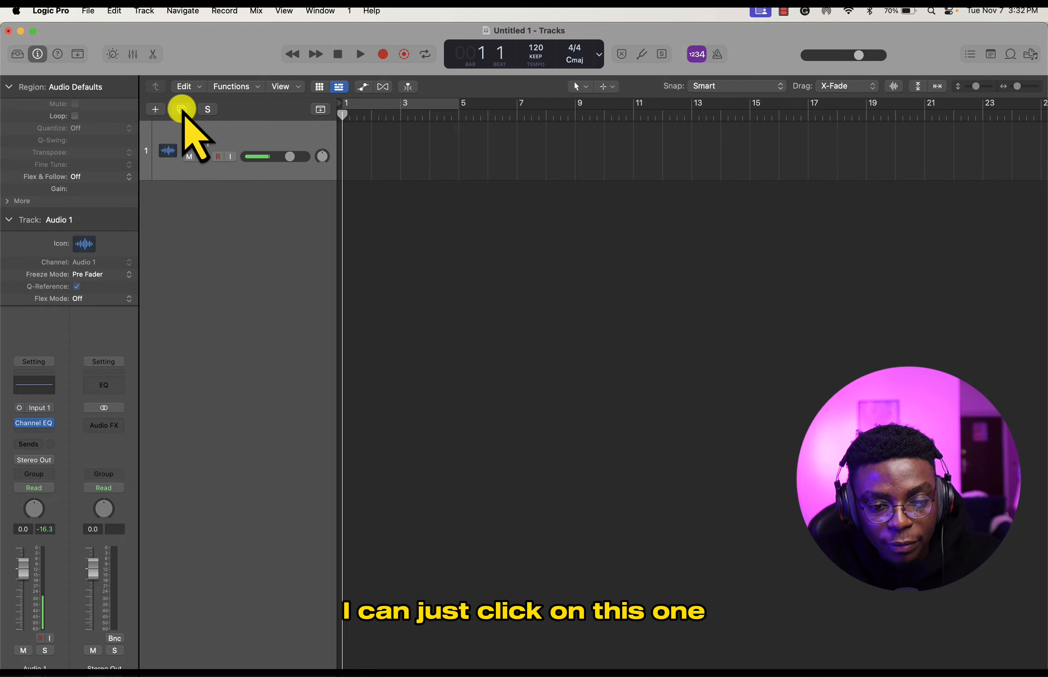
left_click(181, 109)
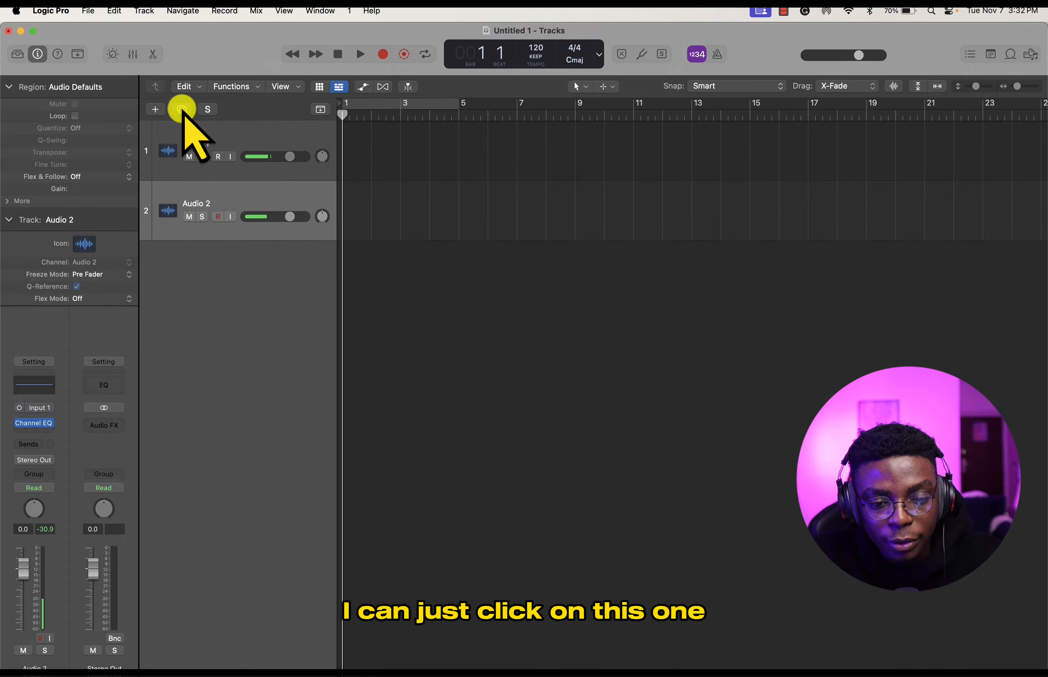
- Delete the duplicated Audio 2 track and look over the Audio and Software Instrument options for a new track without creating one
key("super+BackSpace")
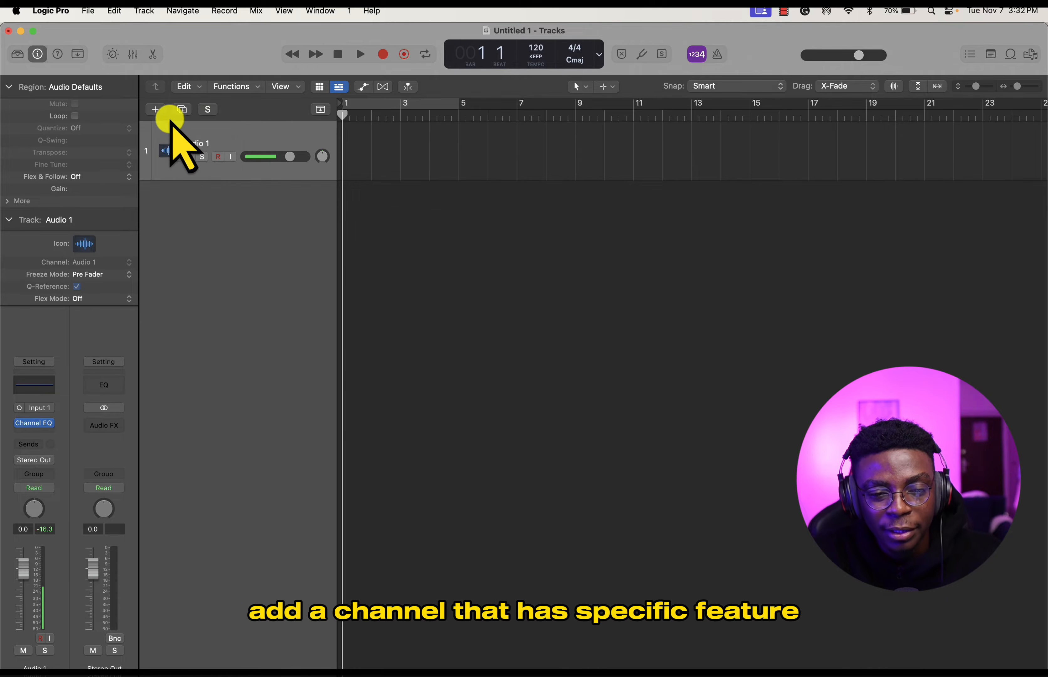
left_click(155, 109)
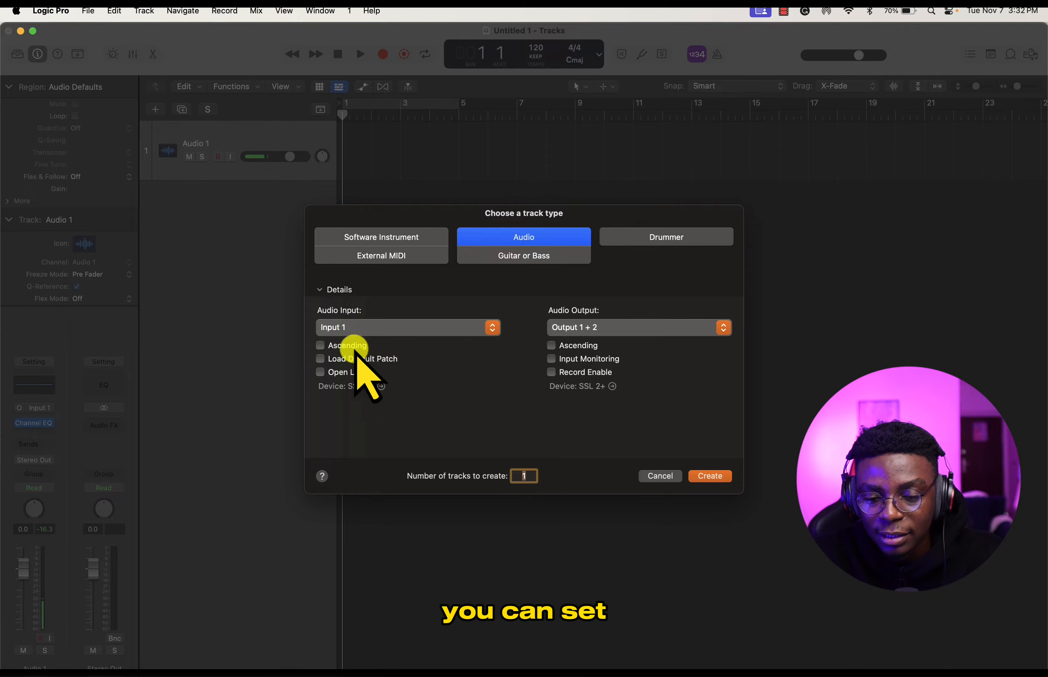
left_click(408, 240)
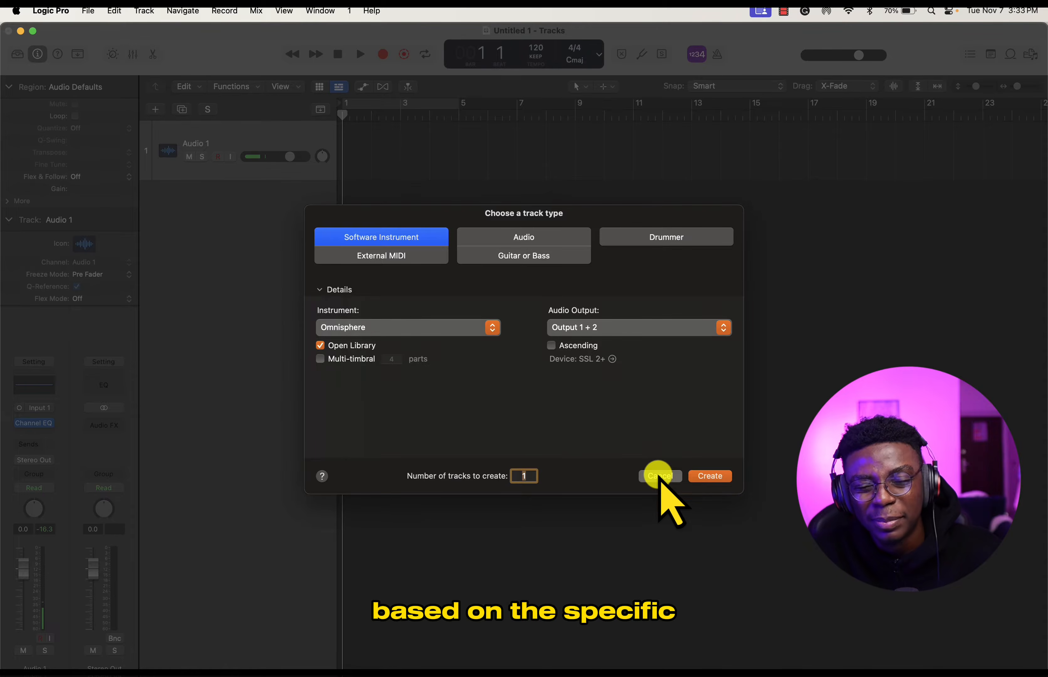
left_click(659, 477)
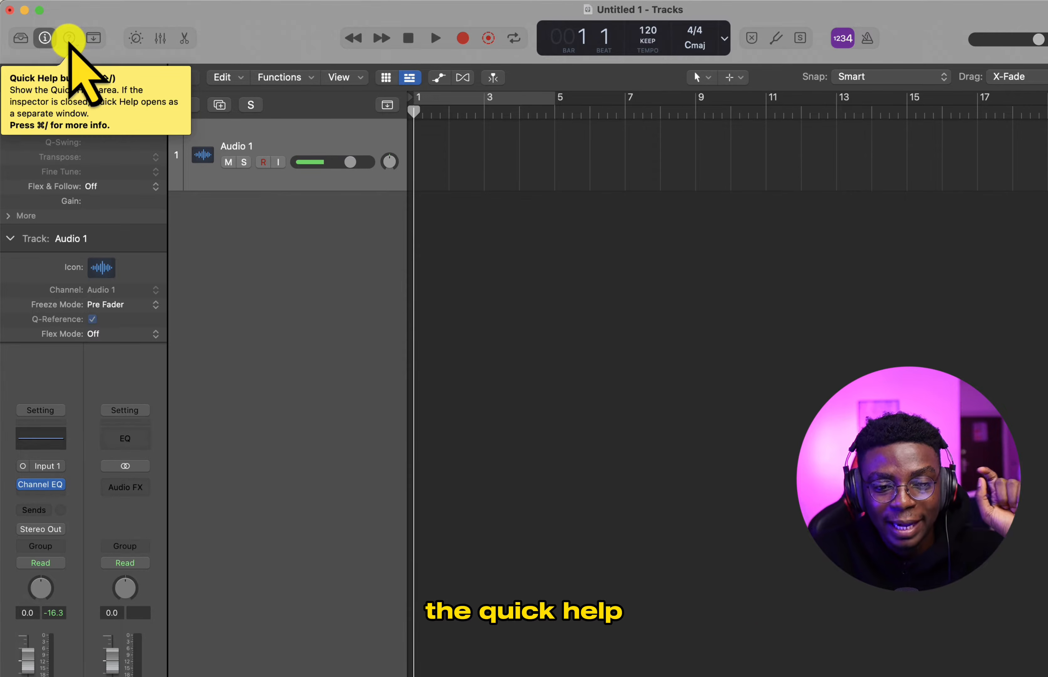
- Turn on Quick Help and try starting and stopping project playback
left_click(70, 39)
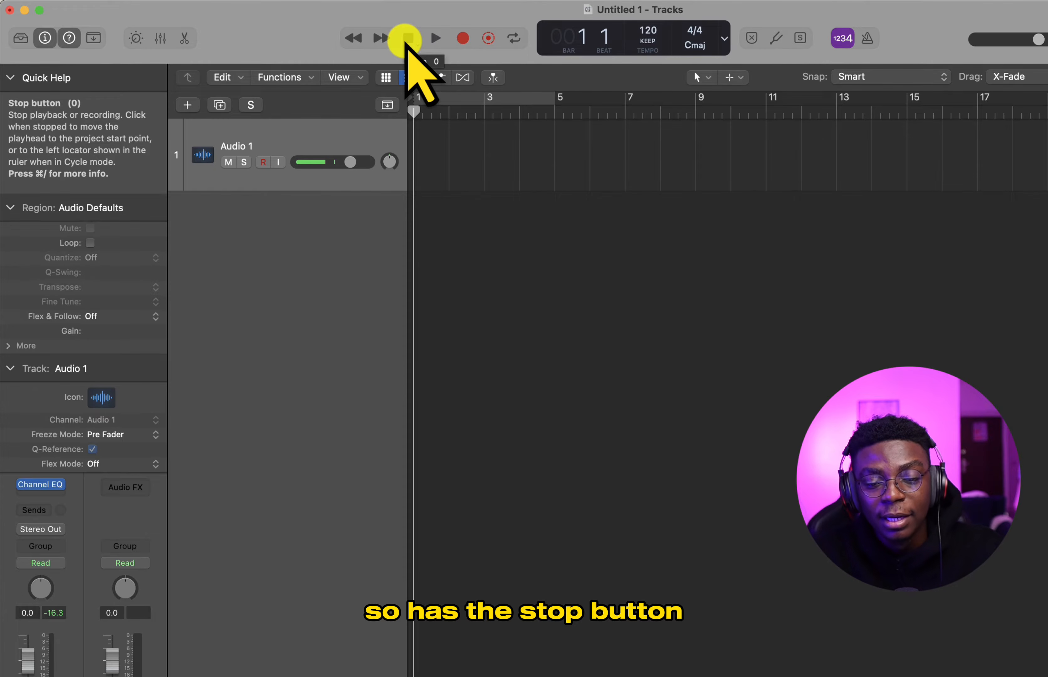
key("space")
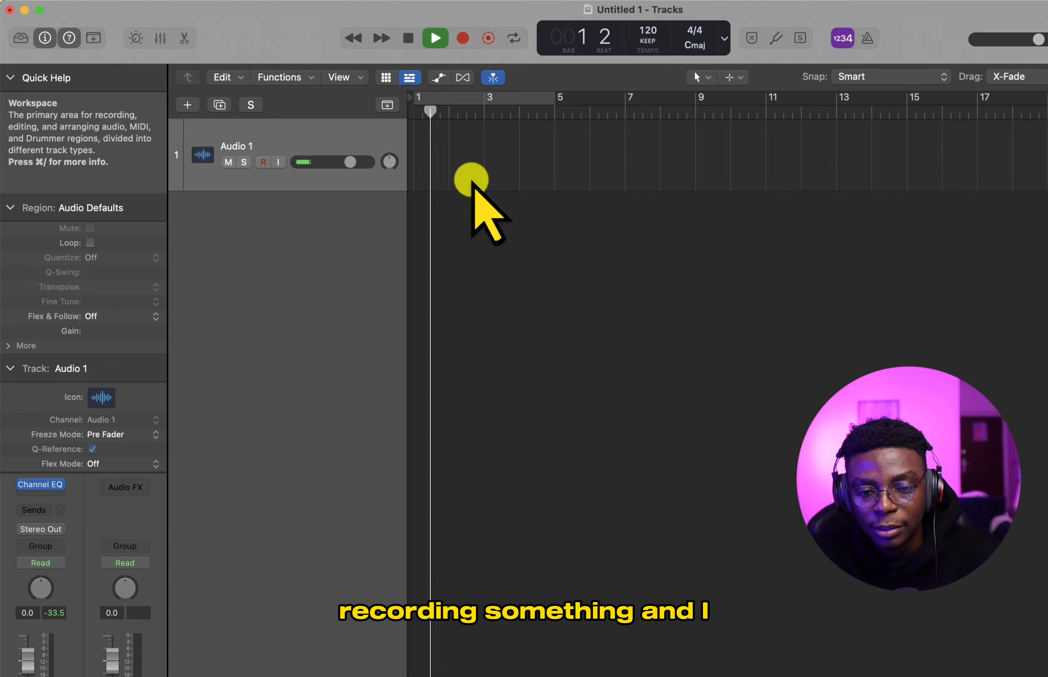
left_click(408, 39)
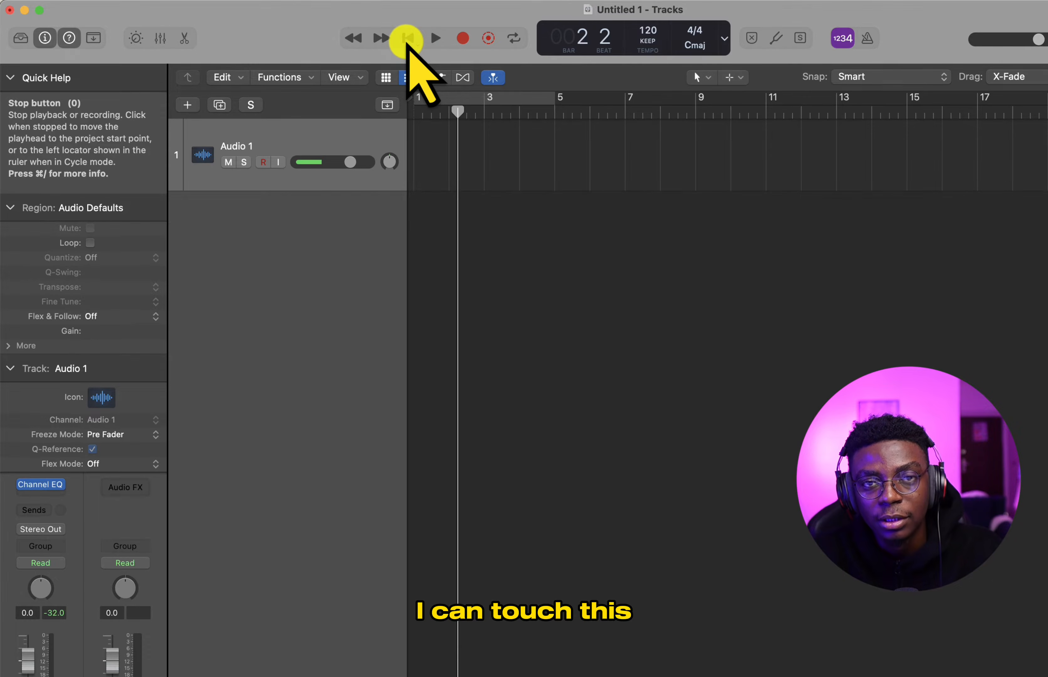
key("space")
key("space")
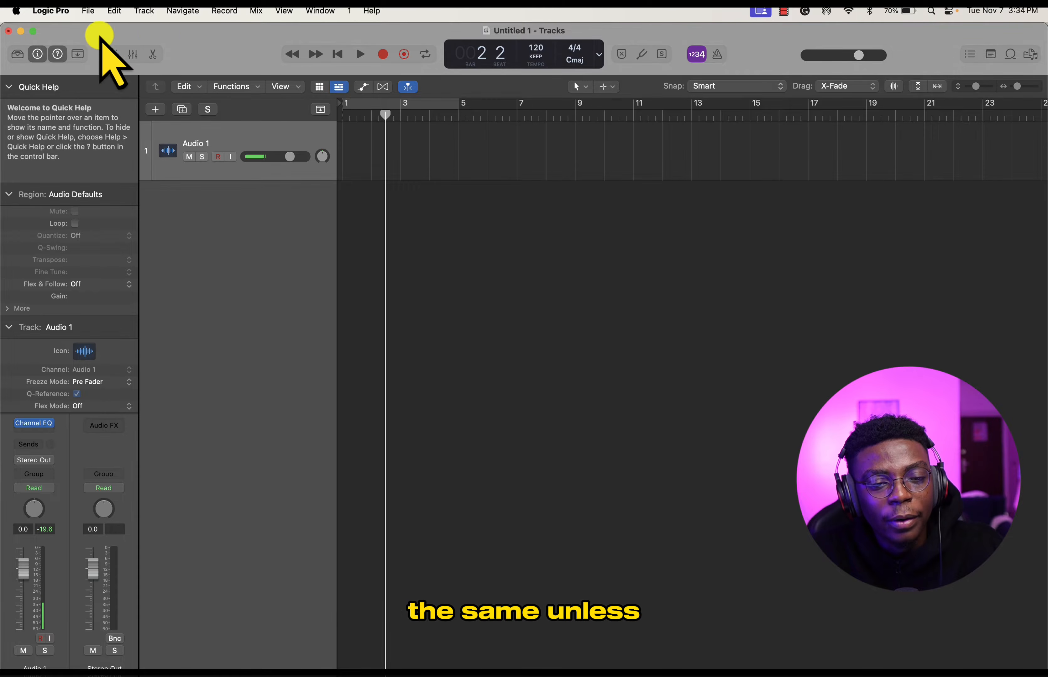
- Examine the available key command presets, such as Pro Tools and U.S., leaving the selection as it is
left_click(51, 11)
mouse_move(63, 53)
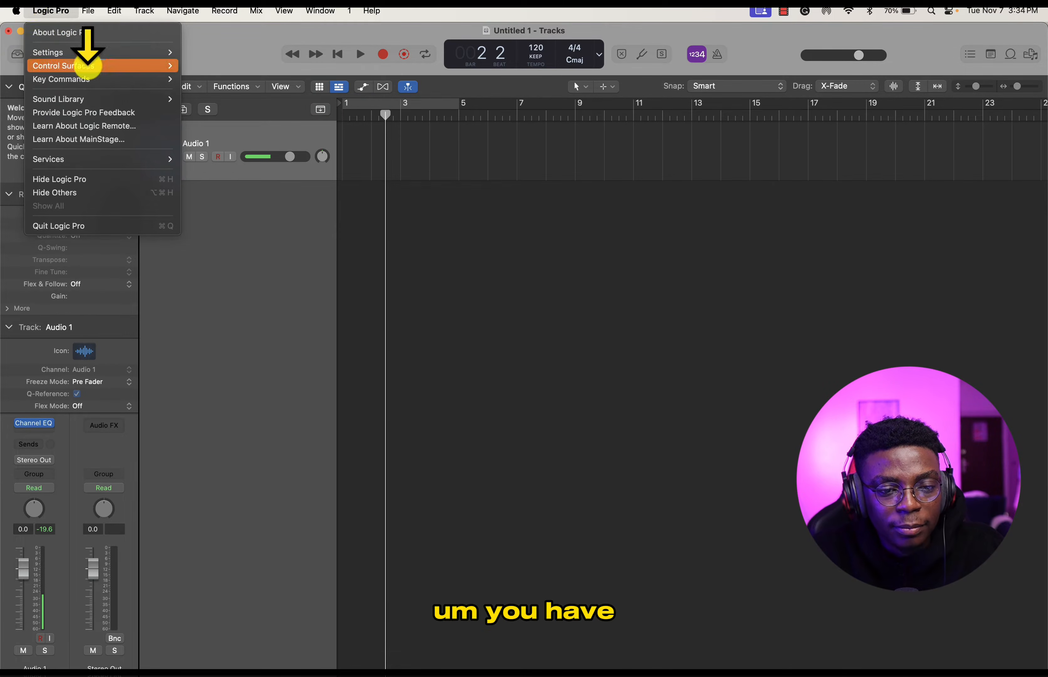
mouse_move(105, 80)
mouse_move(211, 79)
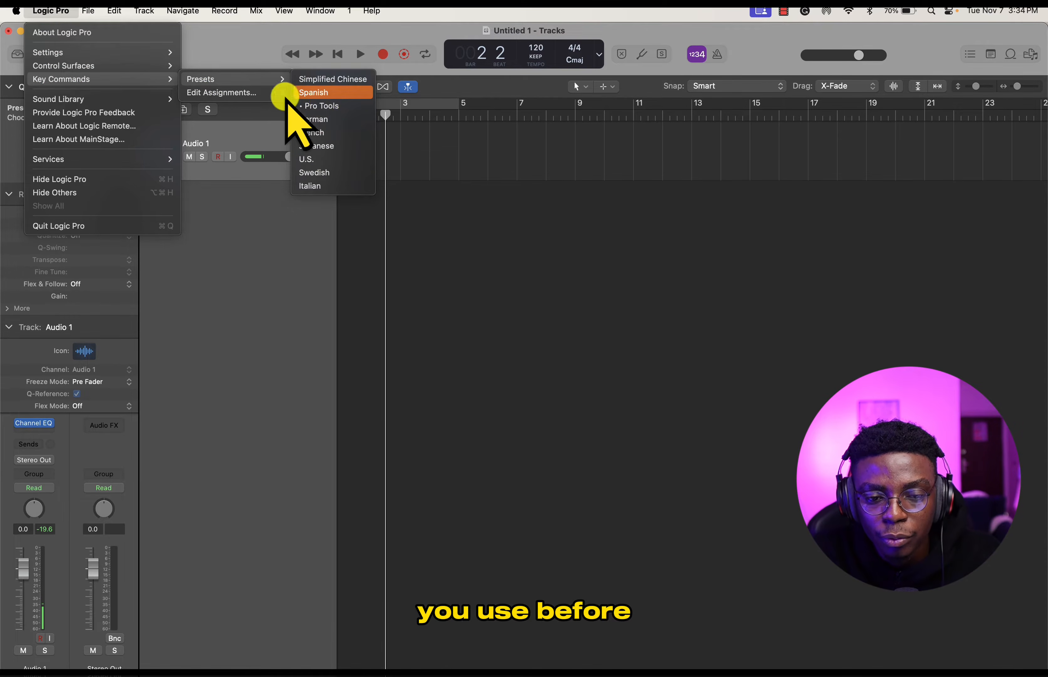
left_click(420, 248)
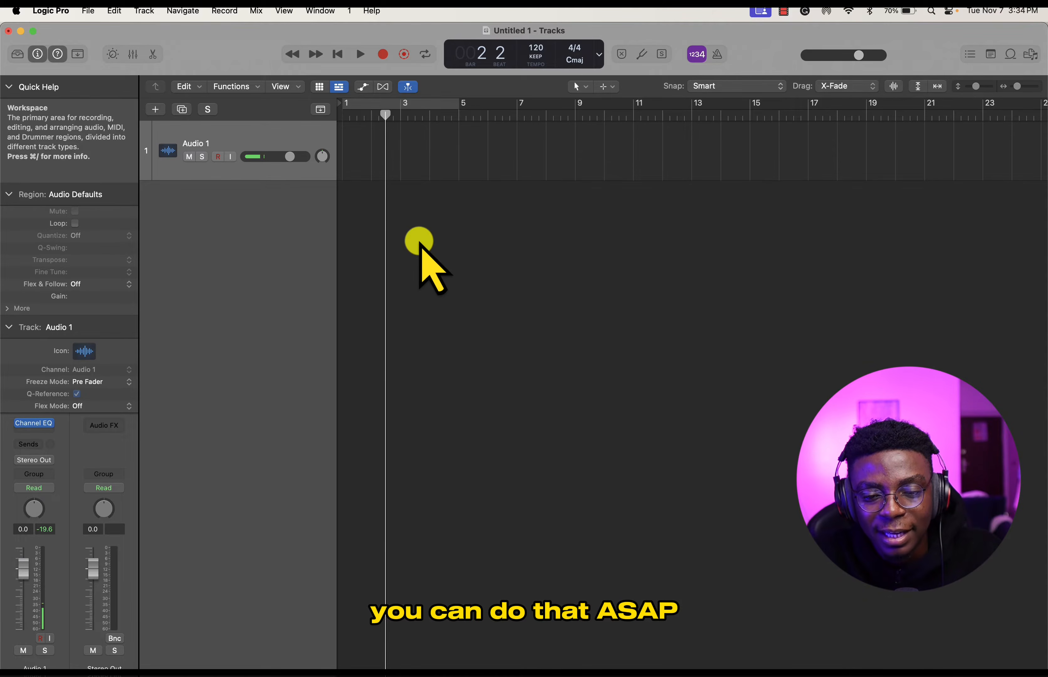
- Return the playhead to the start of the project and lower the tempo to 116 BPM
left_click_drag(383, 117, 460, 202)
scroll(460, 202, "down", 5)
left_click_drag(364, 117, 323, 157)
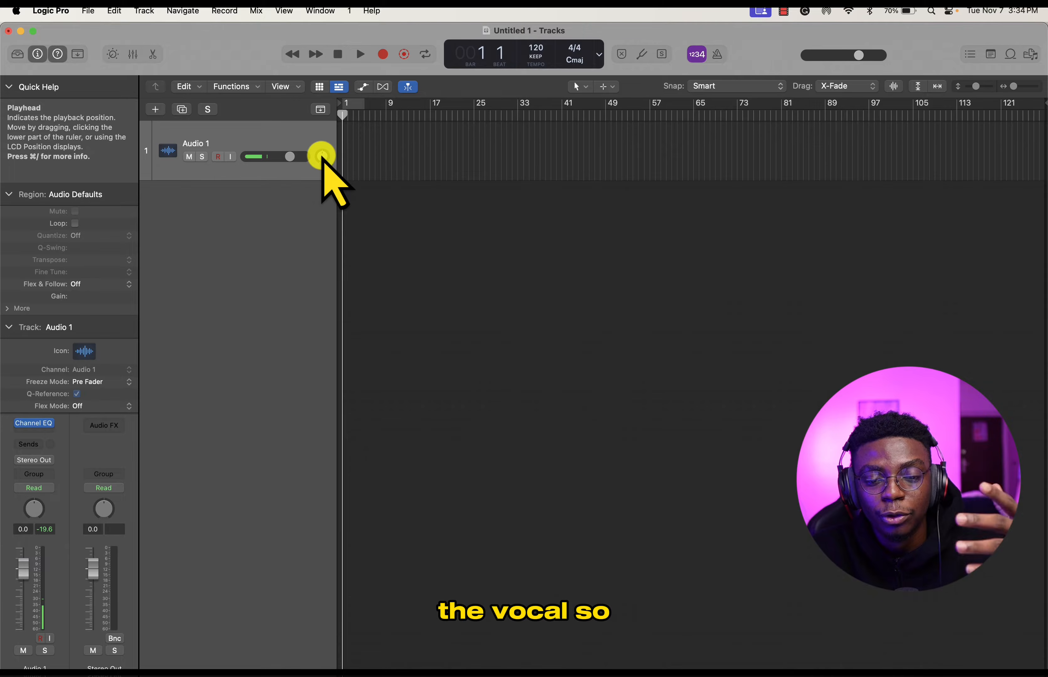
scroll(367, 161, "up", 10)
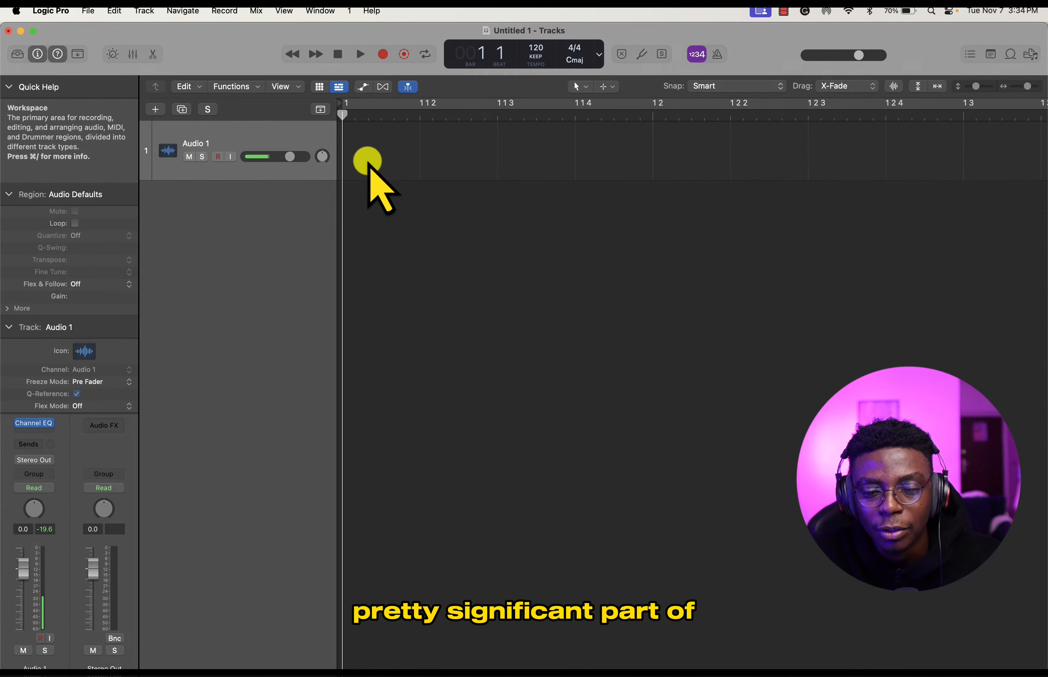
scroll(368, 161, "down", 10)
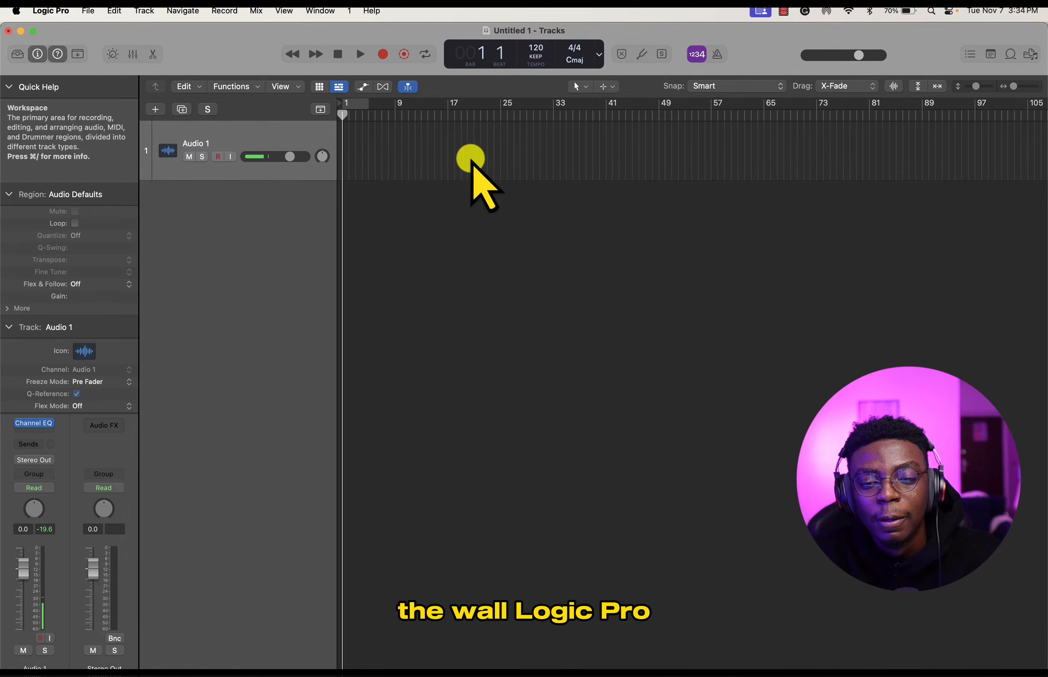
left_click_drag(341, 116, 334, 184)
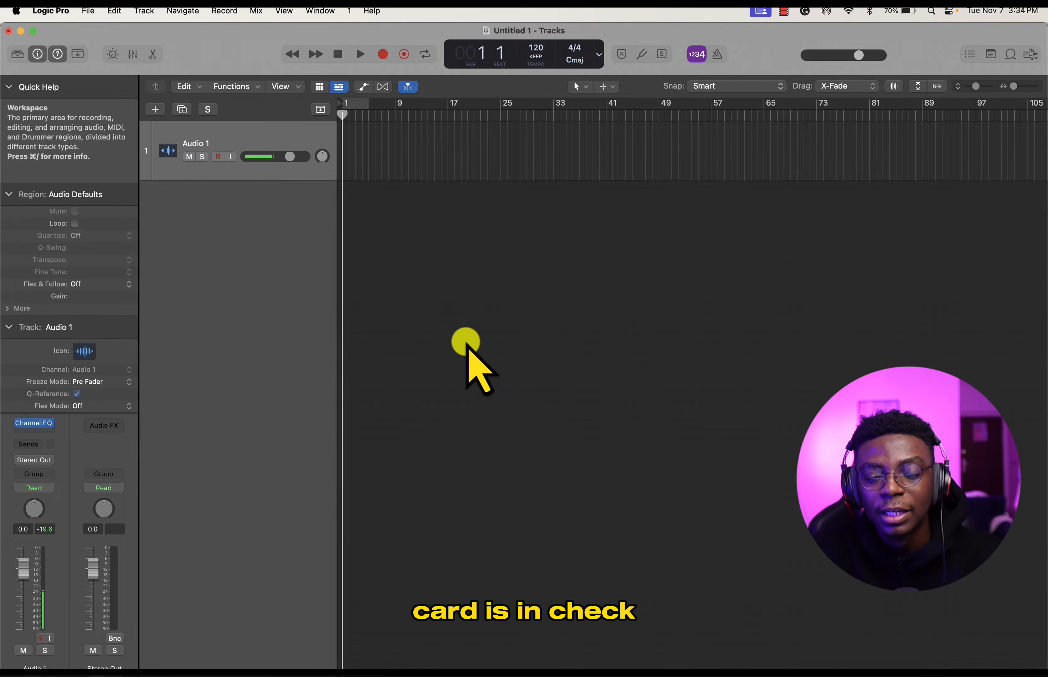
left_click_drag(536, 49, 541, 63)
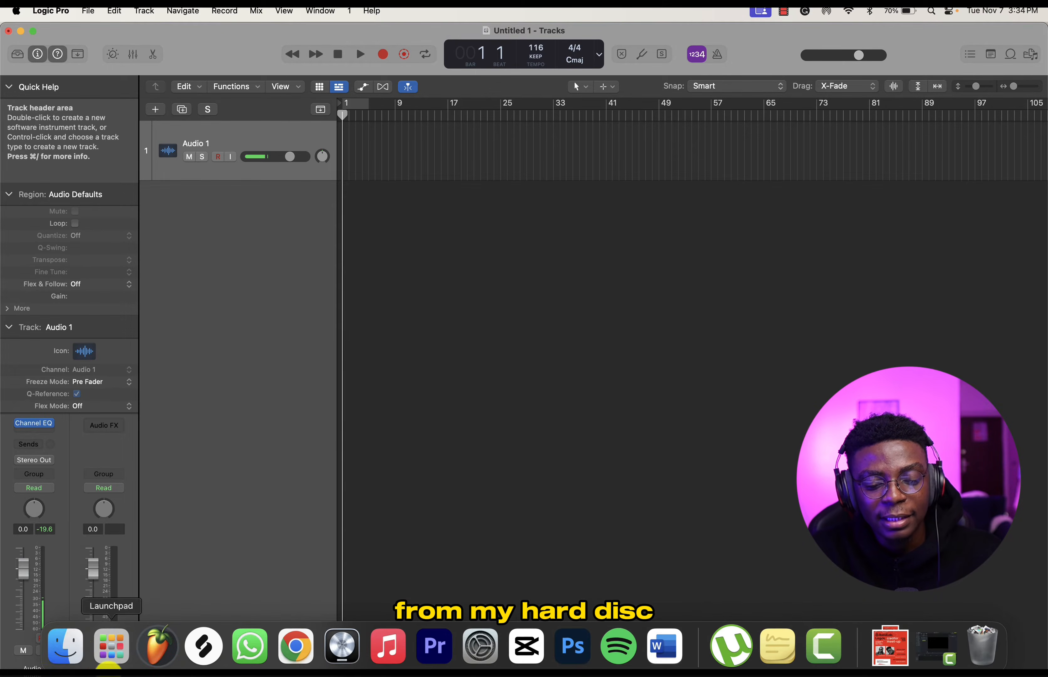
- Switch to Finder and open New Folder inside the NOVEMBER 2023 folder on the Desktop
left_click(85, 652)
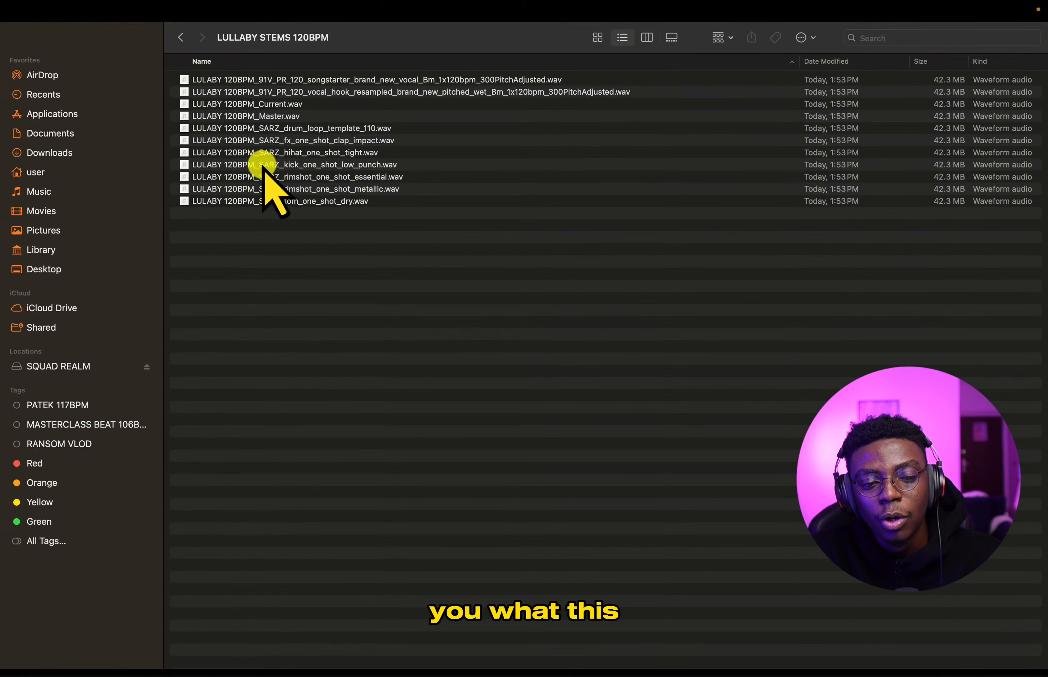
left_click(40, 37)
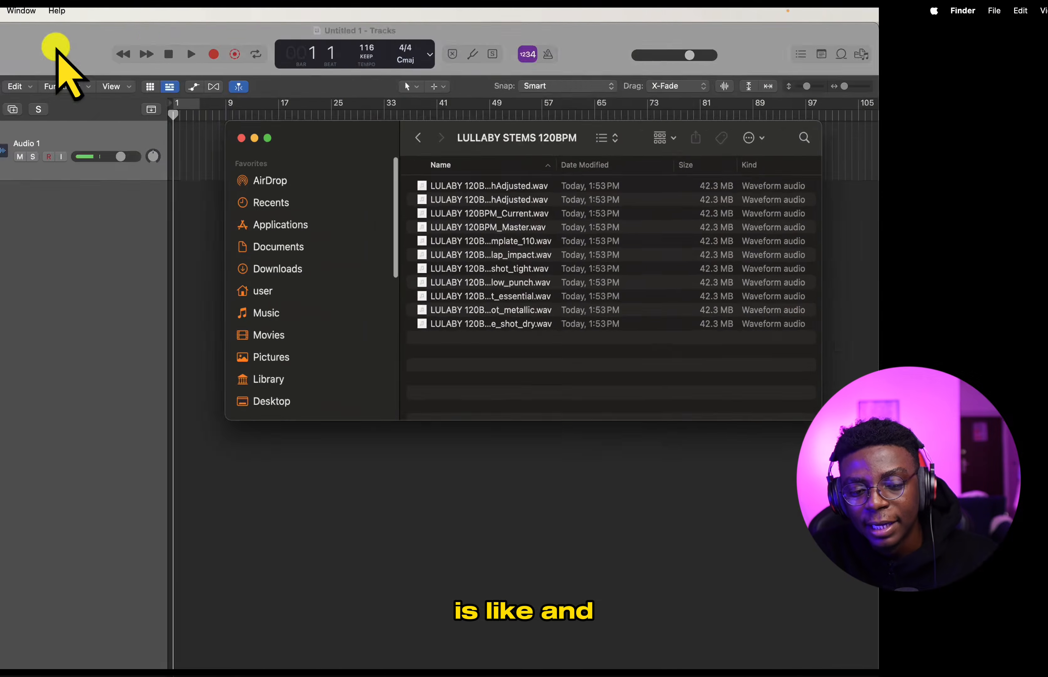
left_click(297, 379)
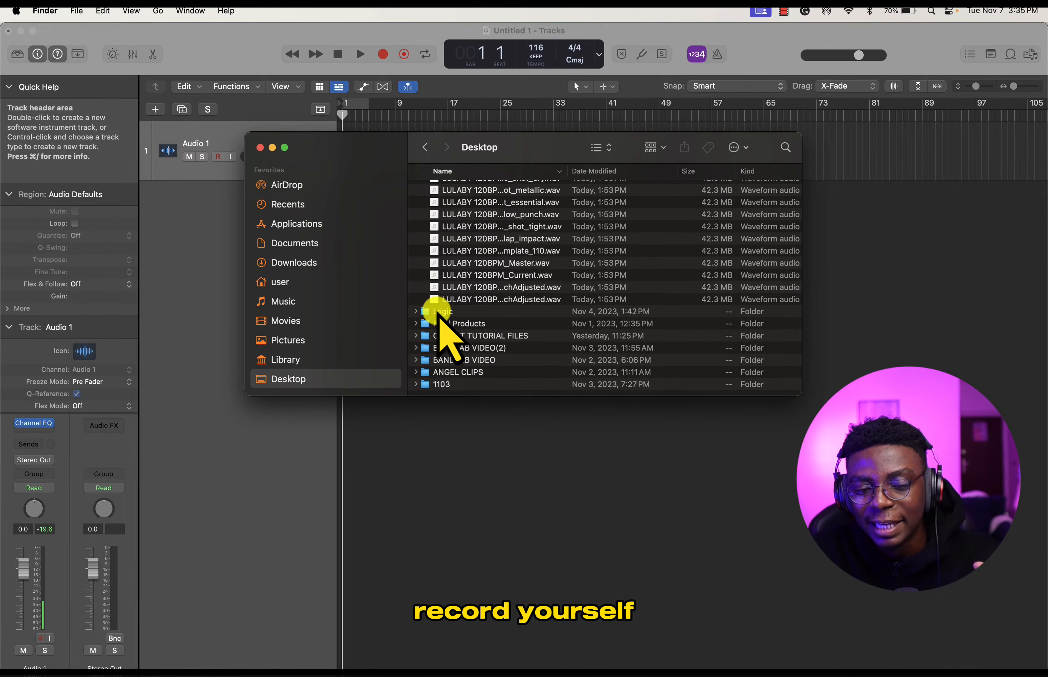
scroll(469, 283, "up", 10)
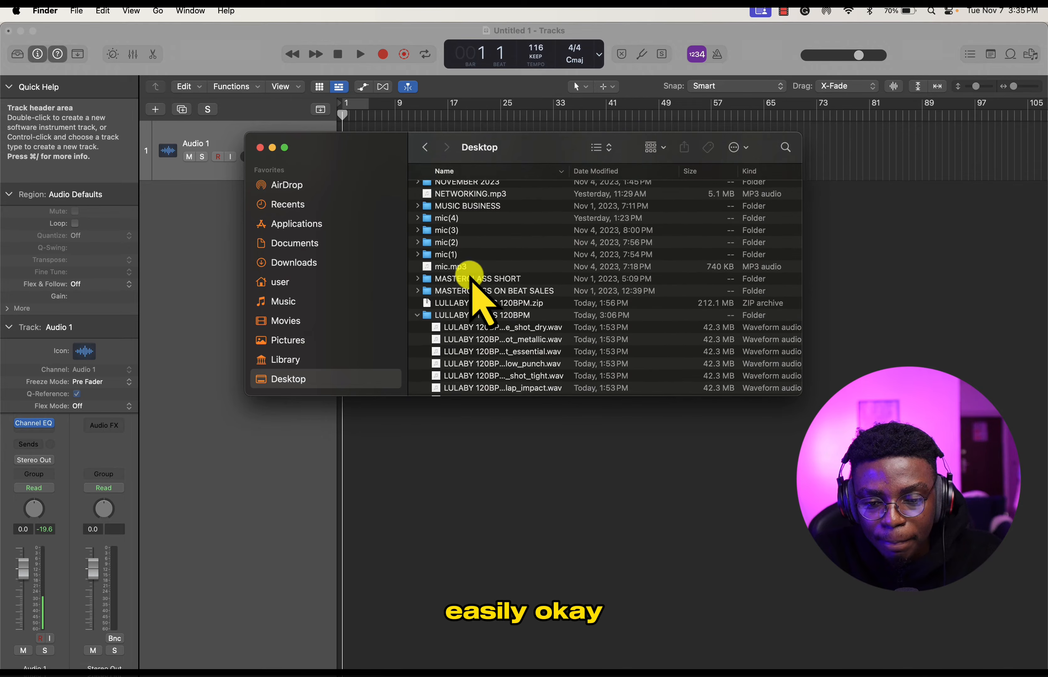
double_click(467, 239)
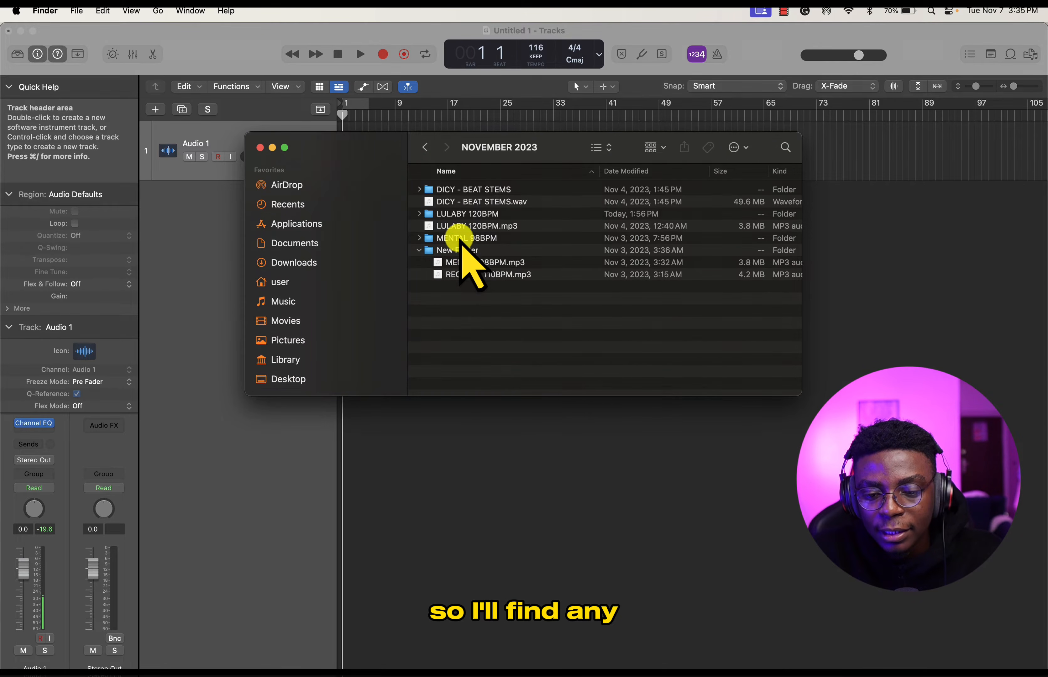
double_click(460, 250)
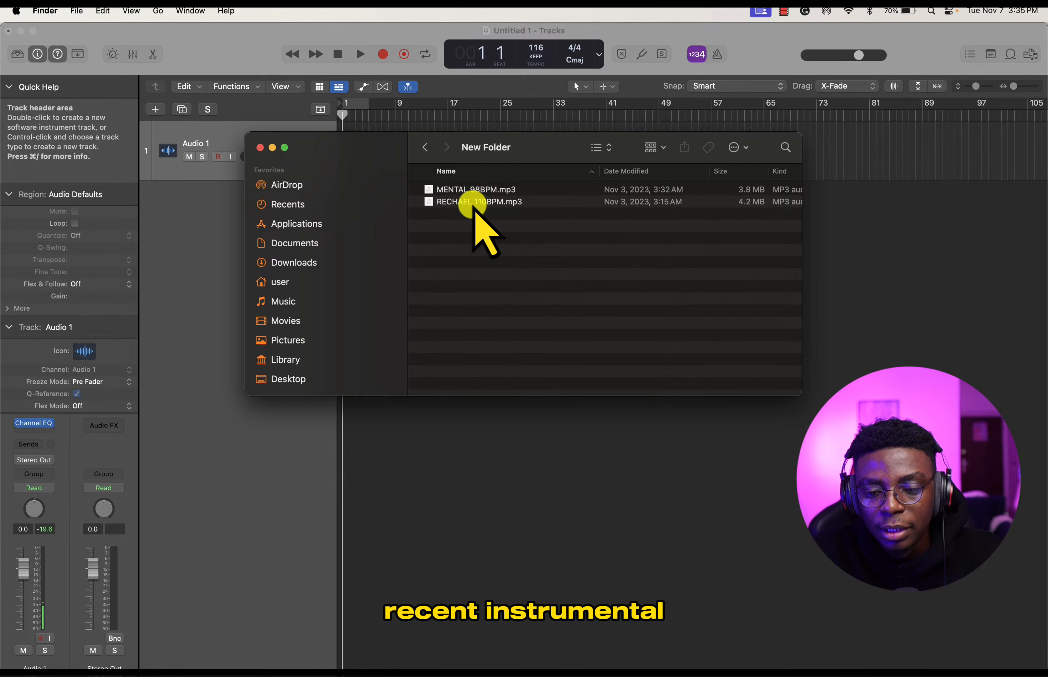
- Preview the instrumentals RECHAEL 110BPM.mp3 and MENTAL 98BPM.mp3
left_click(474, 204)
key("space")
key("space")
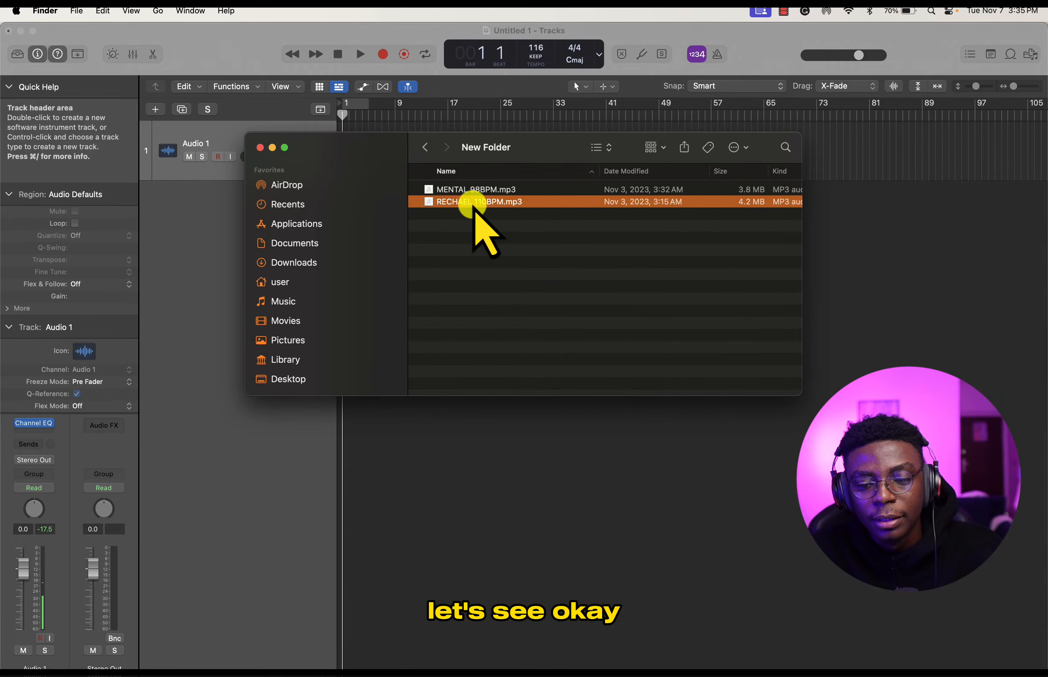
key("space")
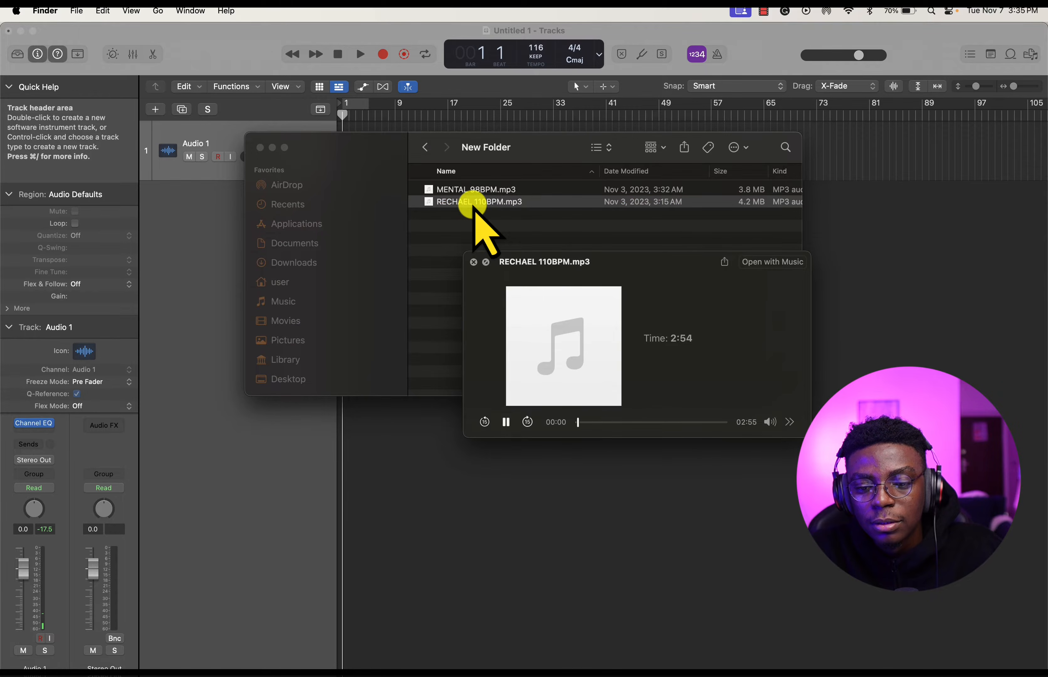
key("space")
left_click(464, 190)
key("space")
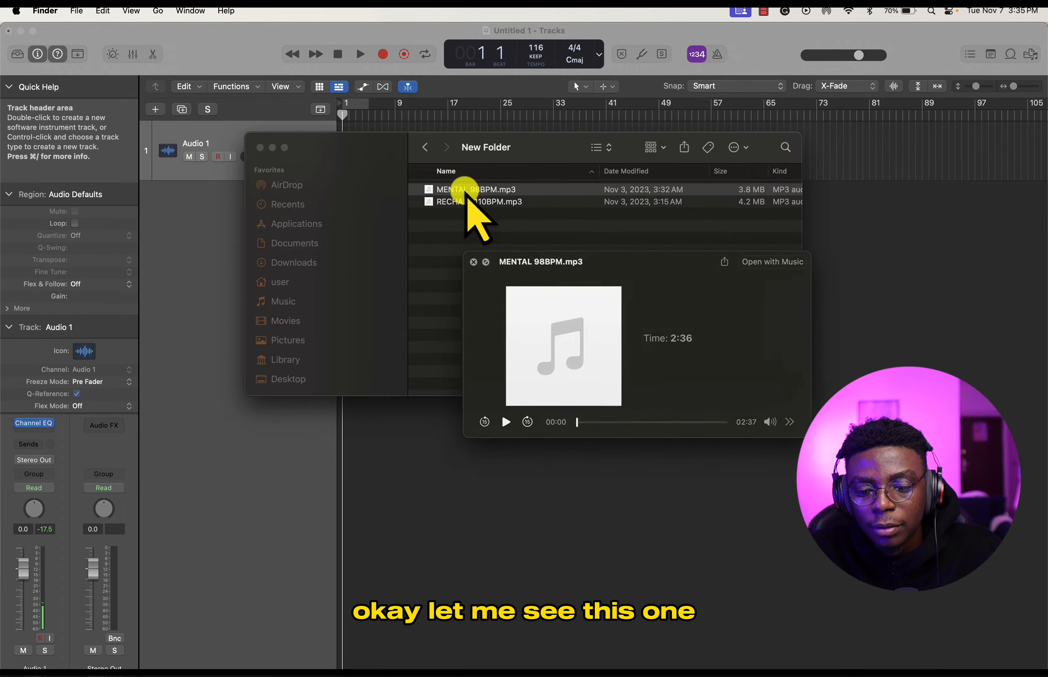
key("space")
- Import MENTAL 98BPM.mp3 into the Logic Pro project at bar 1, placing it on a new stereo track
left_click_drag(503, 145, 502, 238)
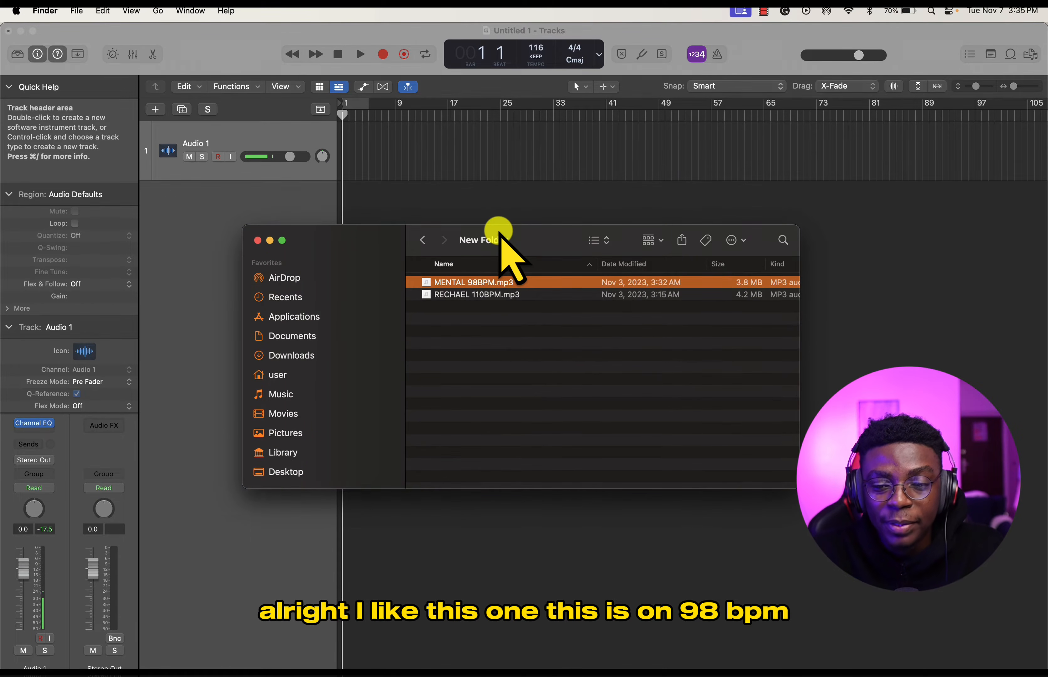
left_click_drag(531, 283, 348, 166)
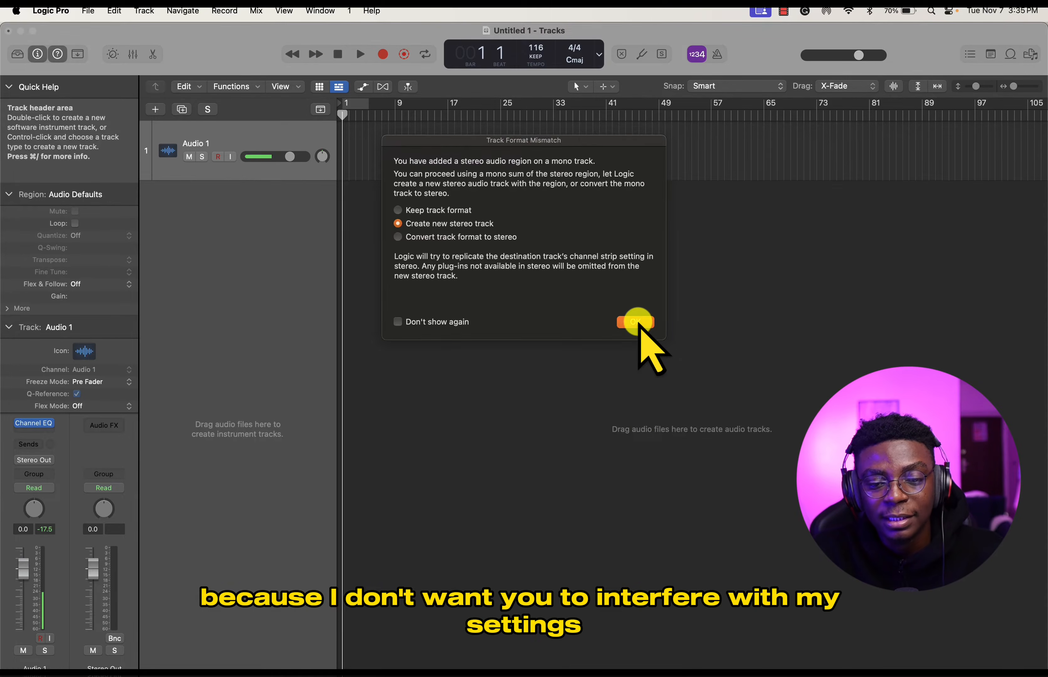
left_click(637, 322)
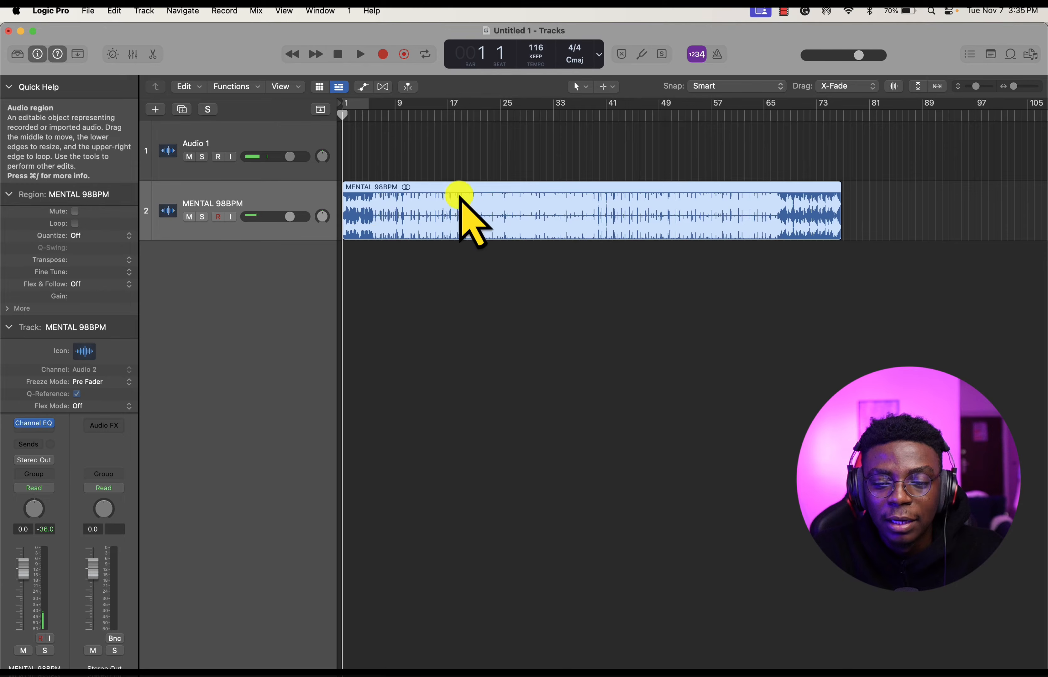
scroll(362, 216, "up", 10)
scroll(362, 217, "down", 8)
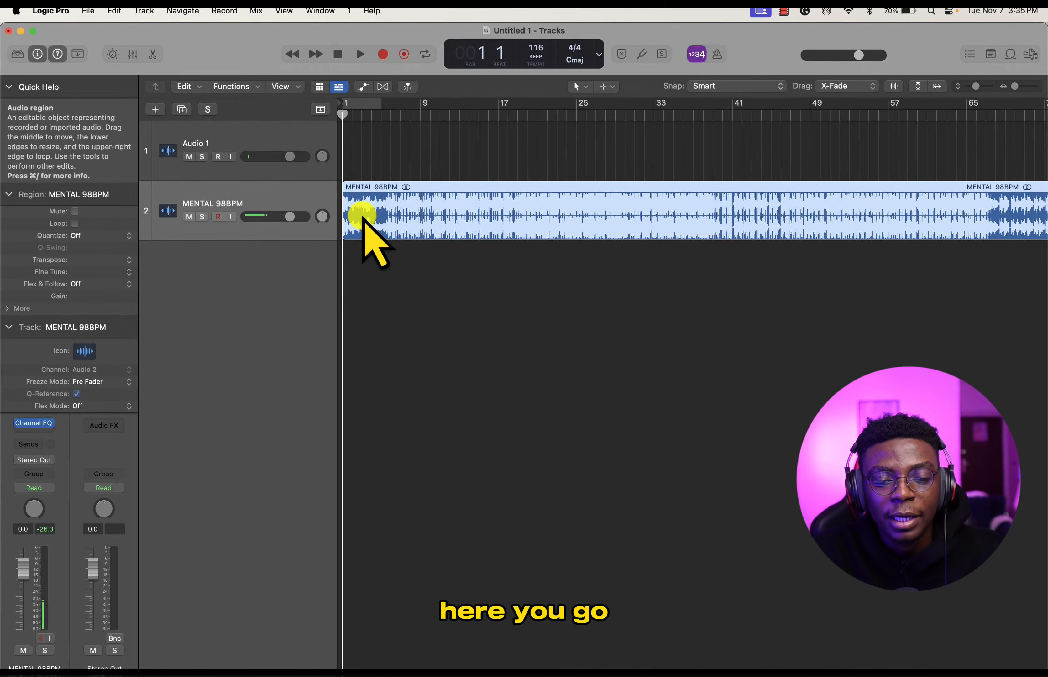
scroll(362, 216, "up", 6)
scroll(362, 216, "down", 10)
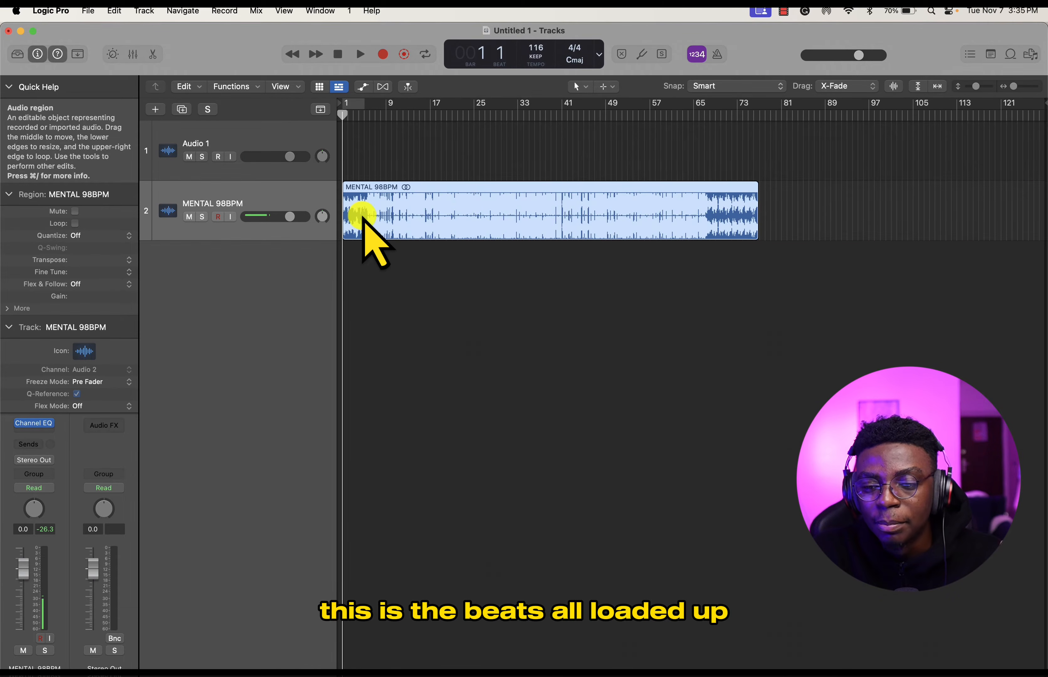
- Move the MENTAL 98BPM track above Audio 1 and play the beat briefly
left_click_drag(292, 205, 286, 137)
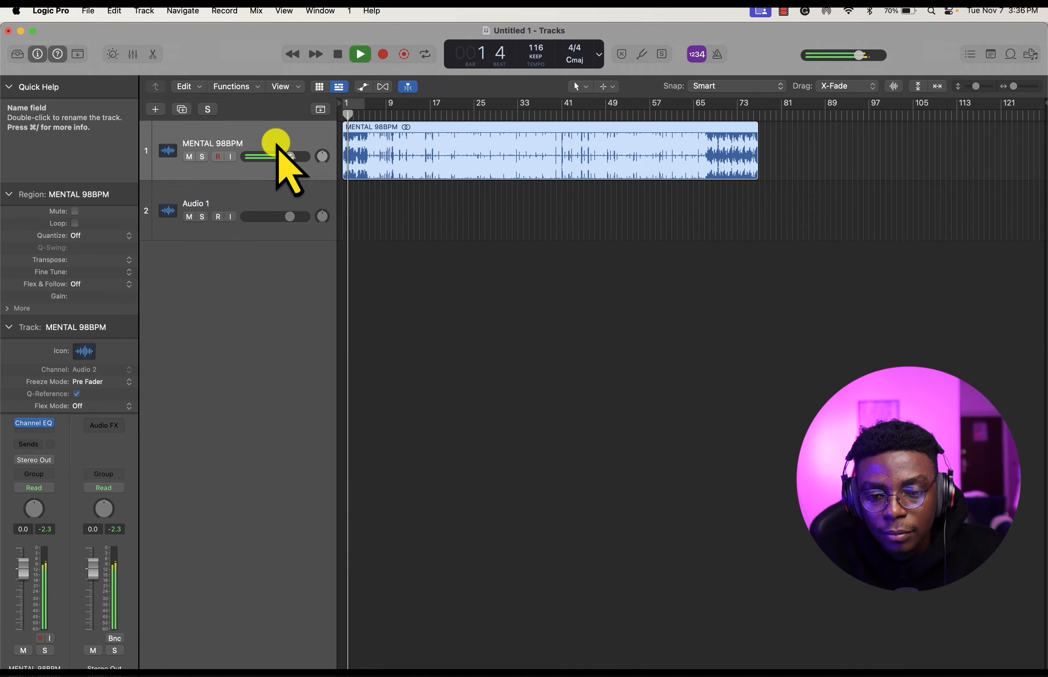
key("space")
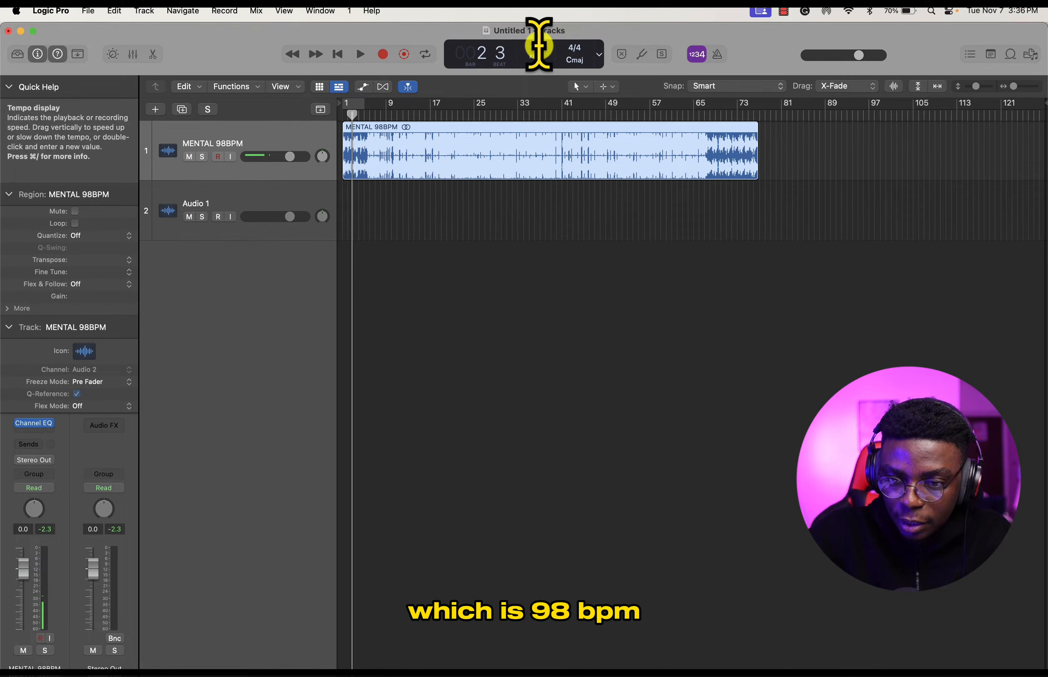
- Set the project tempo to 98 BPM and return the playhead to the start of the beat
key("Return")
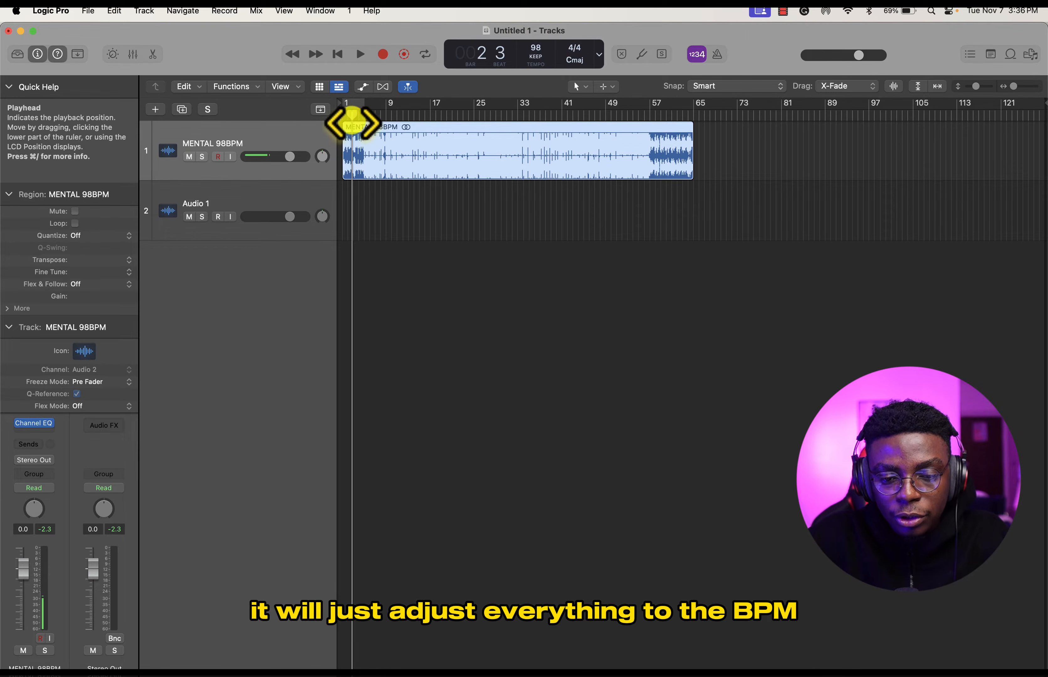
left_click_drag(351, 120, 341, 89)
scroll(343, 138, "up", 15)
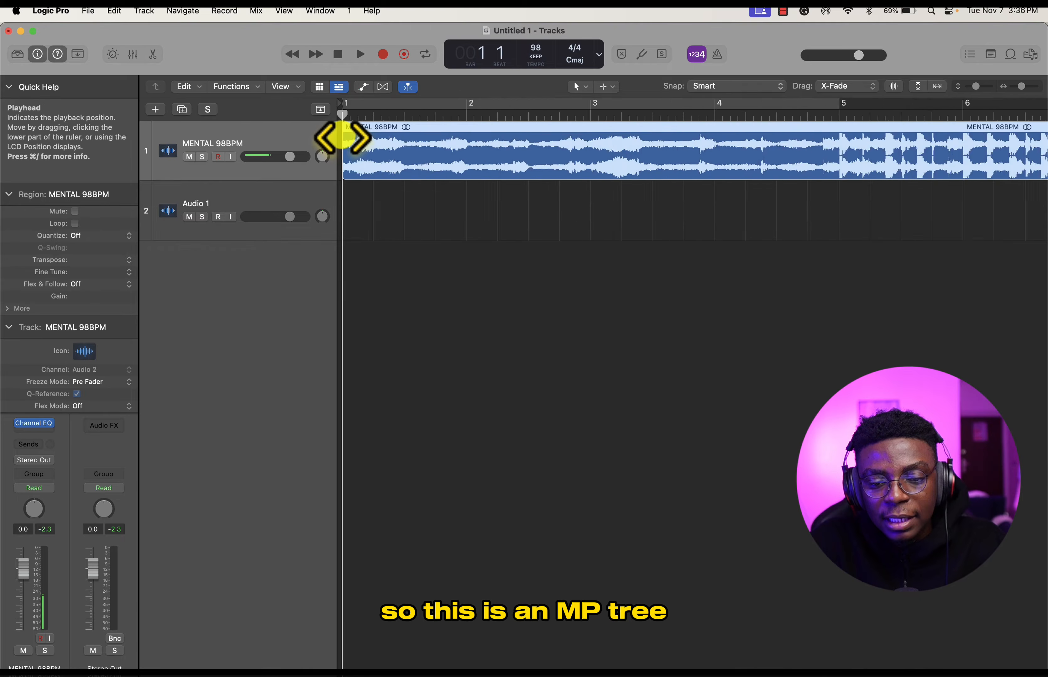
scroll(343, 138, "up", 1)
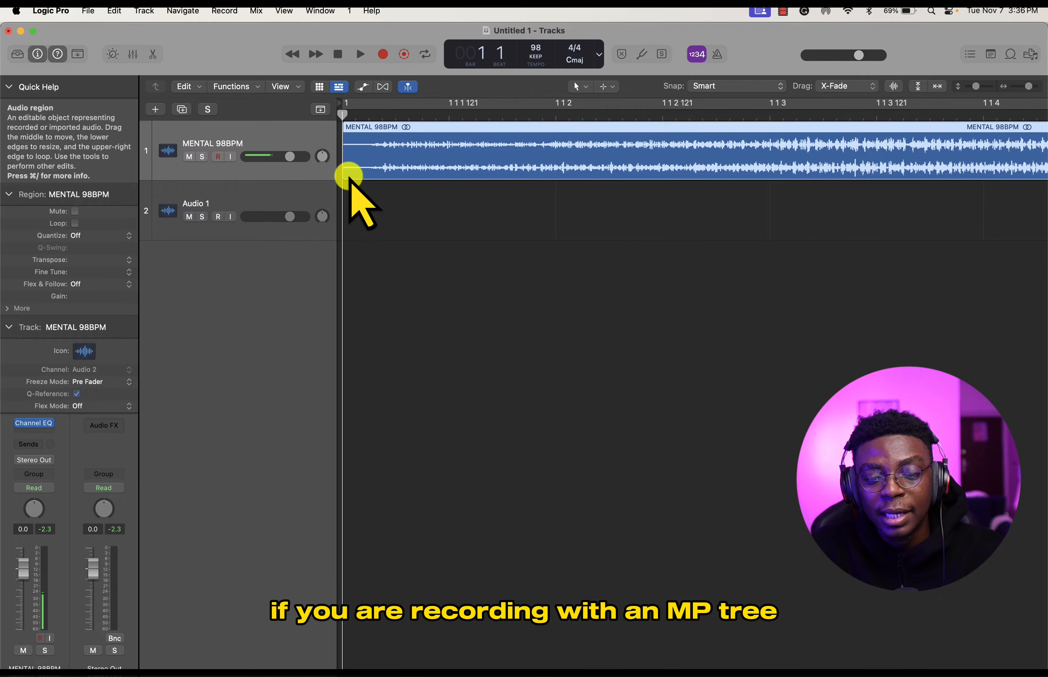
- Shift the MENTAL 98BPM region slightly off bar 1, move it back to the start, and play it briefly
left_click_drag(346, 175, 371, 178)
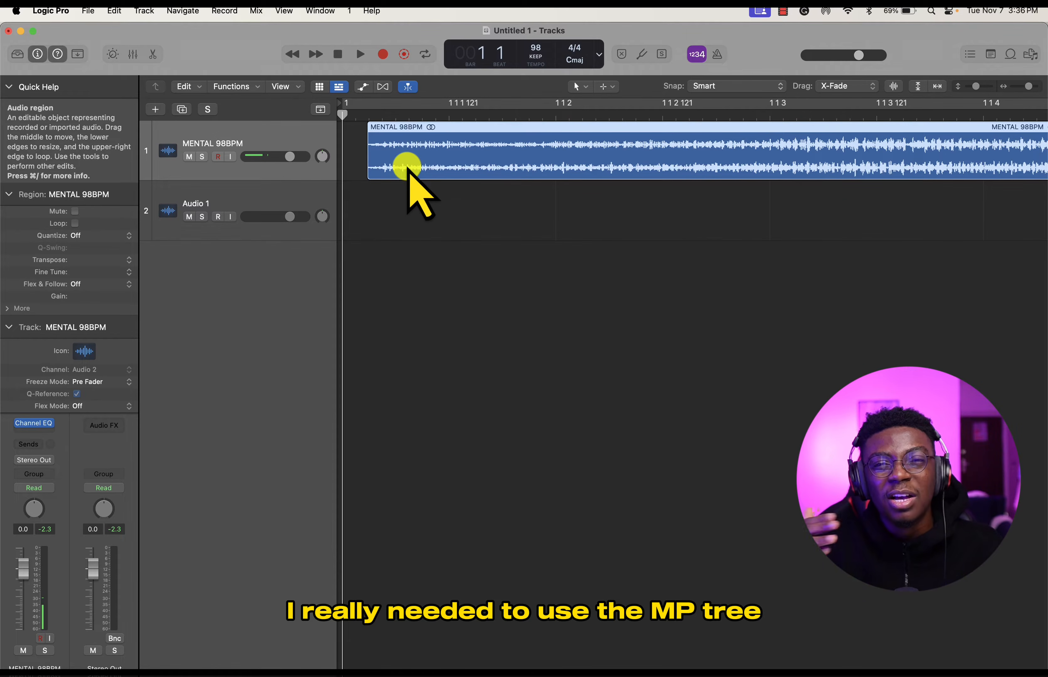
left_click_drag(428, 166, 402, 164)
key("space")
key("space")
scroll(468, 163, "down", 10)
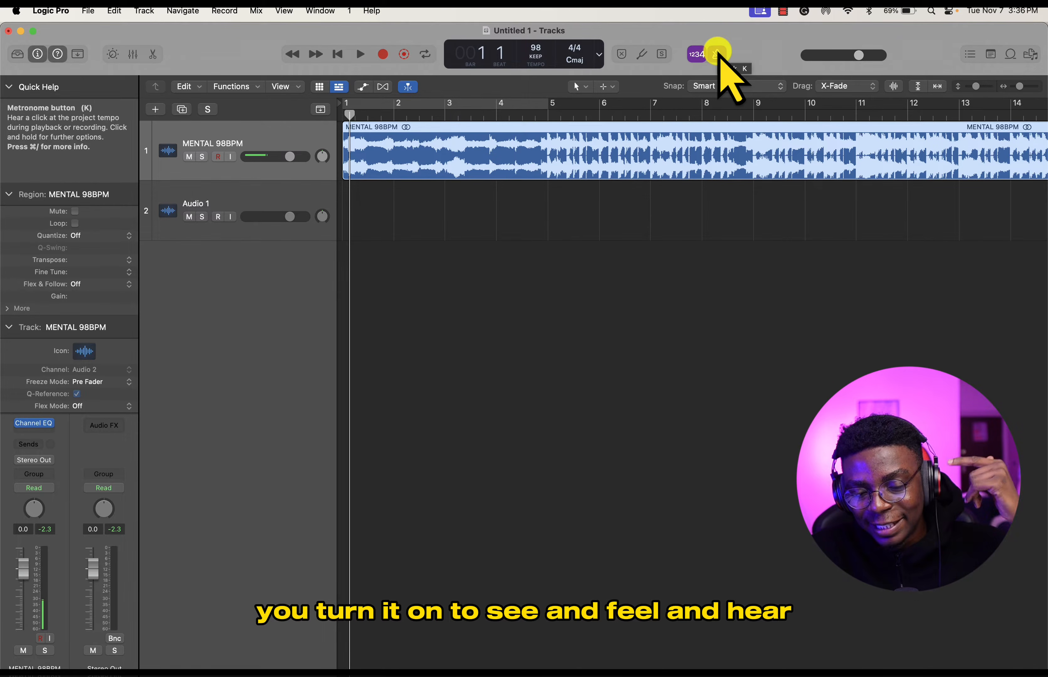
- Turn on the metronome and play the beat, briefly muting the MENTAL 98BPM track to hear the click alone
left_click(719, 53)
key("space")
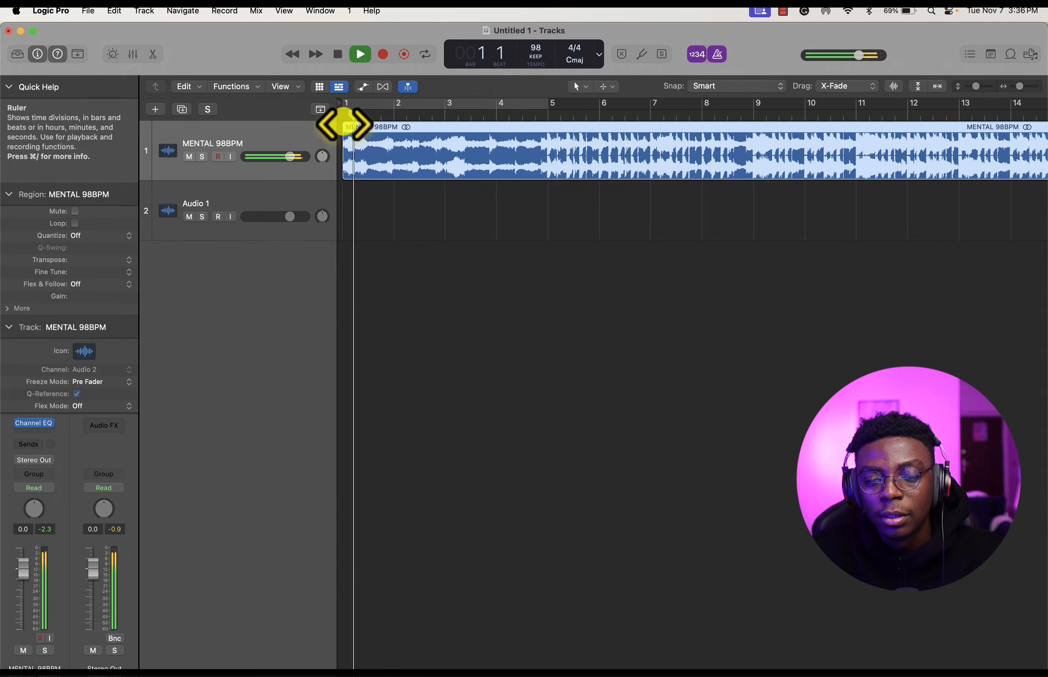
left_click(189, 157)
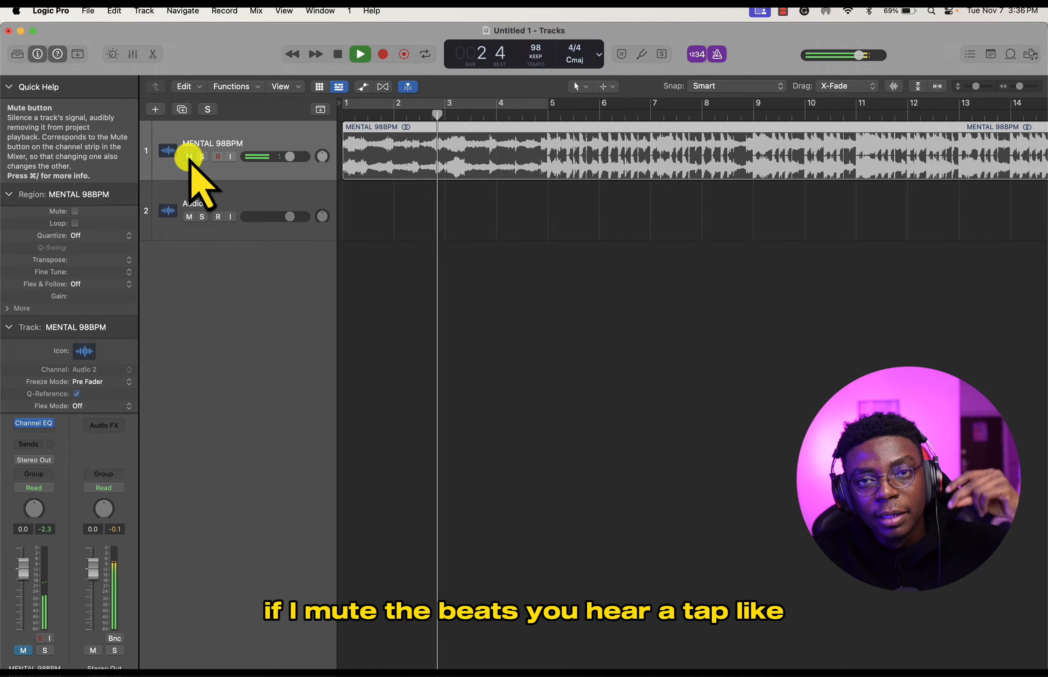
left_click(189, 156)
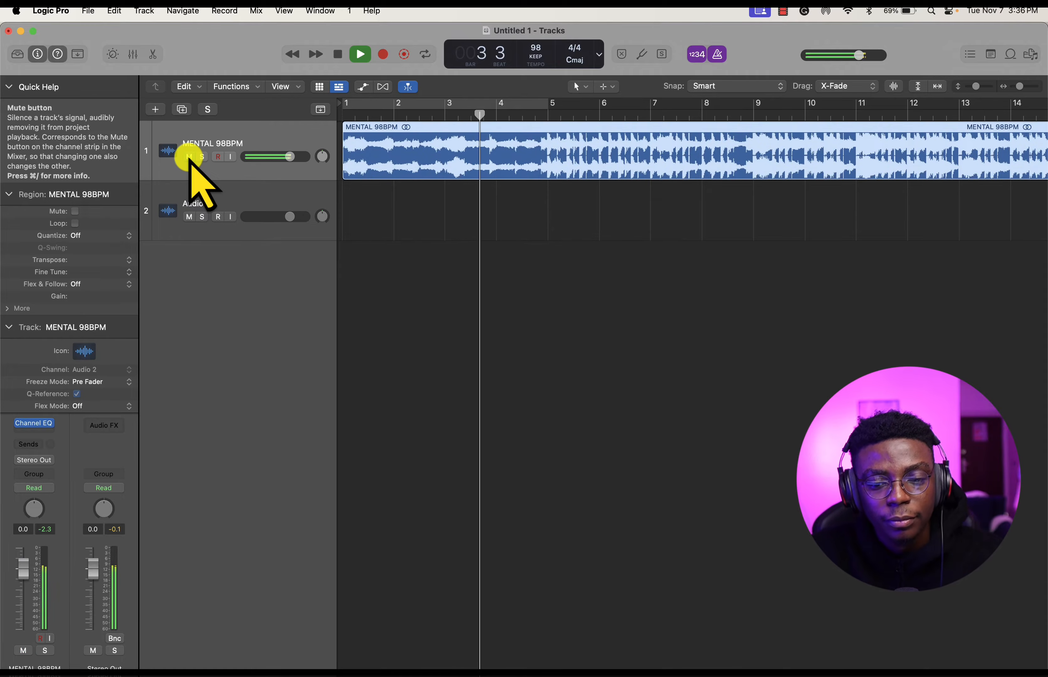
scroll(443, 189, "down", 5)
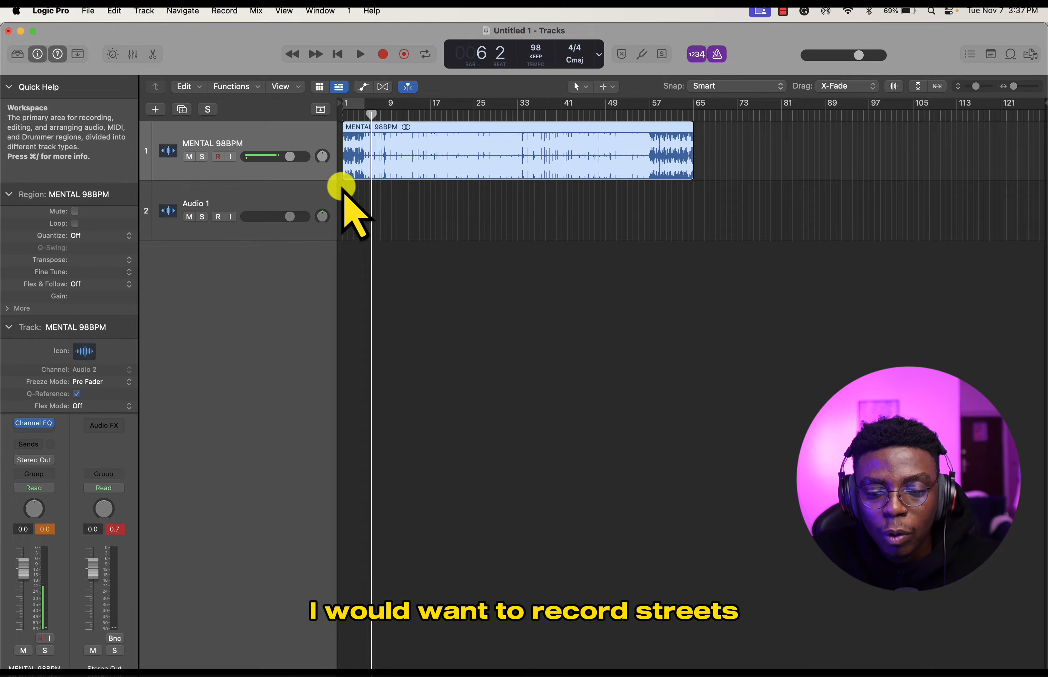
- Arm the Audio 1 track and record a vocal take from bar 1 to about bar 6
left_click(318, 193)
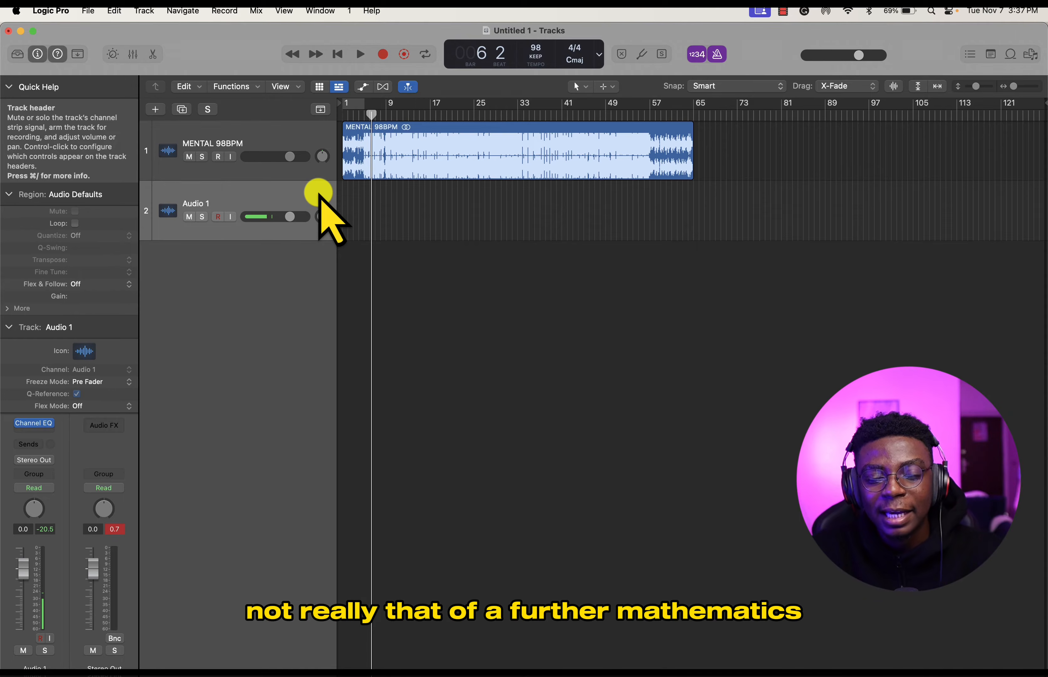
left_click_drag(370, 113, 339, 114)
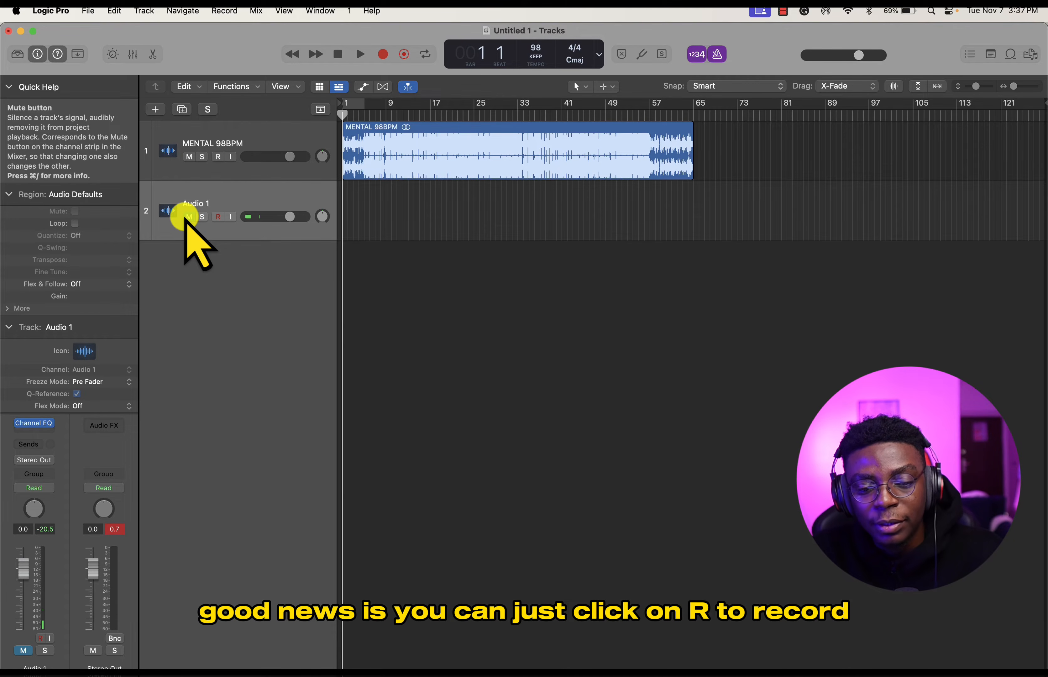
left_click(218, 217)
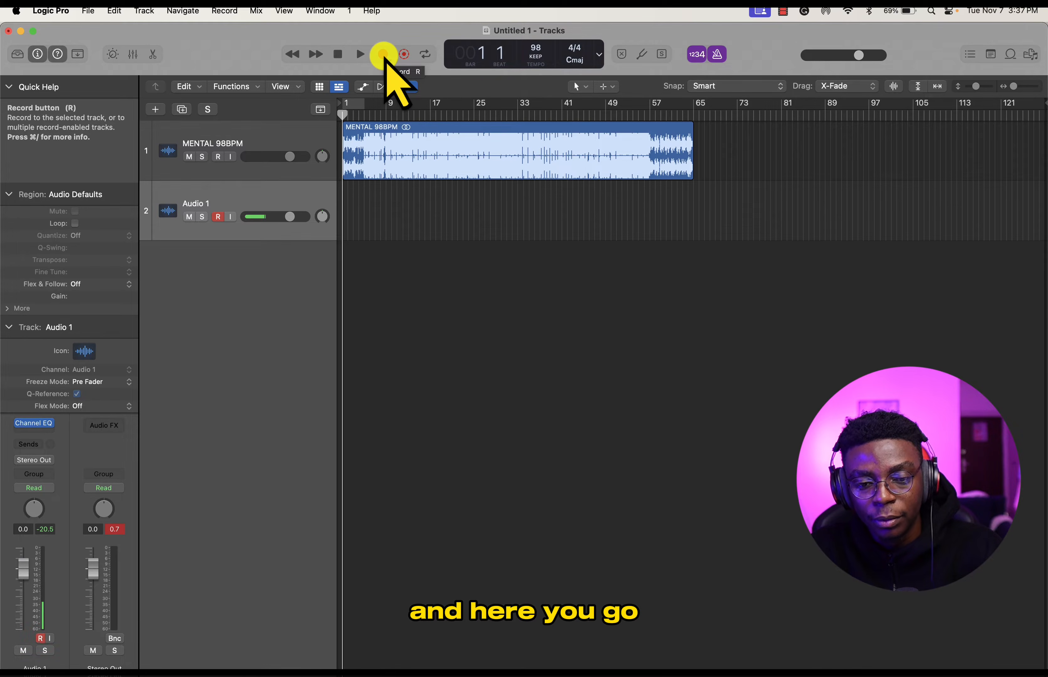
left_click(384, 55)
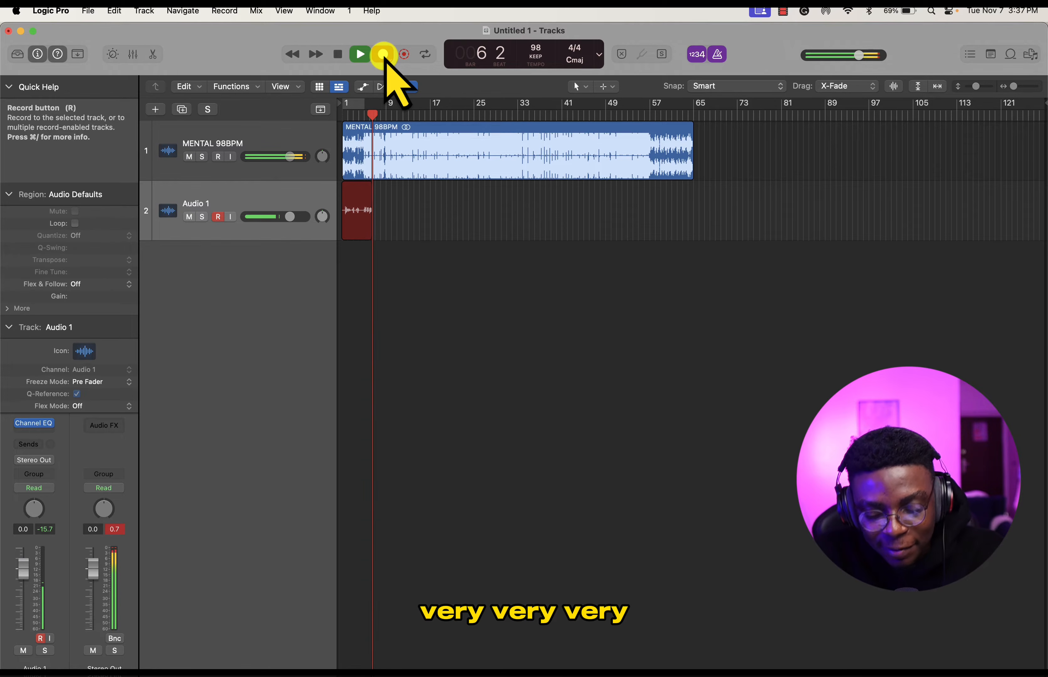
key("space")
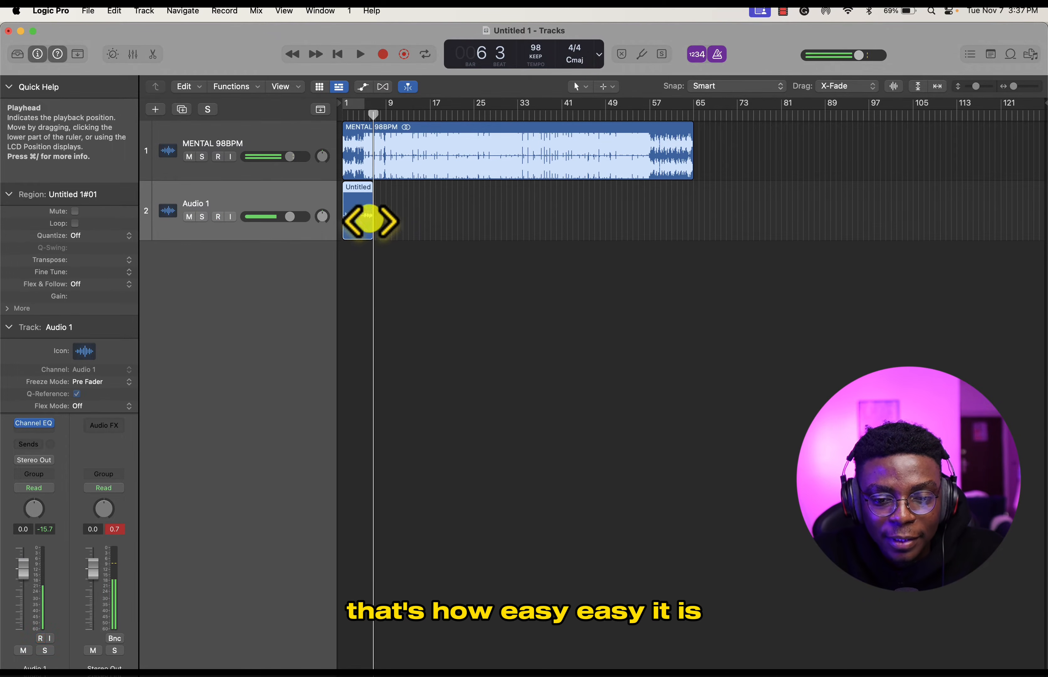
- Magnify the recorded vocal region and increase the height of both tracks to examine the waveforms
key("super+Right")
key("super+Right")
key("super+Right")
key("super+Right")
key("super+Right")
scroll(364, 212, "left", 5)
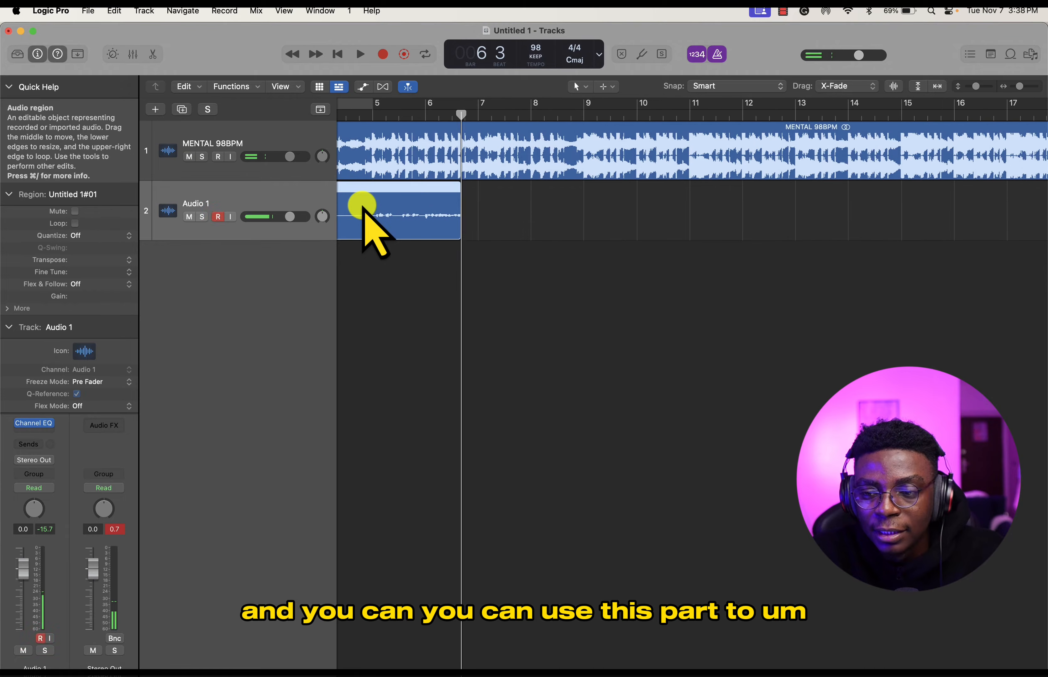
mouse_move(988, 89)
left_mouse_down()
mouse_move(973, 87)
mouse_move(1023, 85)
mouse_move(969, 86)
mouse_move(978, 85)
left_mouse_up()
scroll(561, 278, "left", 10)
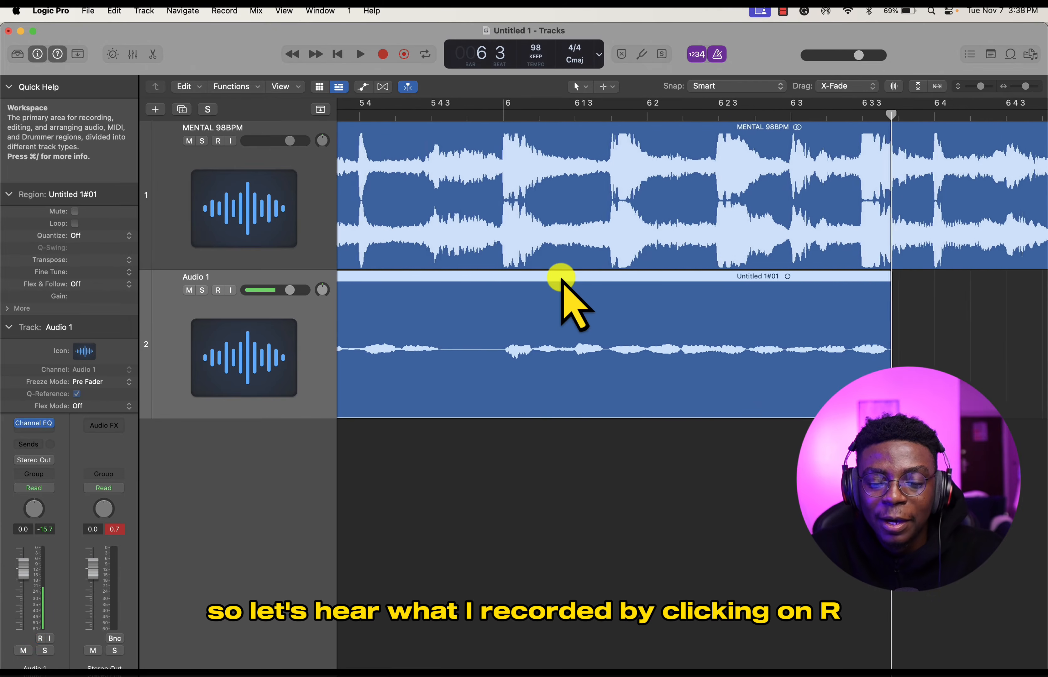
- Play back the recorded vocal together with the beat from bar 1 beat 3 to check their balance
scroll(561, 278, "down", 10)
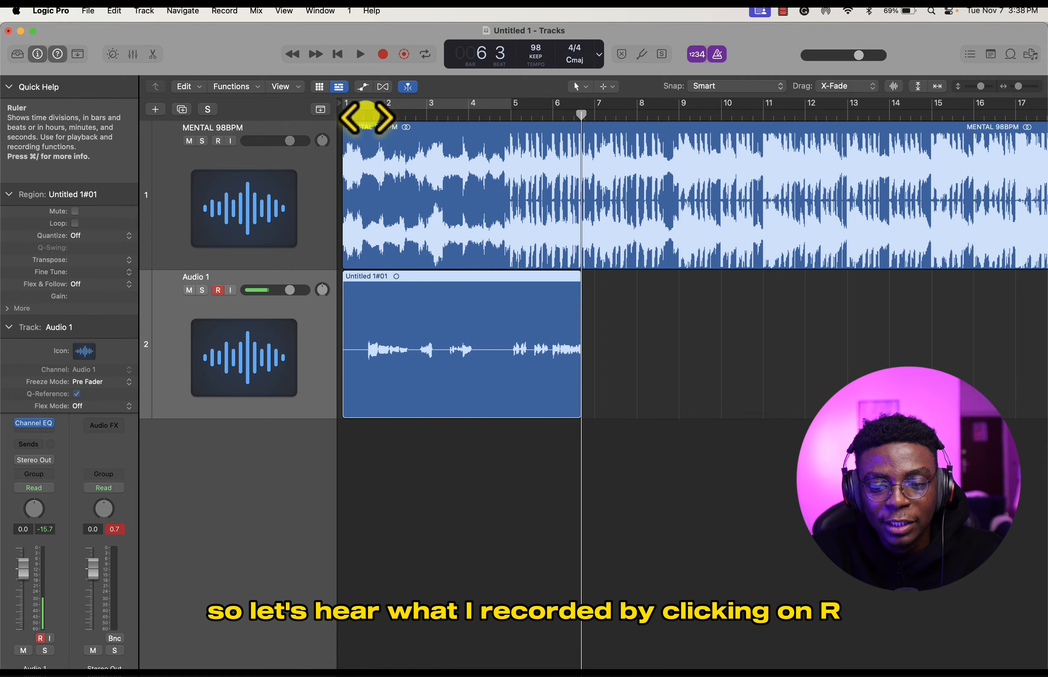
left_click(365, 113)
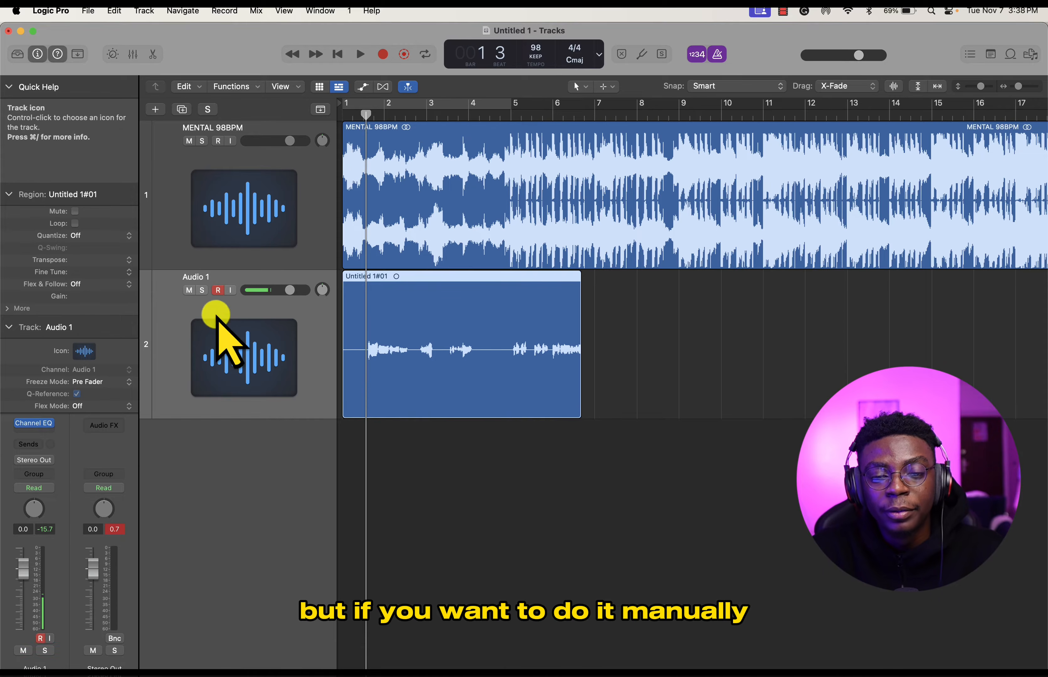
left_click(385, 57)
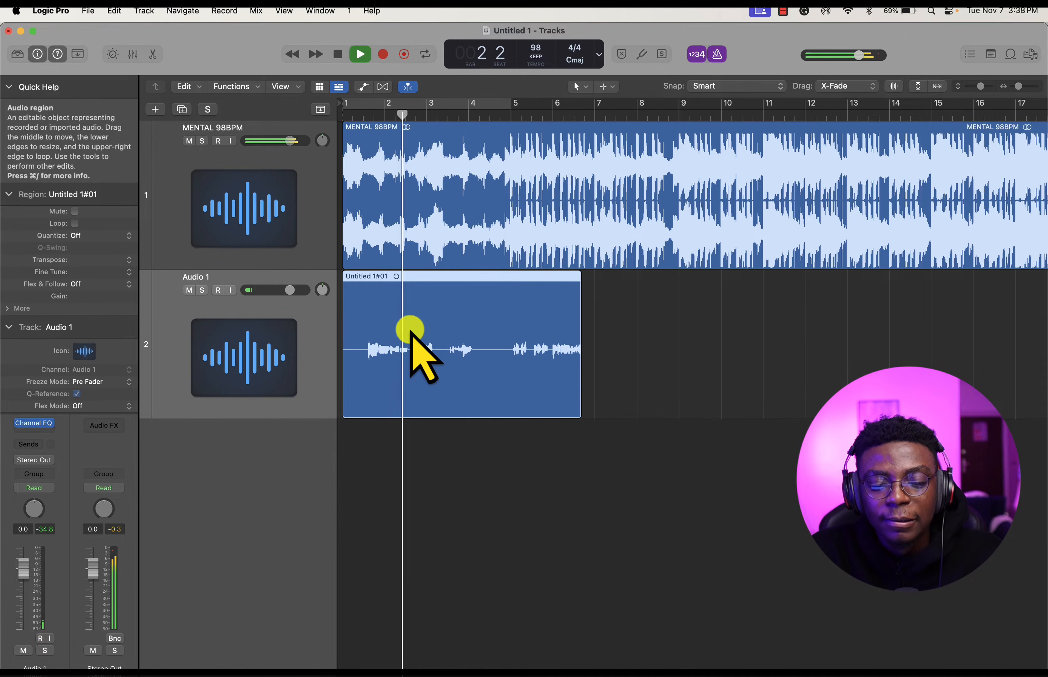
scroll(436, 355, "down", 5)
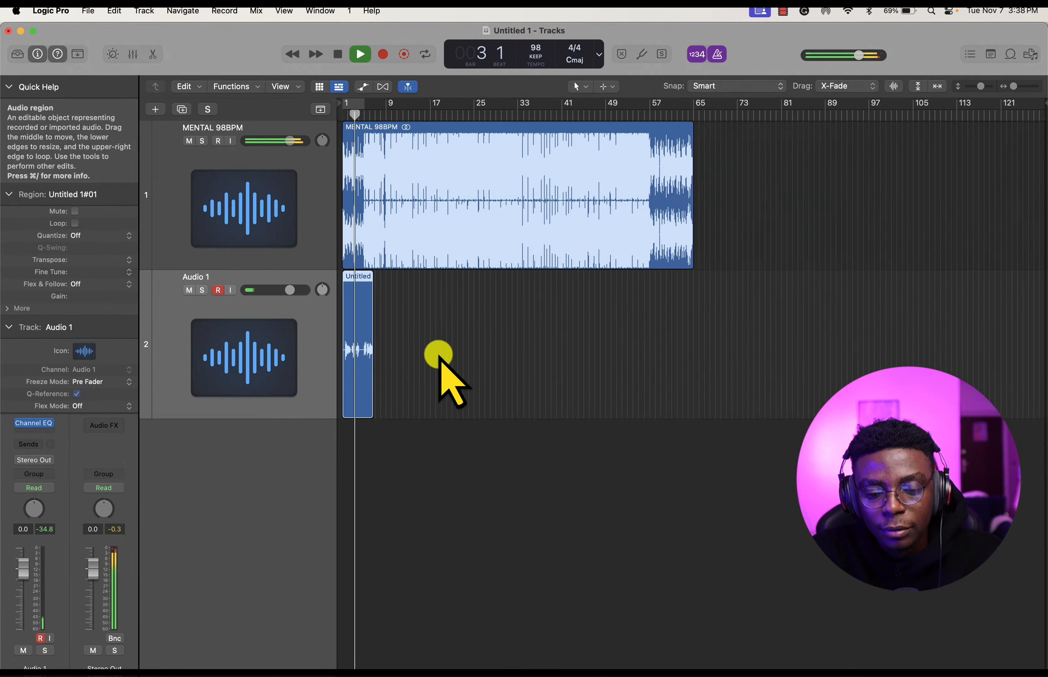
scroll(354, 357, "up", 8)
key("space")
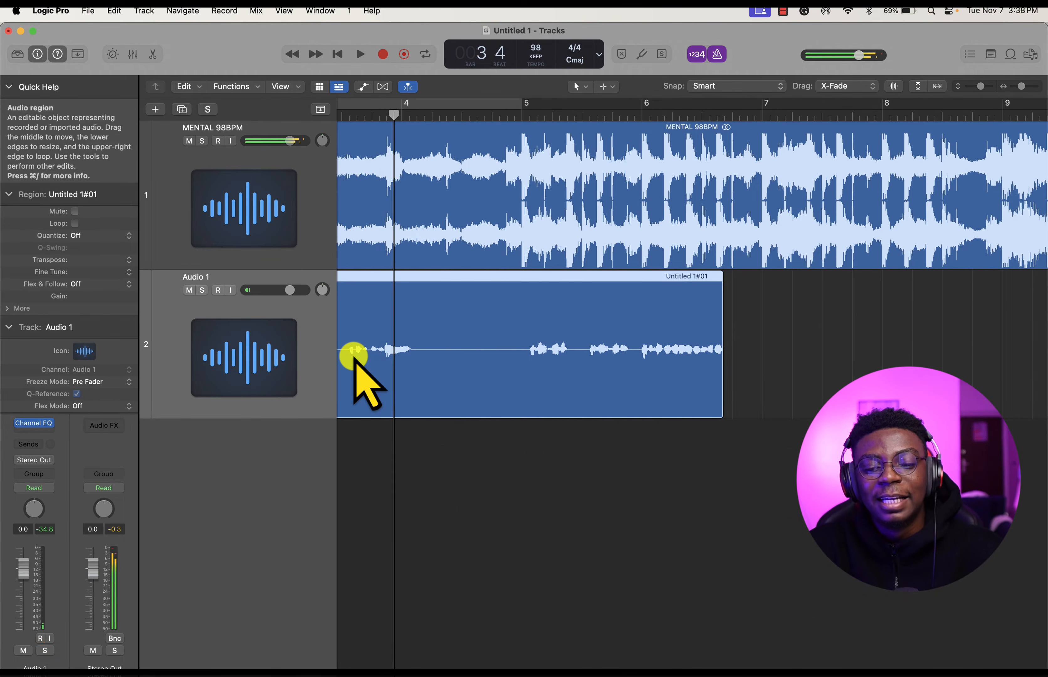
scroll(354, 357, "left", 5)
scroll(354, 357, "down", 5)
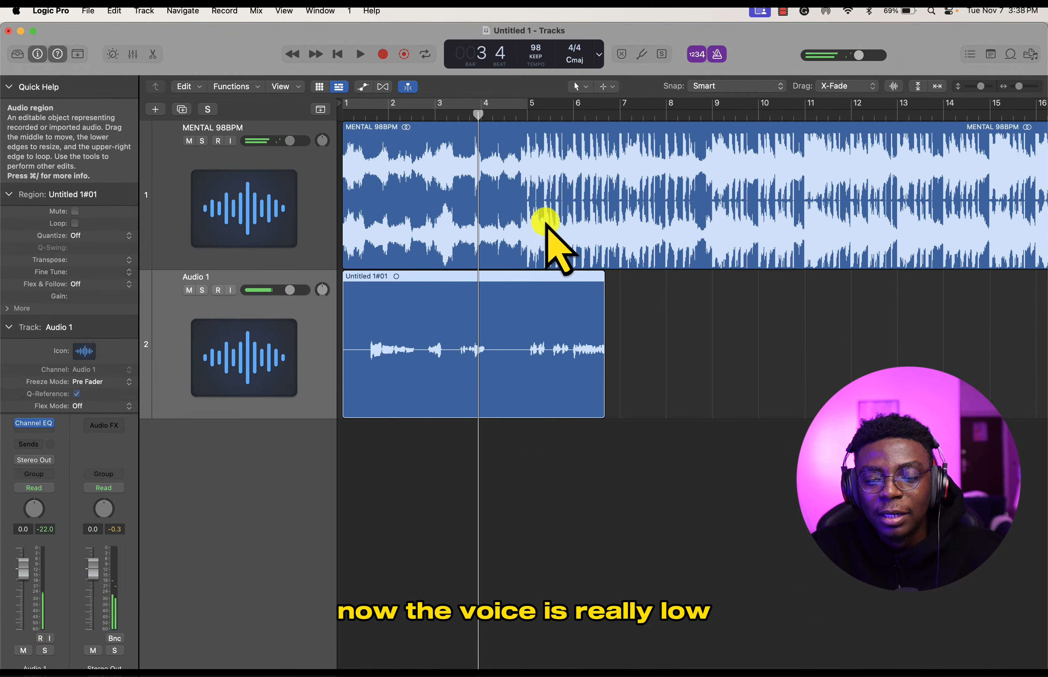
- Lower the MENTAL 98BPM track's volume a little, play the mix from near the start, and reduce it slightly further
left_click(571, 203)
key("super+Left")
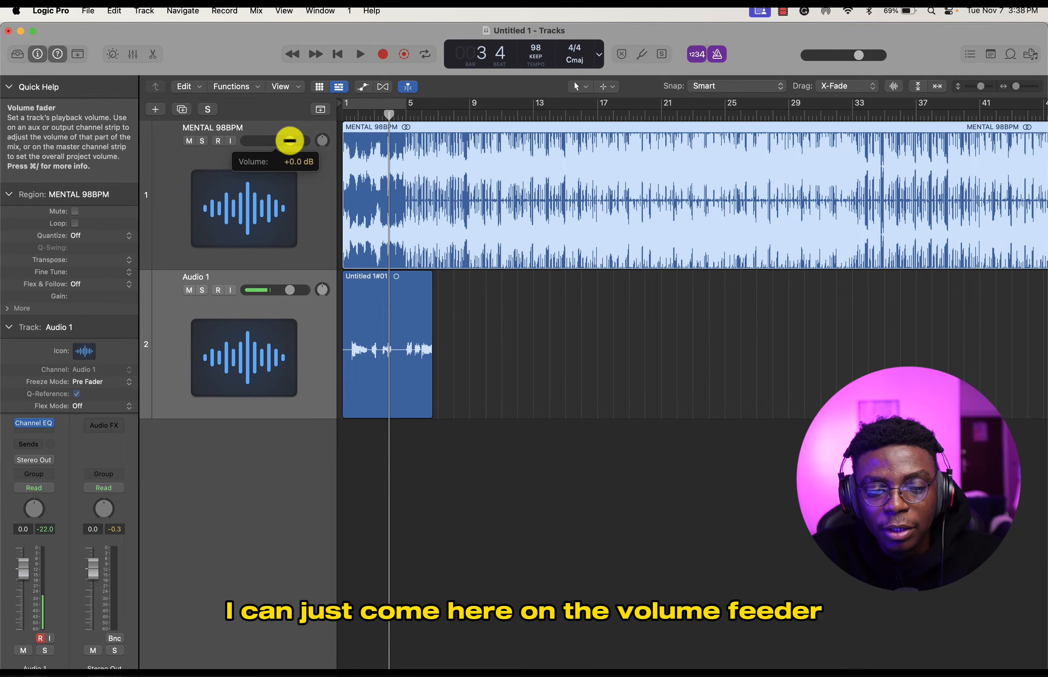
left_click_drag(289, 141, 282, 141)
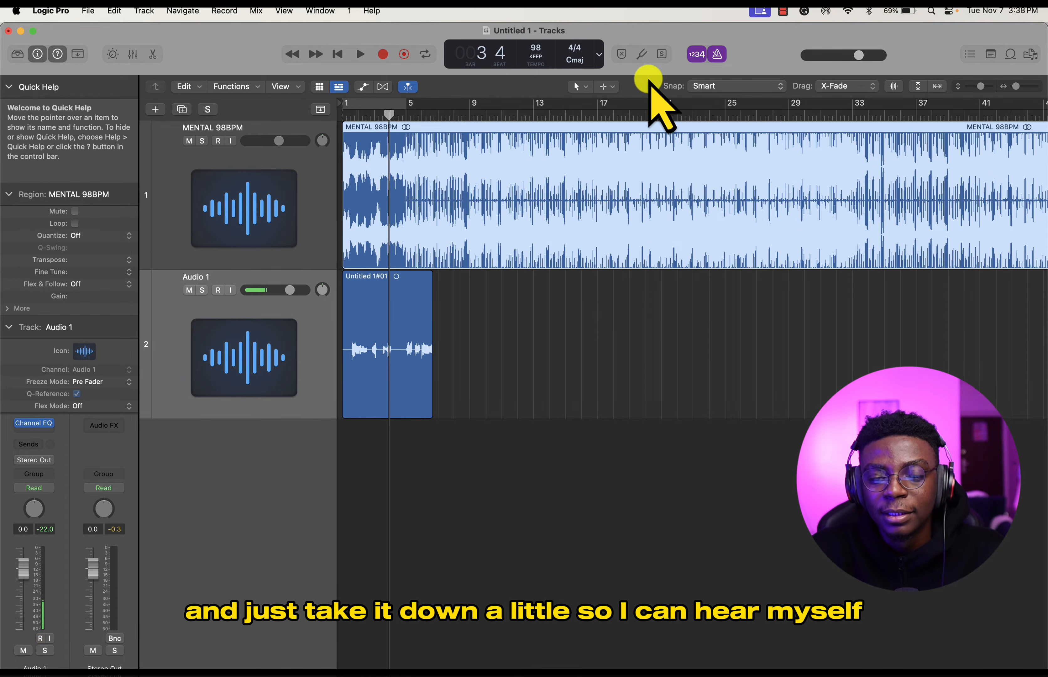
left_click(360, 117)
key("space")
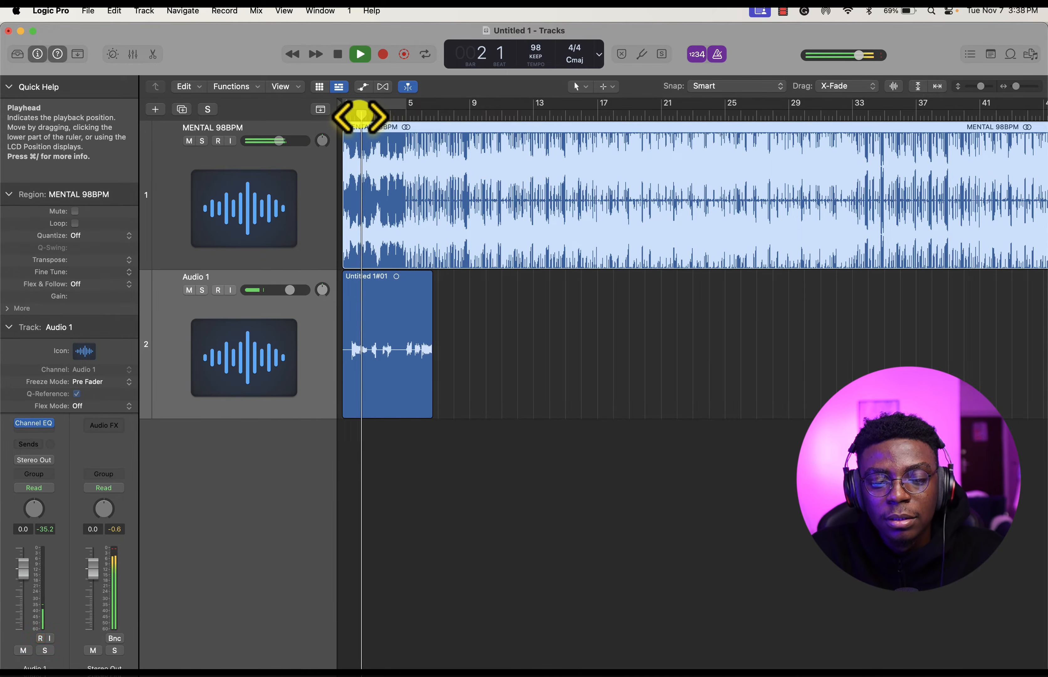
left_click(347, 115)
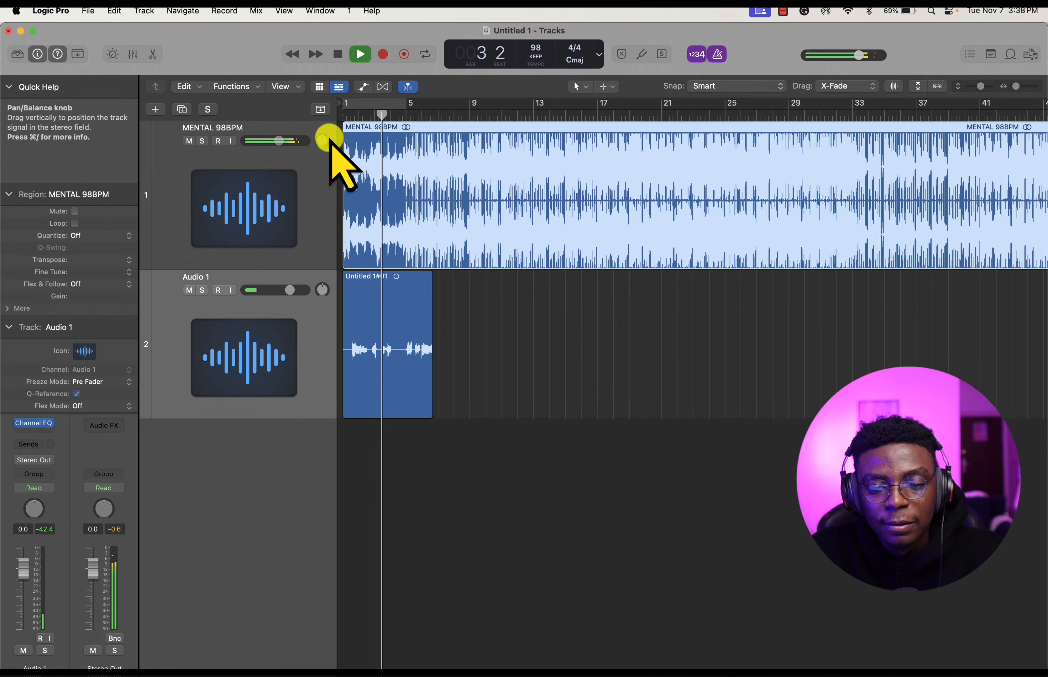
left_click_drag(279, 141, 275, 139)
key("space")
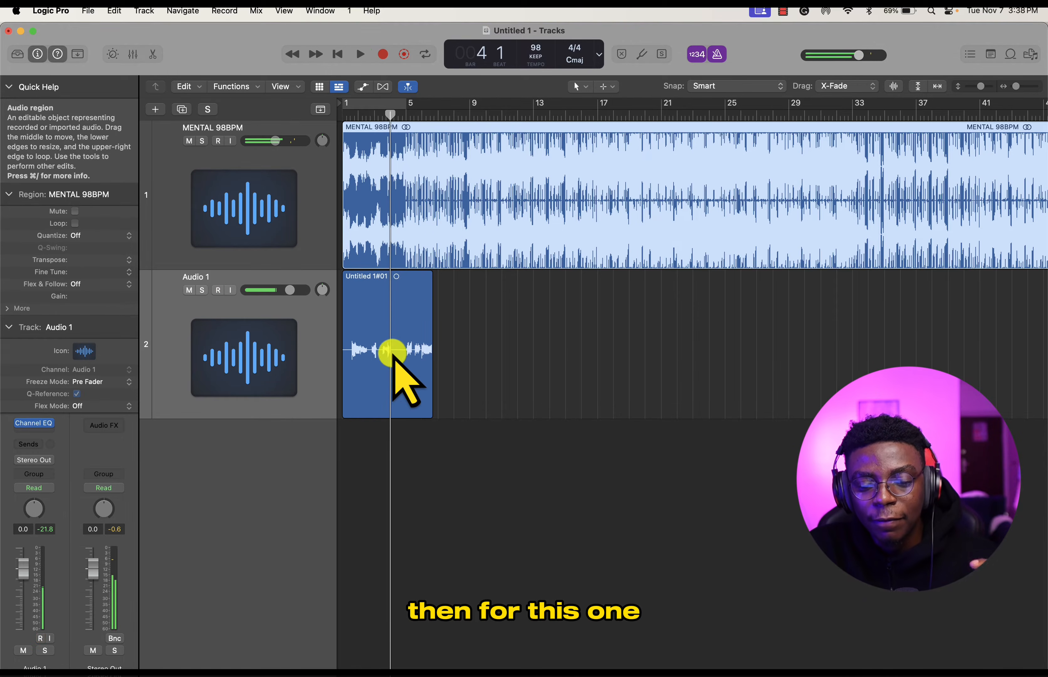
- Raise the gain of the vocal region on Audio 1 to +7.5 dB and play the mix from near the start
left_click(375, 352)
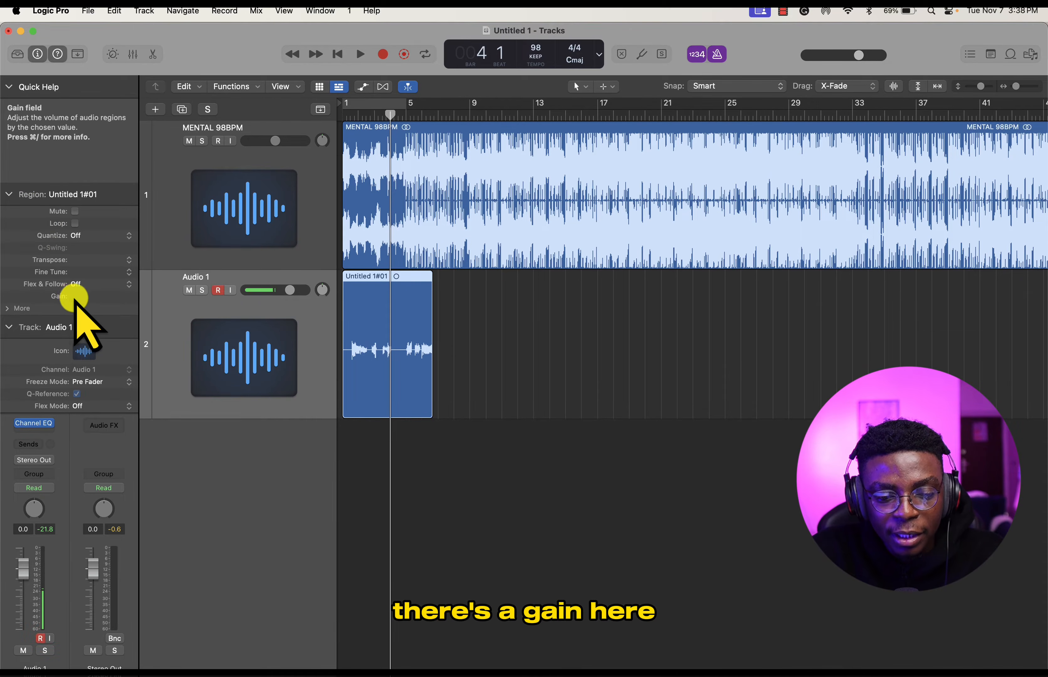
left_click_drag(74, 298, 74, 298)
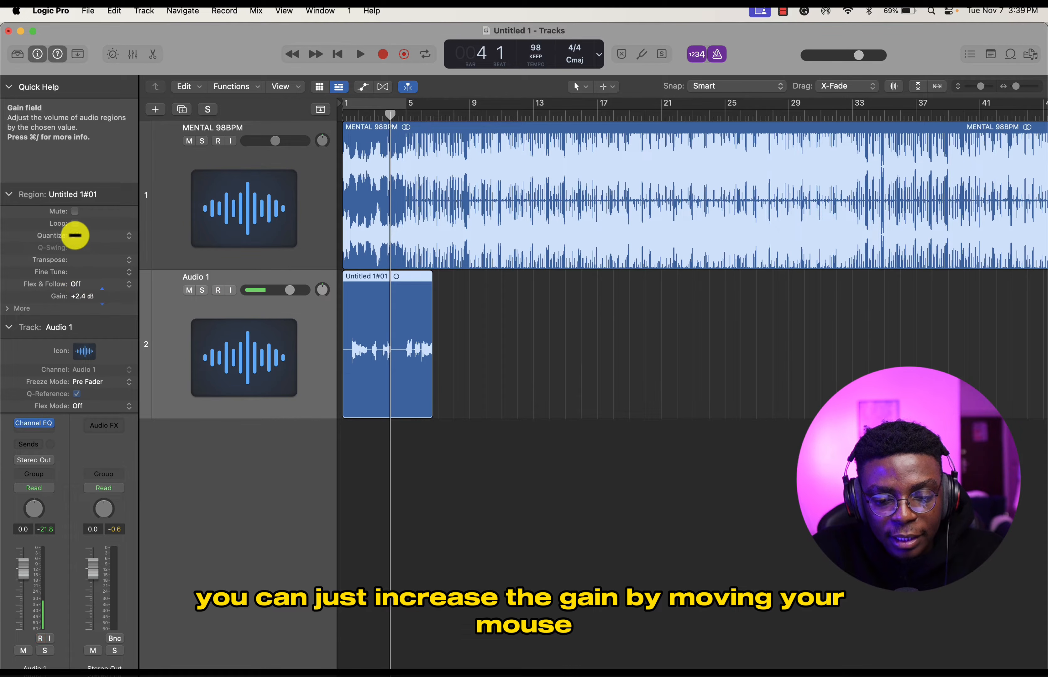
left_click_drag(78, 208, 83, 183)
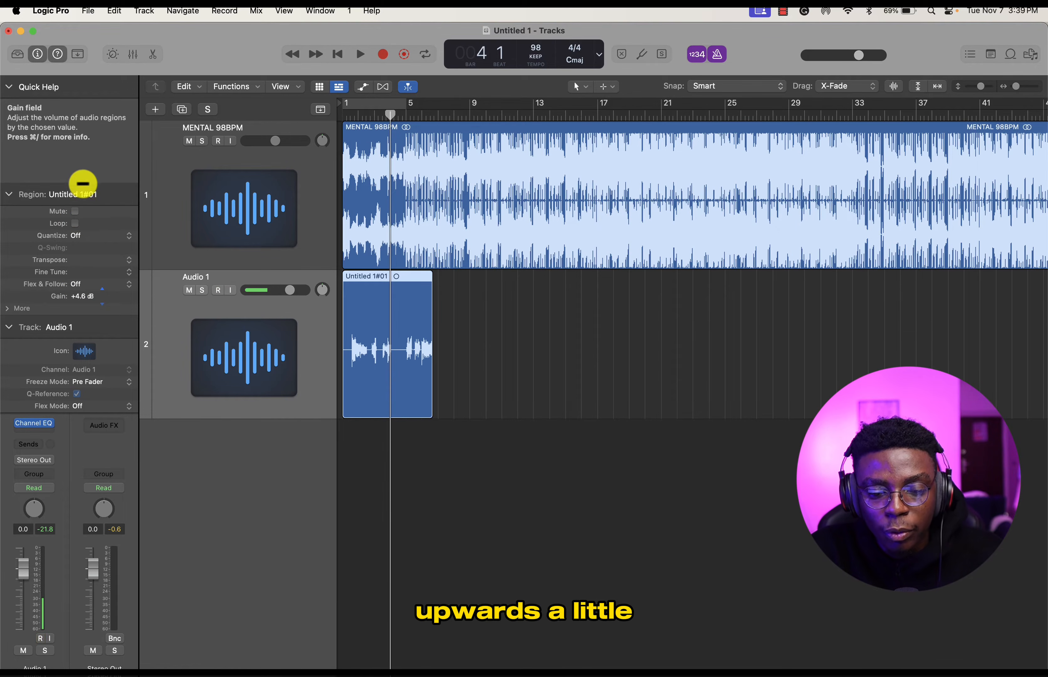
left_click_drag(75, 131, 76, 138)
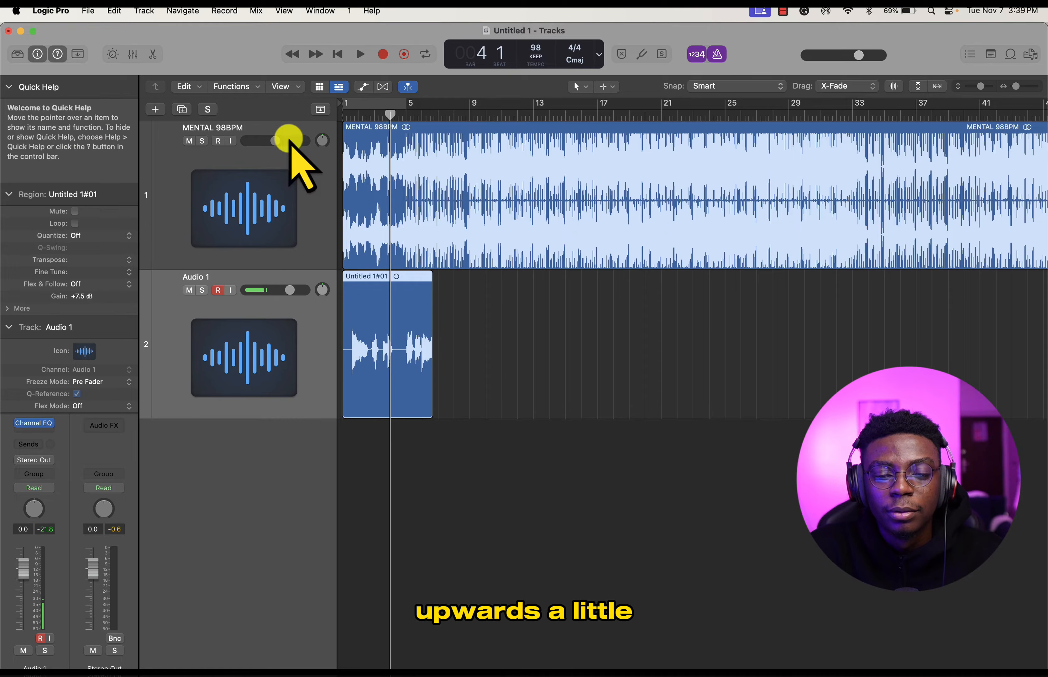
double_click(350, 116)
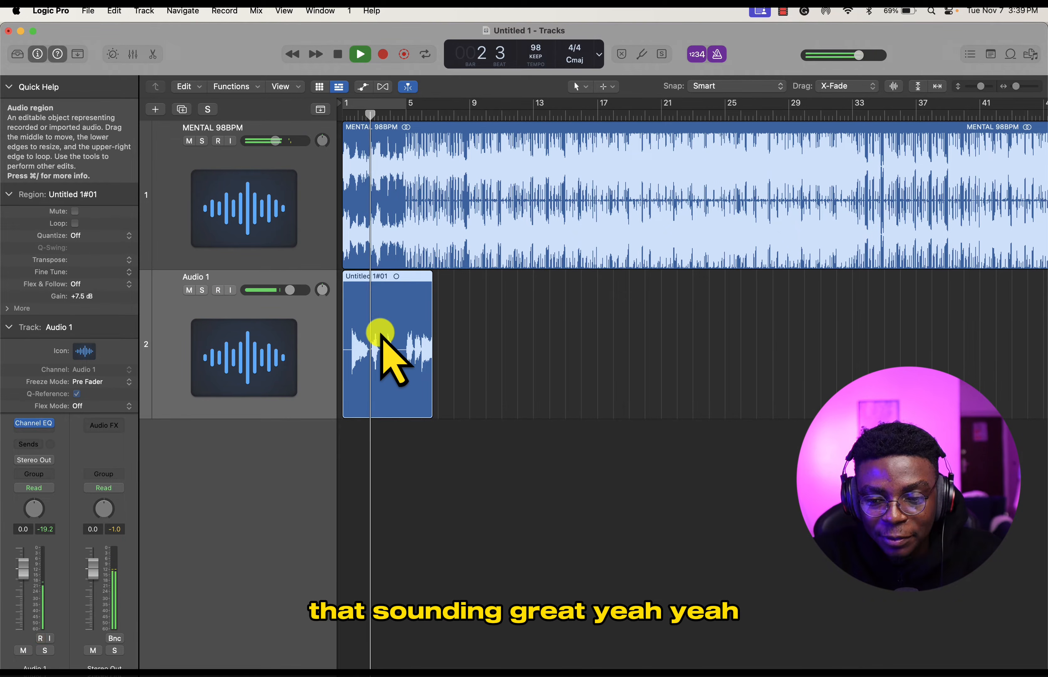
scroll(383, 347, "right", 1)
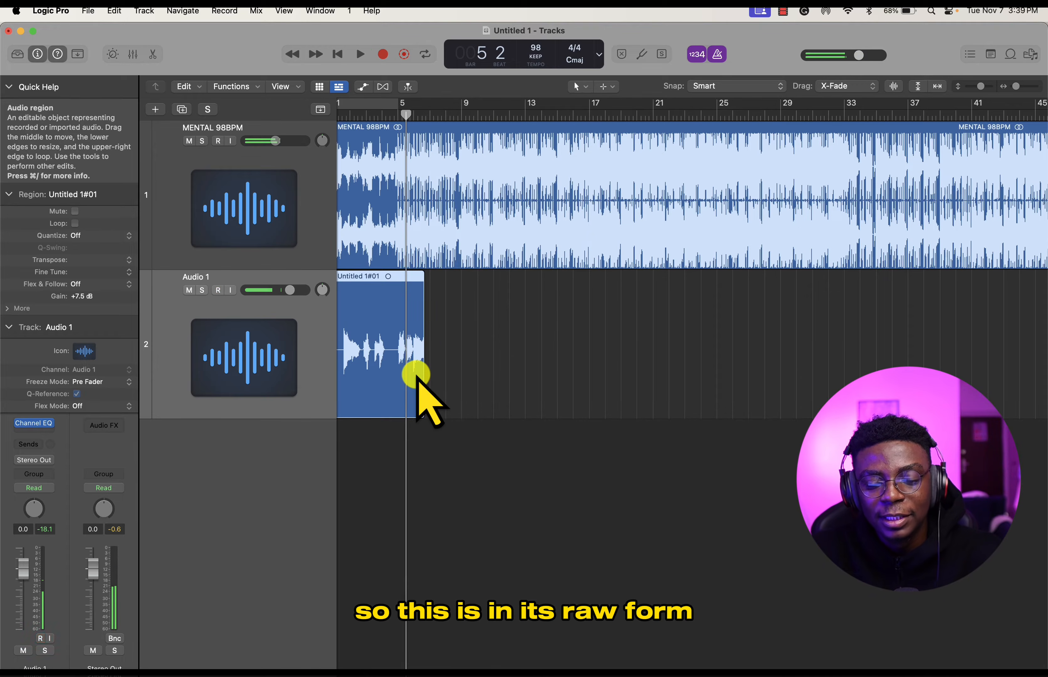
- Return the playhead to bar 1 and collapse the Audio 1 track's settings to reveal more of its channel strip
left_click(459, 449)
scroll(459, 451, "left", 1)
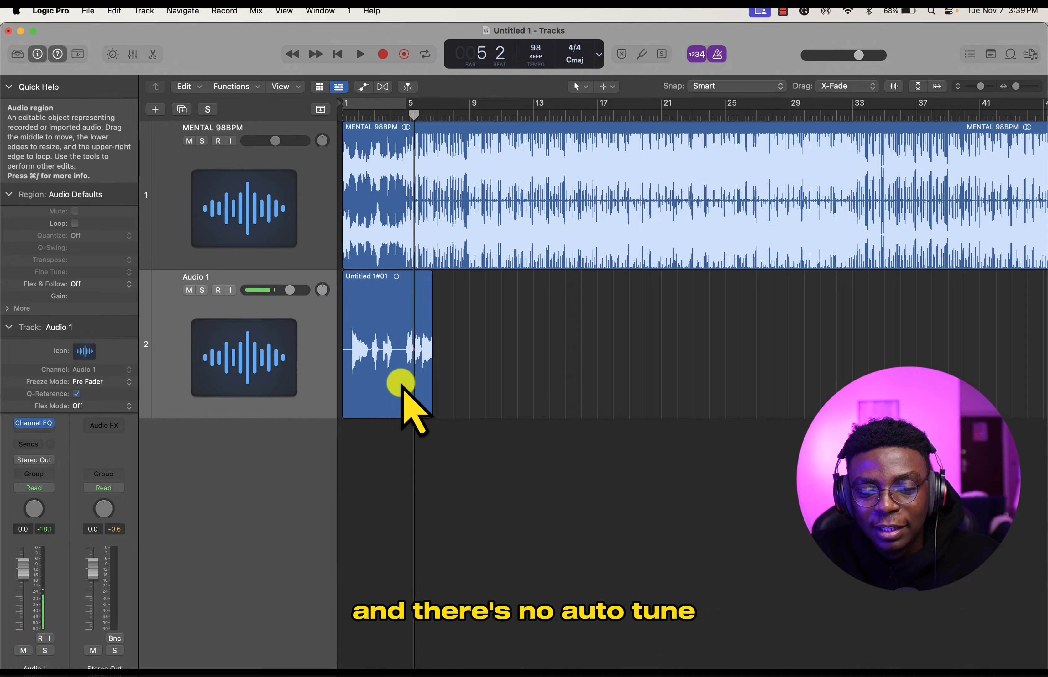
left_click(359, 115)
left_click(345, 118)
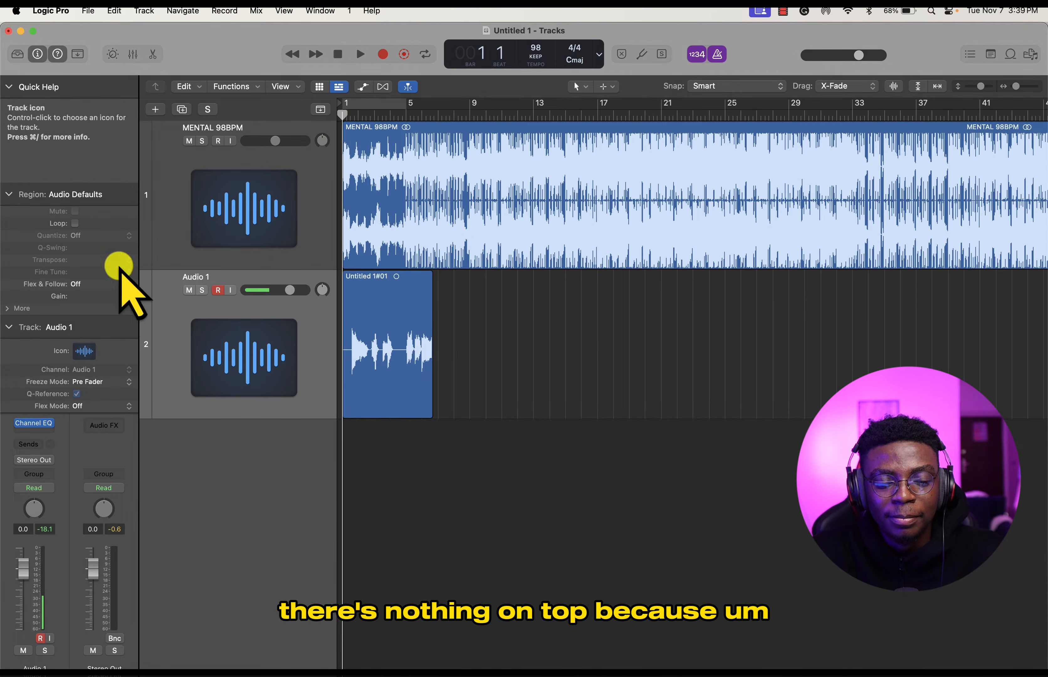
left_click(8, 327)
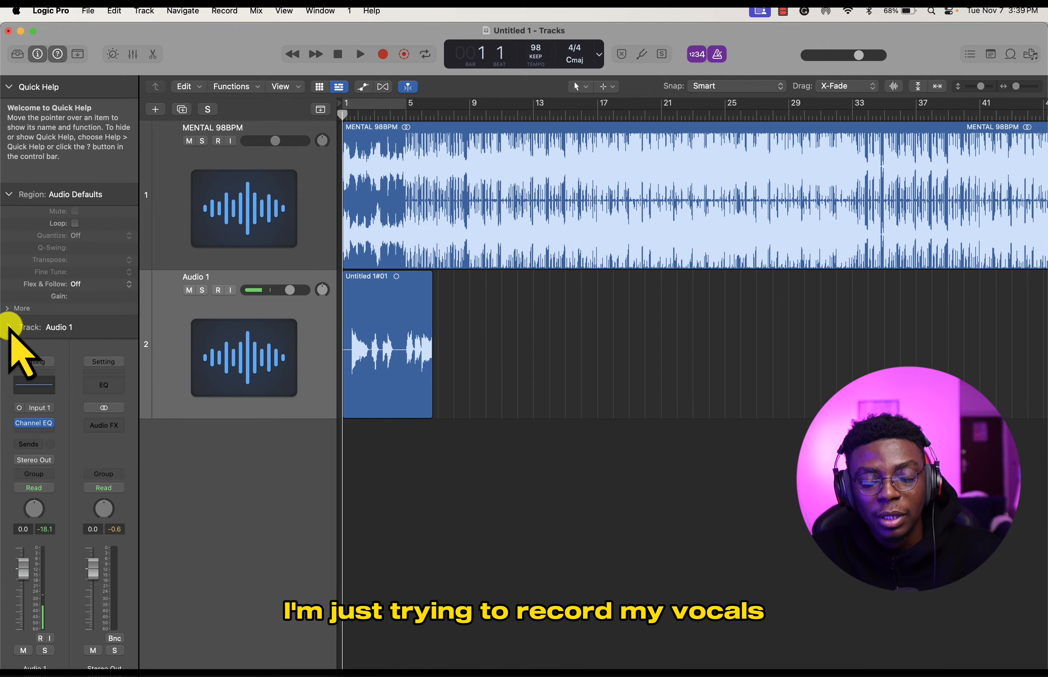
key("ctrl+r")
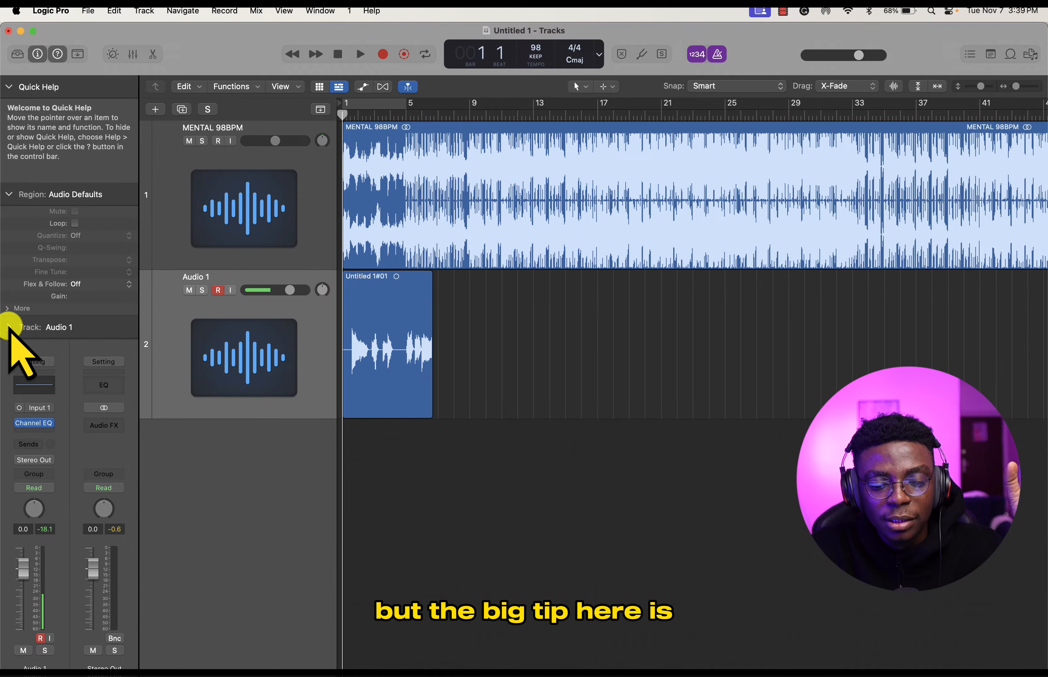
key("ctrl+r")
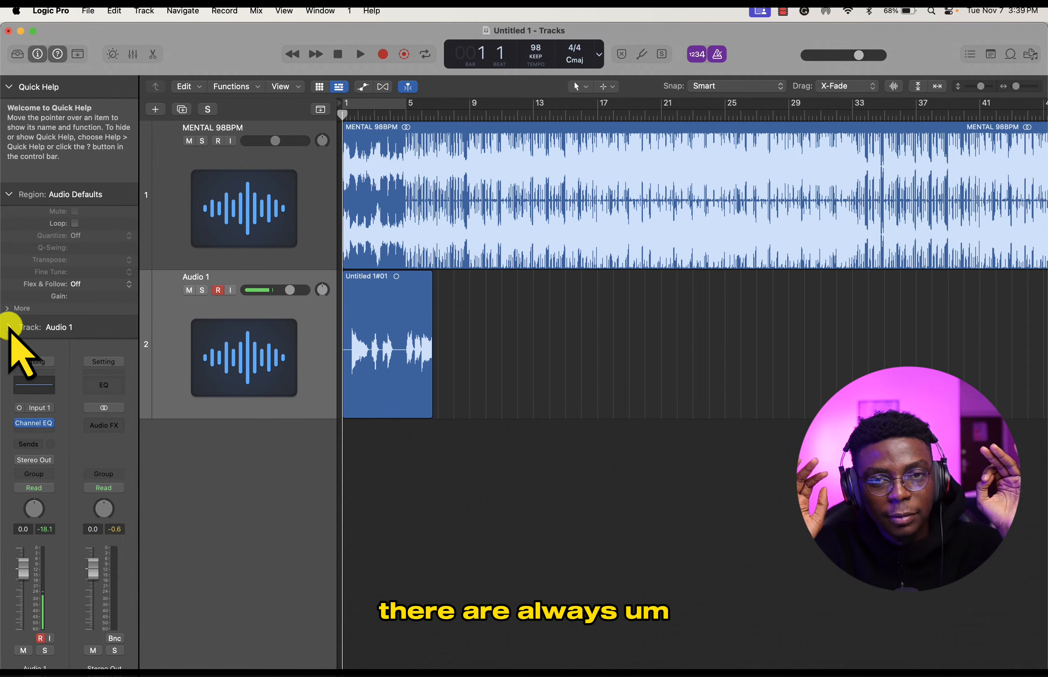
- Mute the recorded vocal region on Audio 1 using the Mute tool
key("ctrl+r")
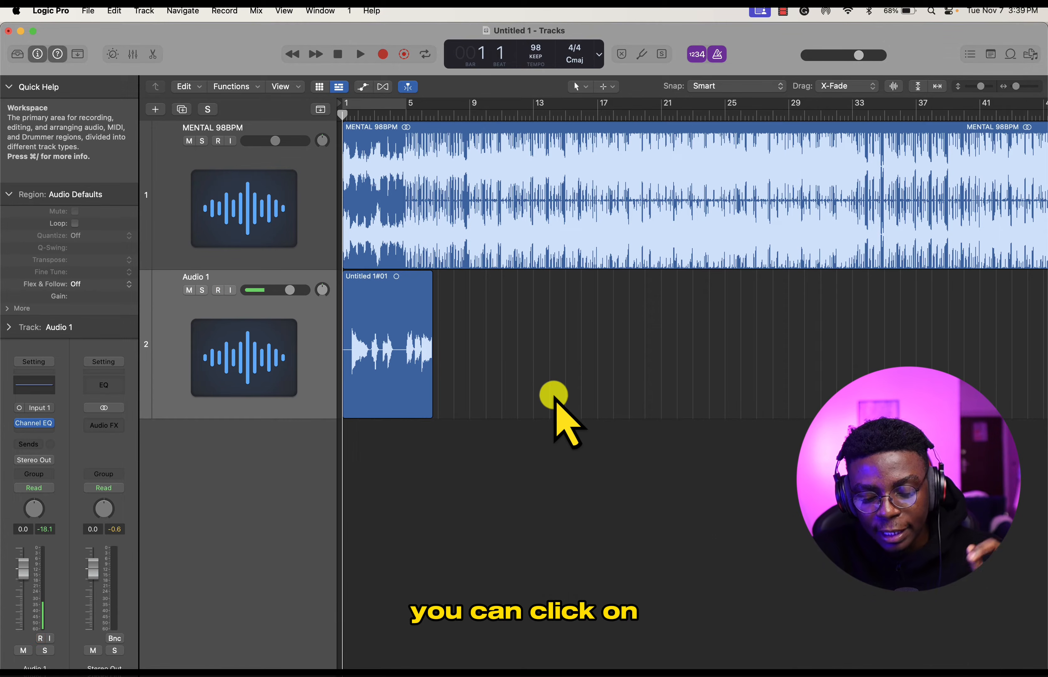
key("t")
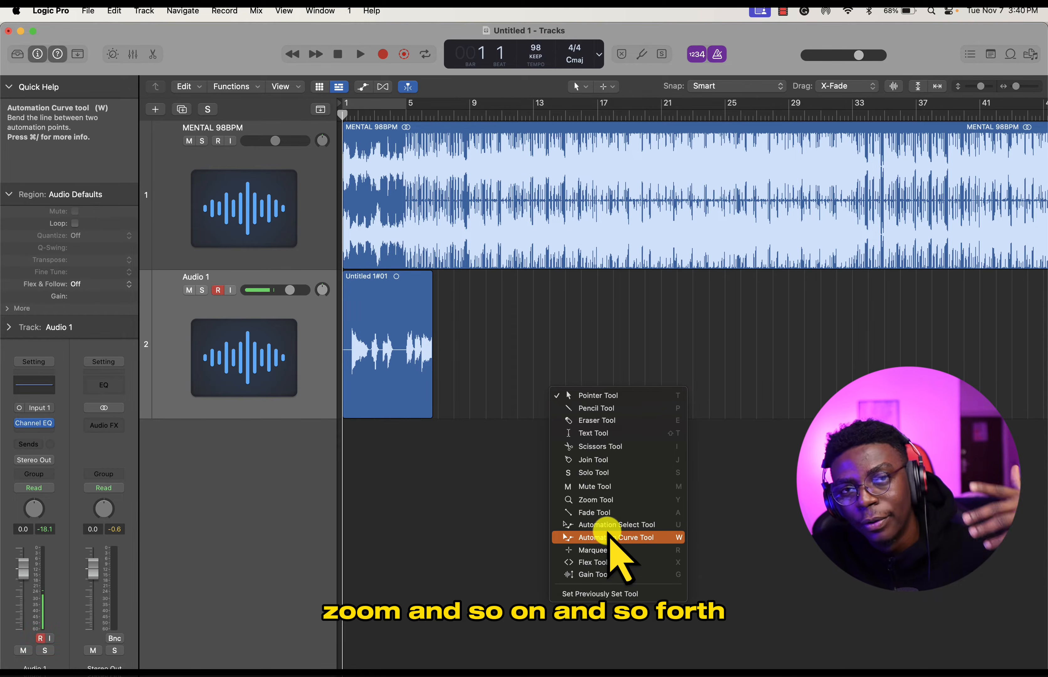
left_click(607, 490)
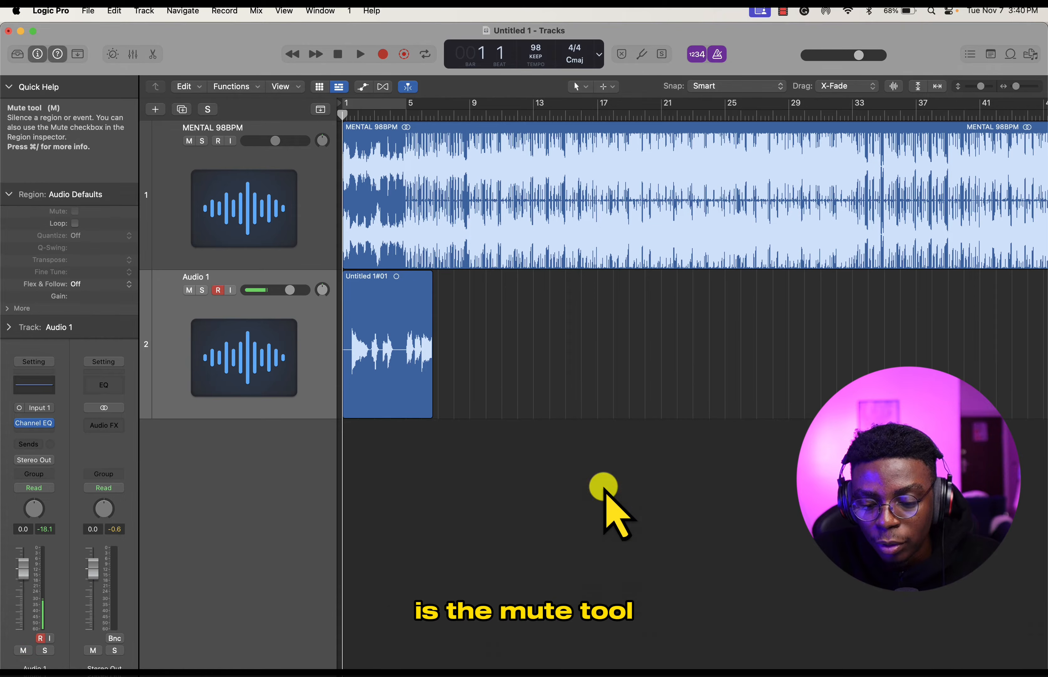
left_click(387, 365)
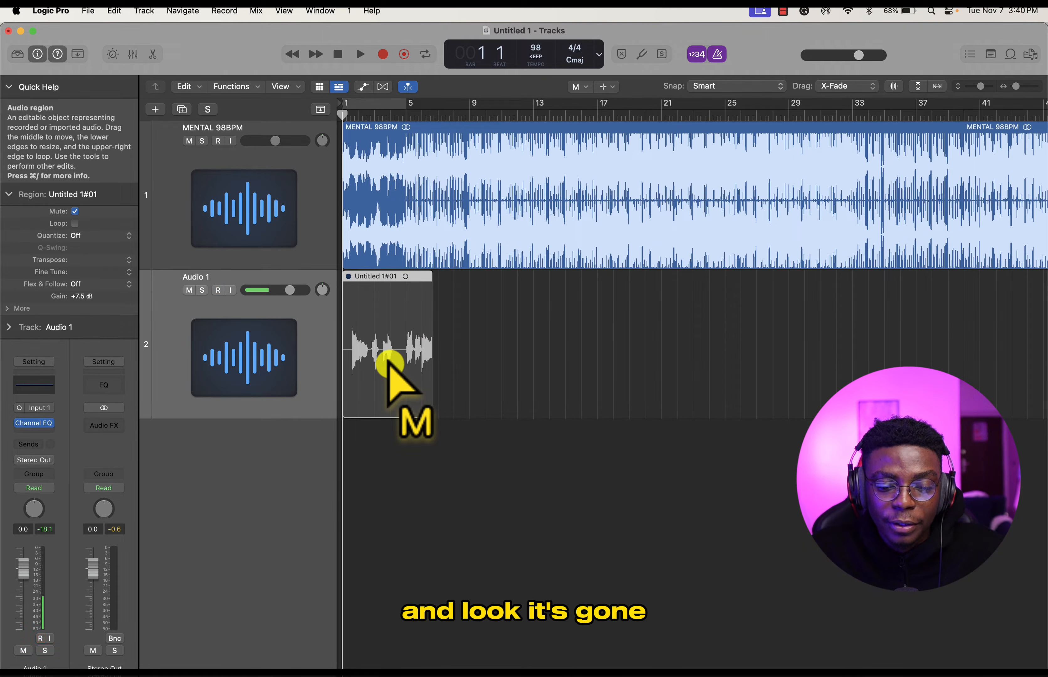
- Restore the Pointer tool, move the muted vocal region onto a new audio track below, and select the emptied Audio 1 track
key("z")
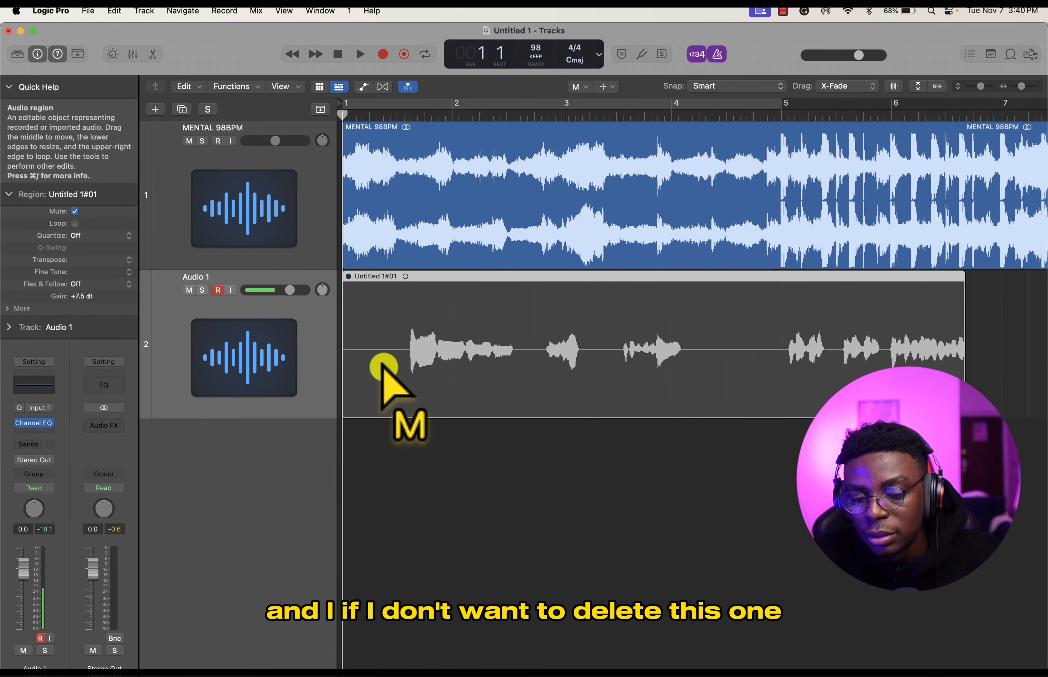
key("t")
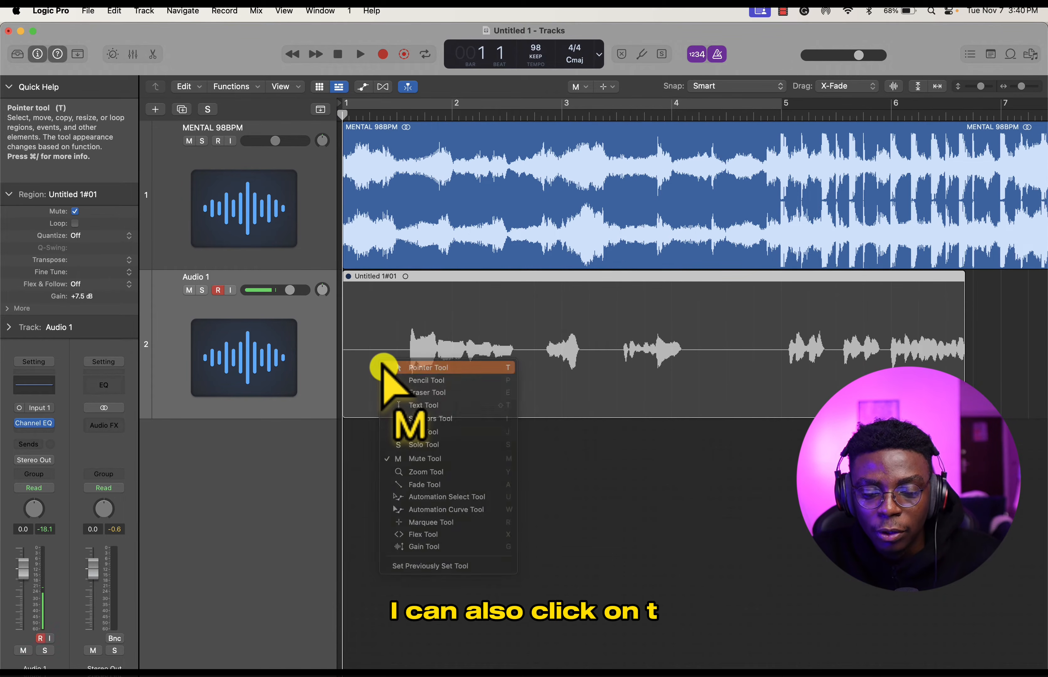
key("t")
key("t")
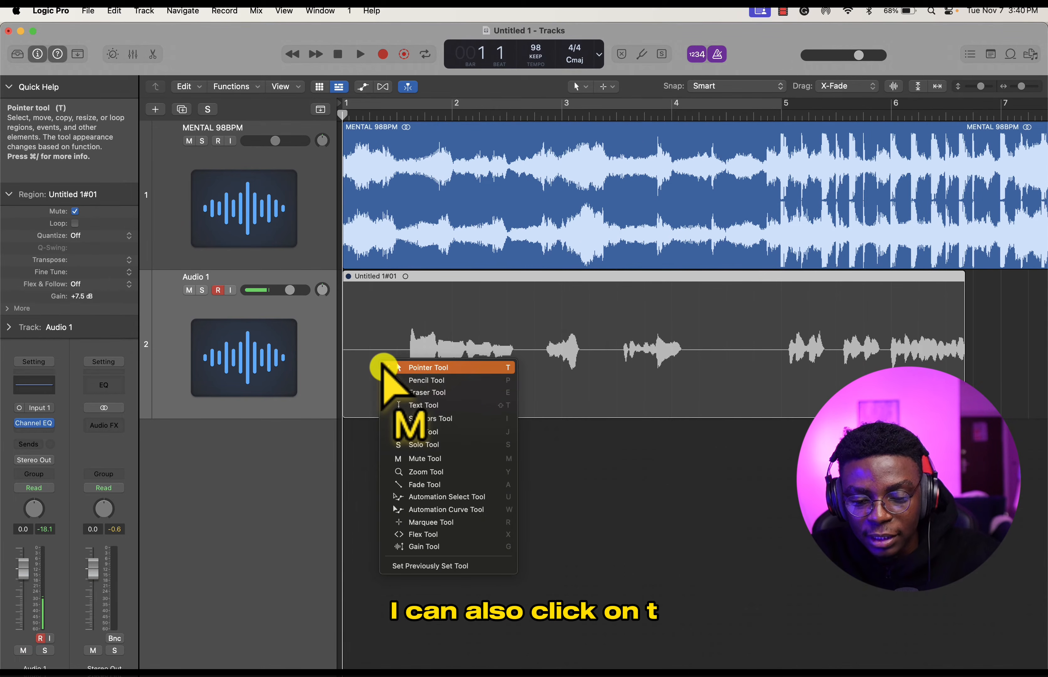
left_click(416, 364)
left_click_drag(411, 356, 409, 444)
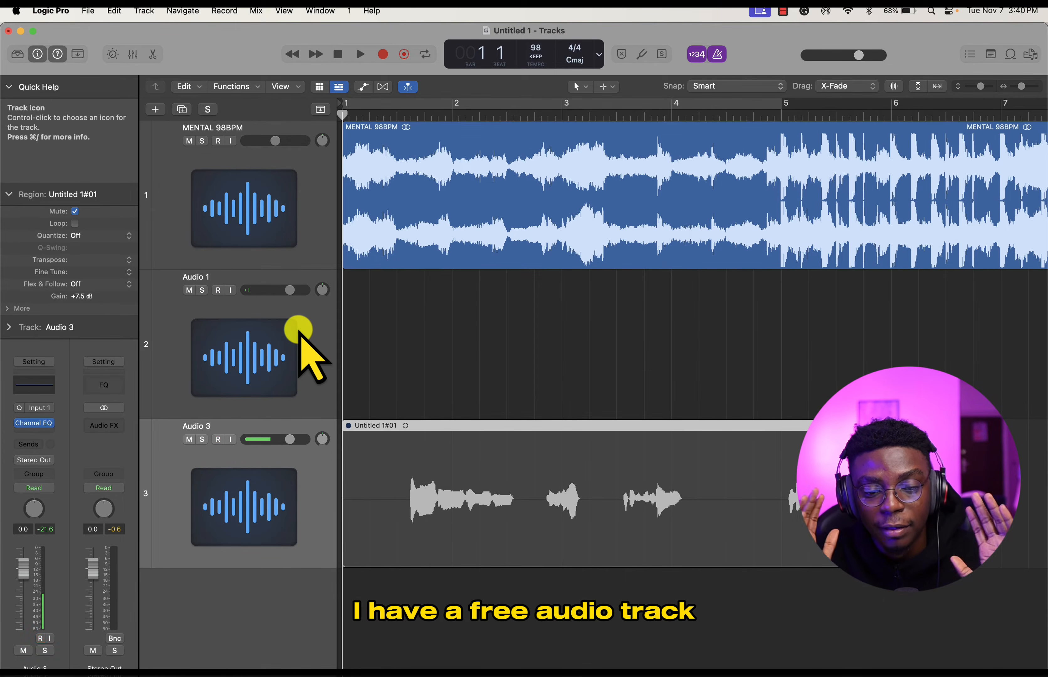
left_click(313, 340)
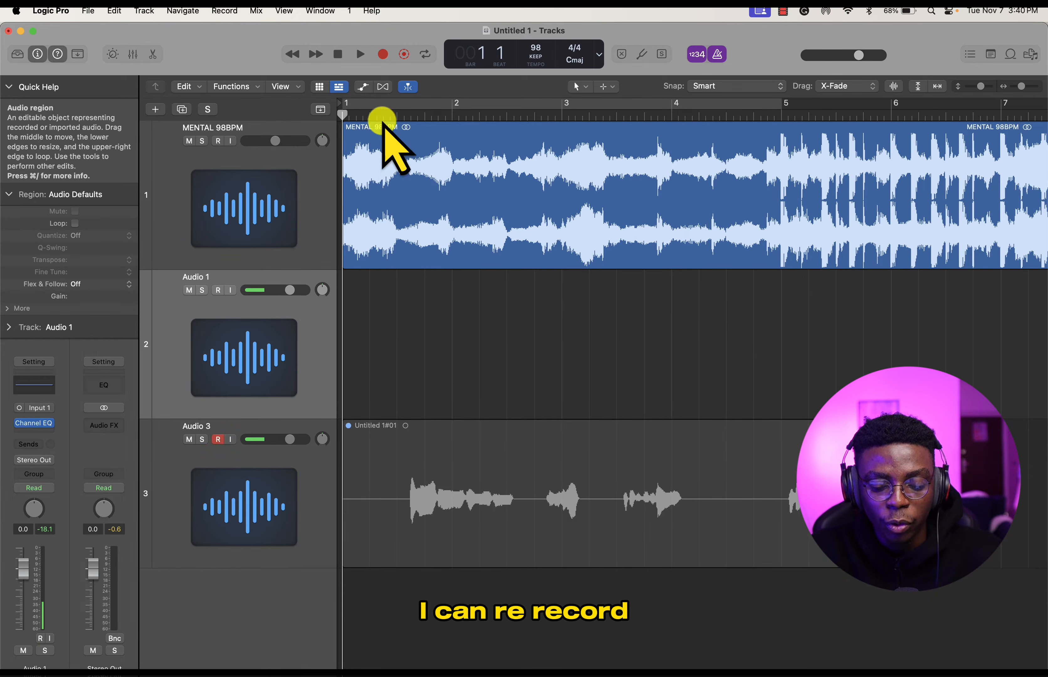
key("r")
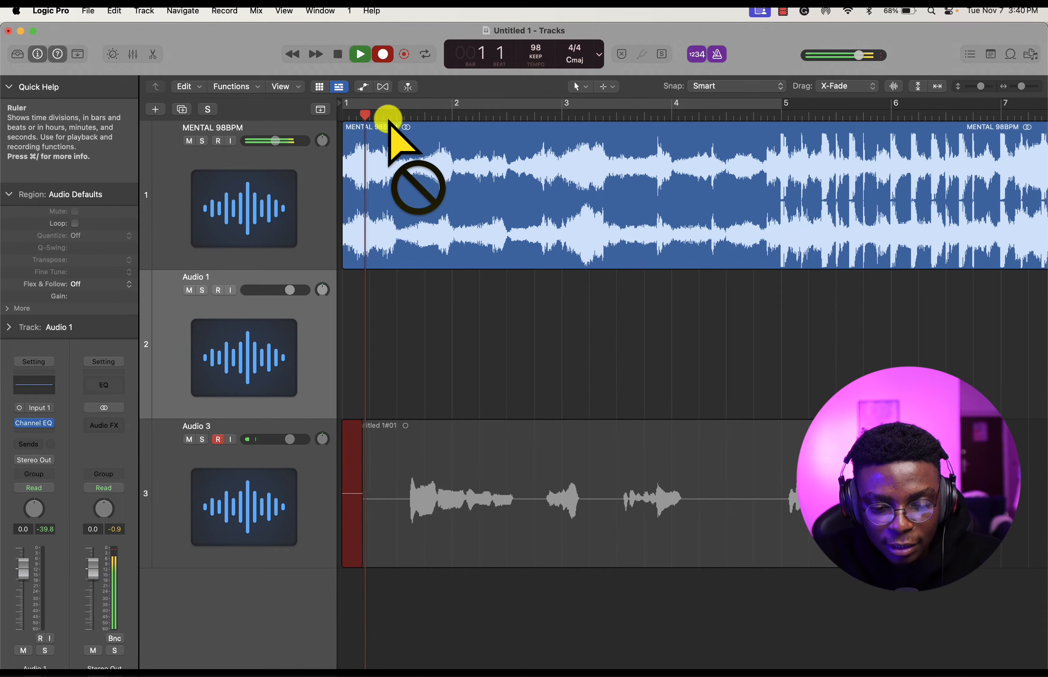
key("space")
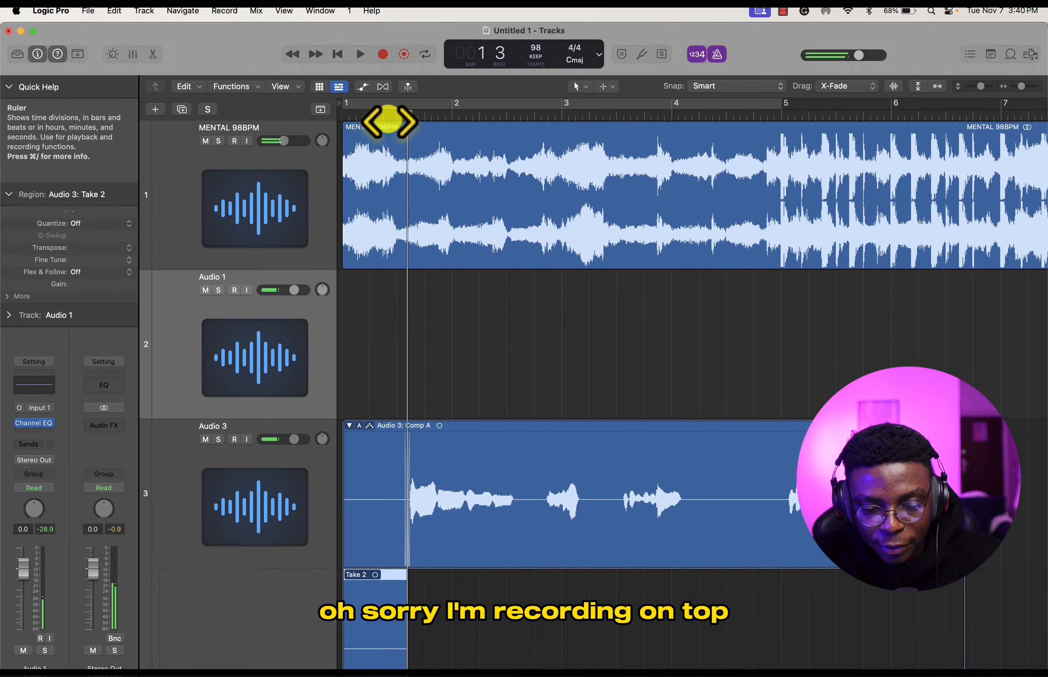
key("super+z")
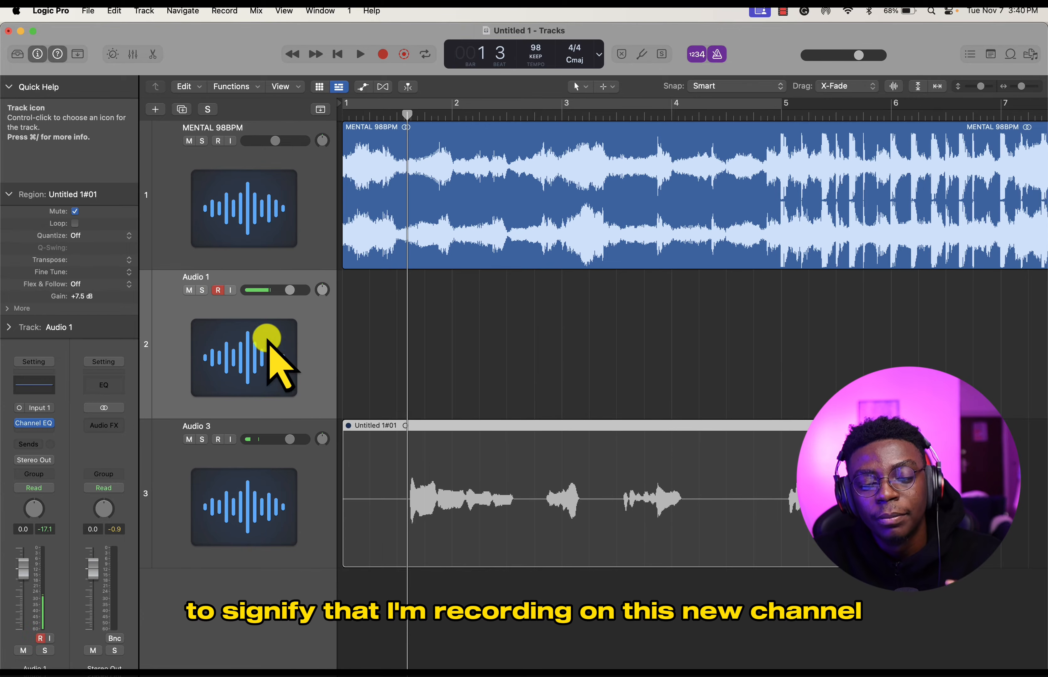
- Record a new vocal take on Audio 1 from bar 1 to about bar 7
left_click_drag(363, 117, 326, 115)
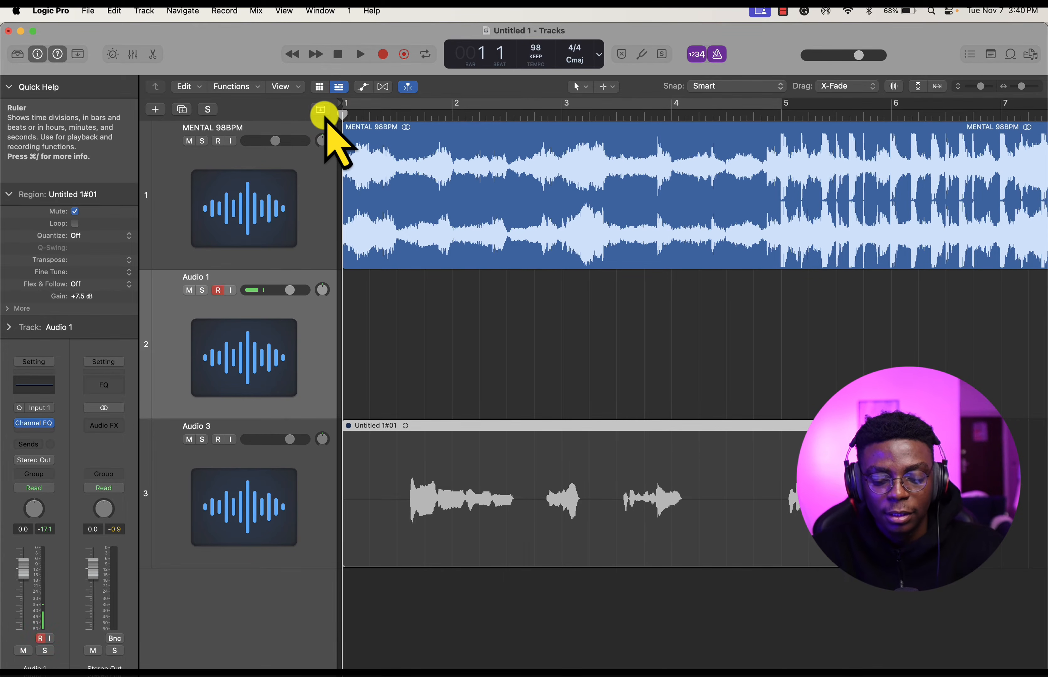
key("r")
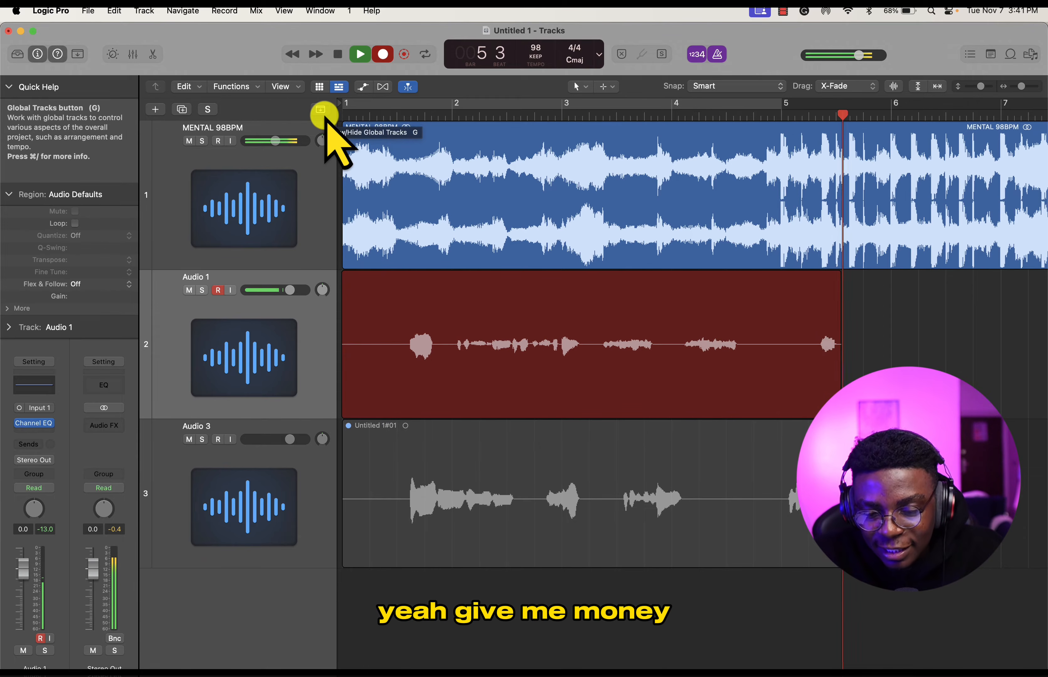
scroll(531, 304, "down", 5)
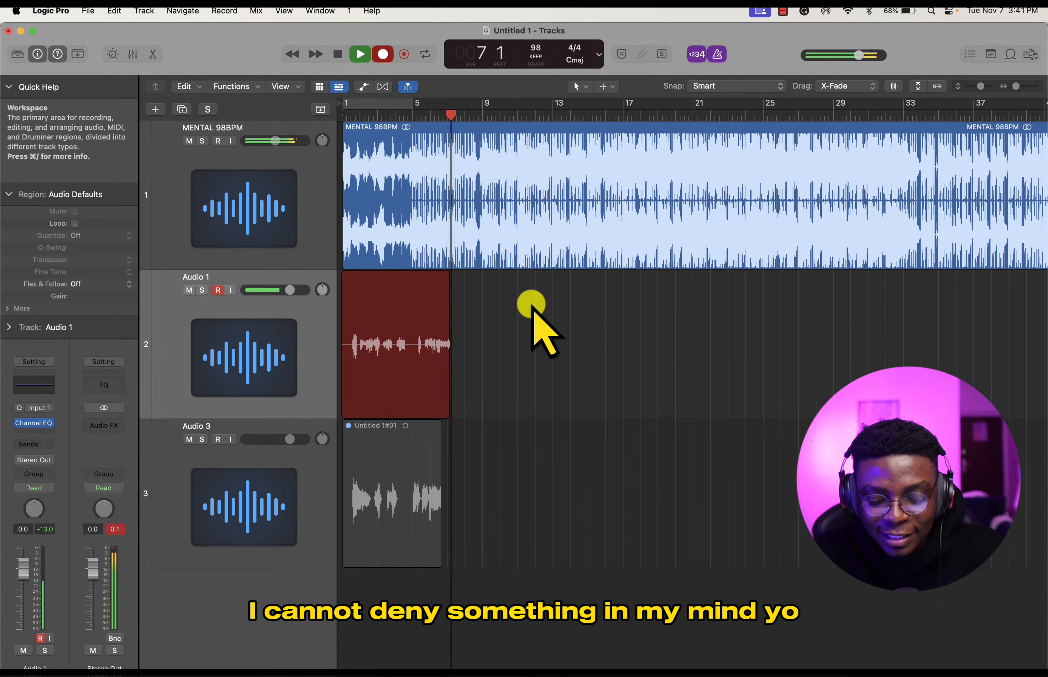
key("space")
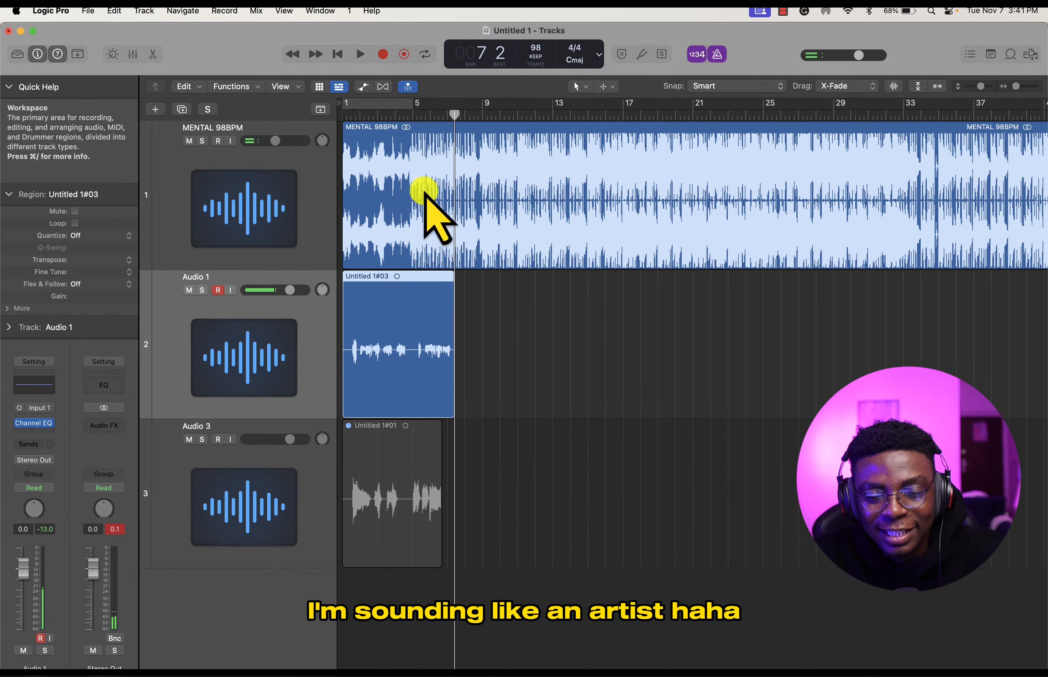
- Play back the new vocal take with the beat from bar 1 beat 3 to check its level
left_click(346, 117)
left_click_drag(347, 115, 351, 116)
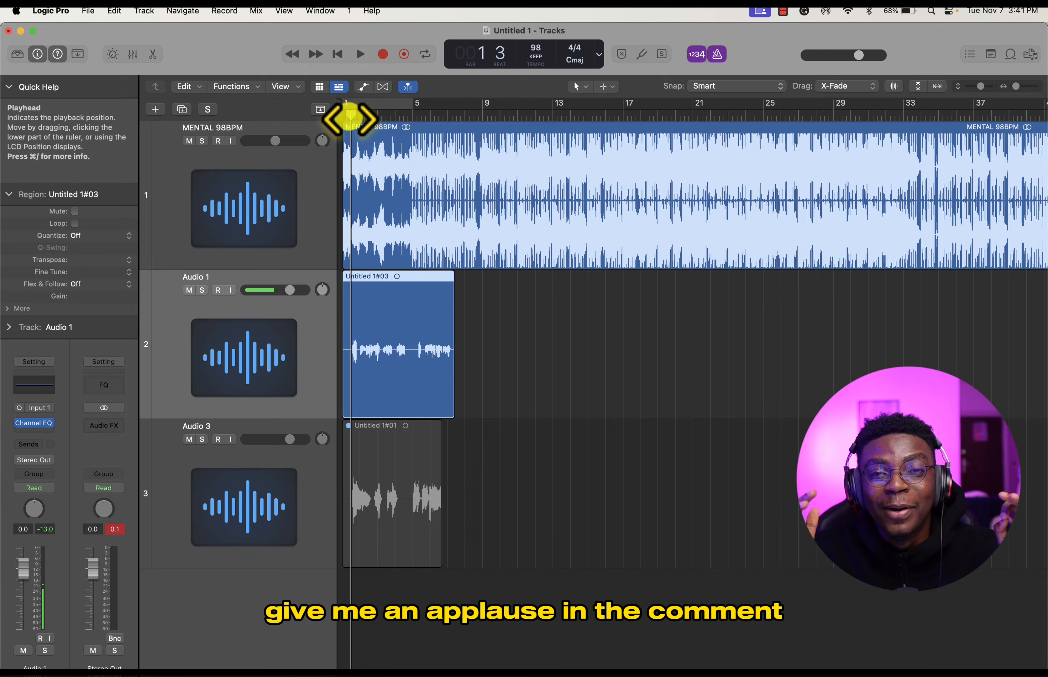
left_click(351, 326)
key("z")
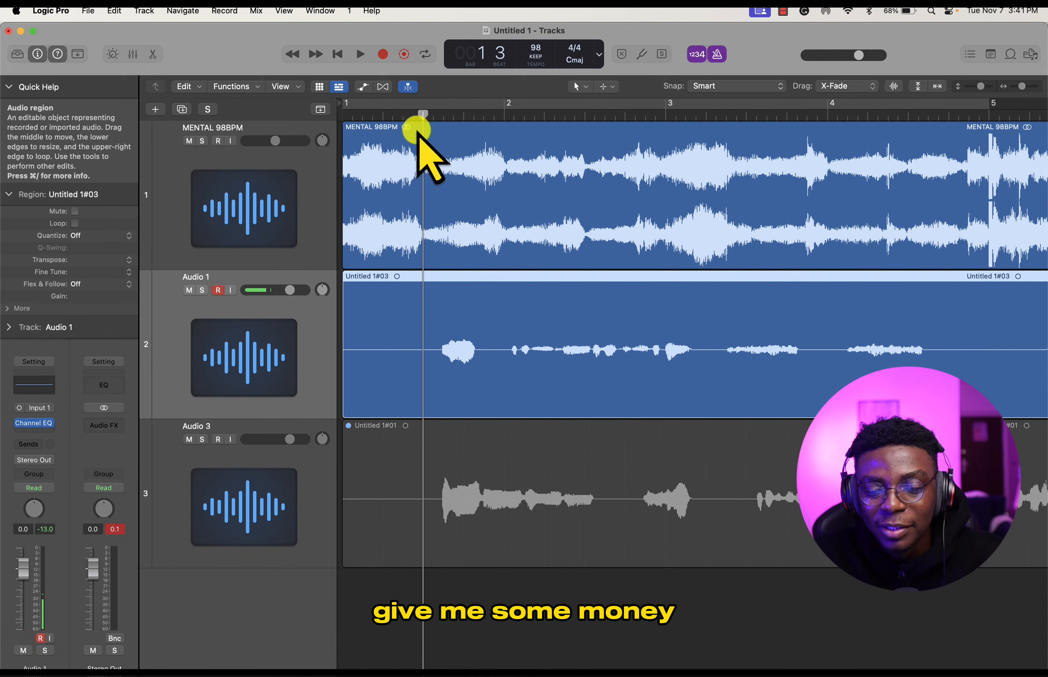
key("space")
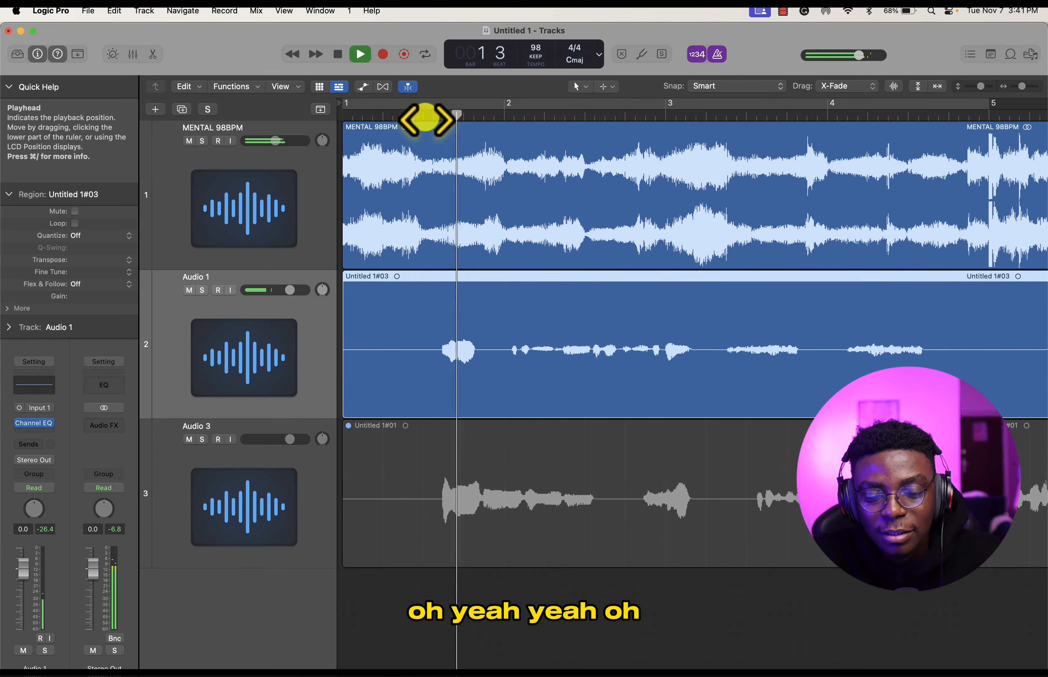
key("z")
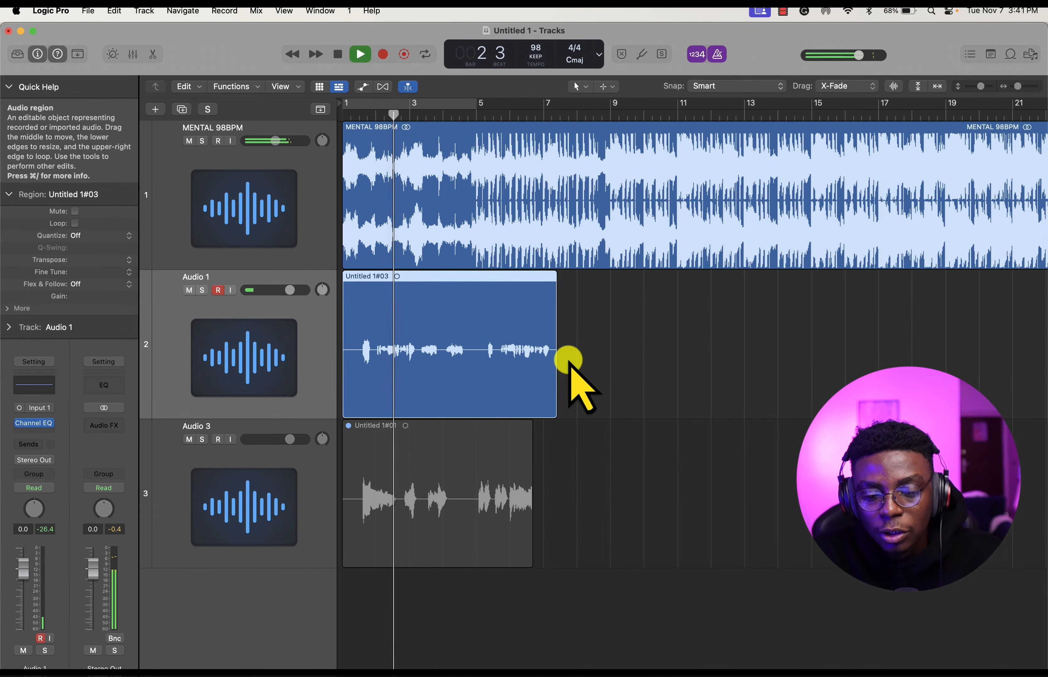
key("space")
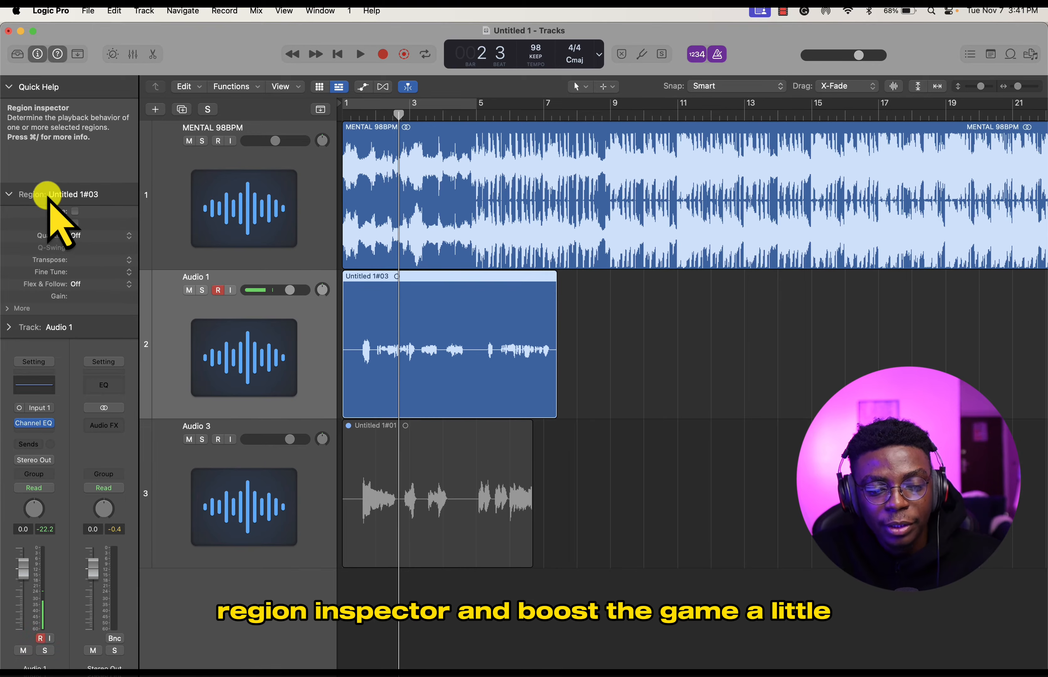
- Raise the gain of the new vocal region on Audio 1 to +4.4 dB and turn off the metronome while playing the mix
left_click_drag(77, 296, 78, 237)
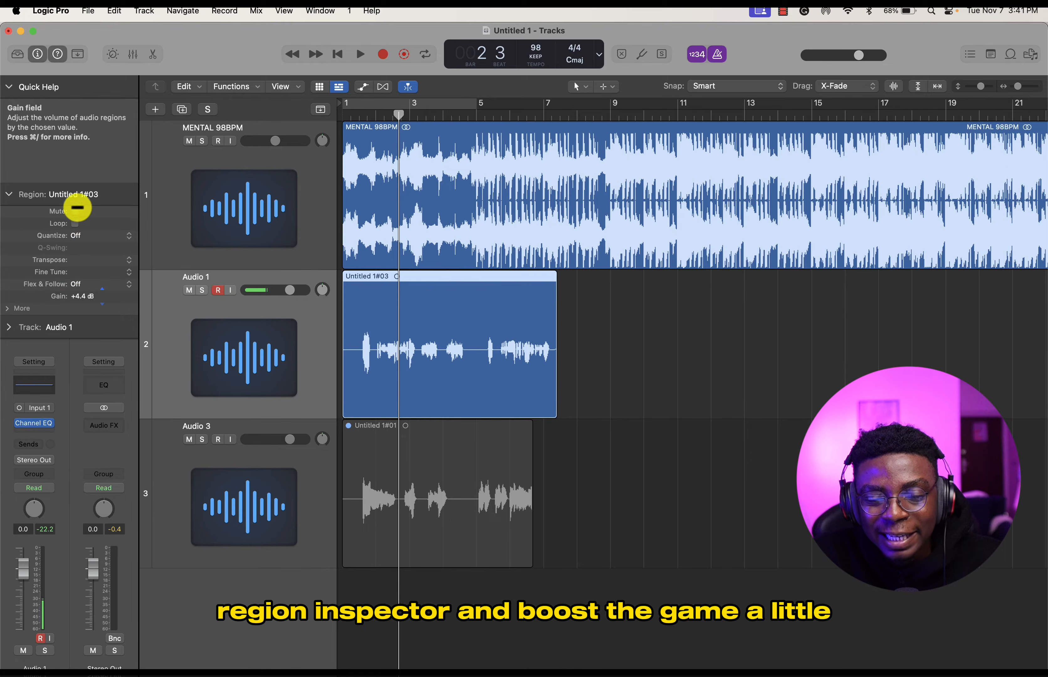
left_click(352, 116)
key("space")
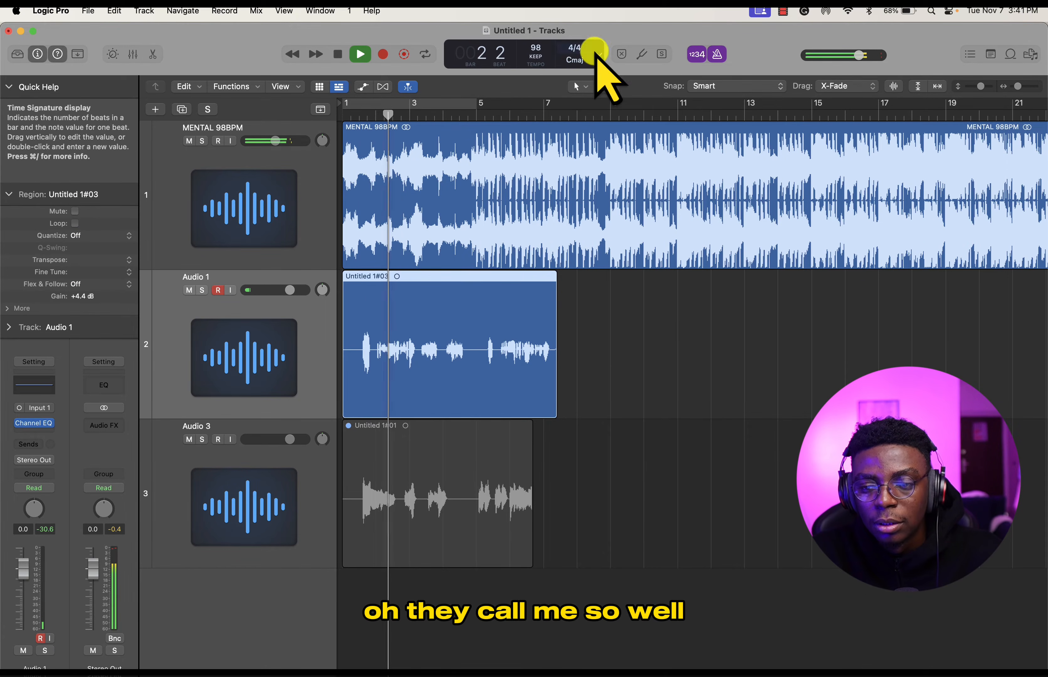
key("space")
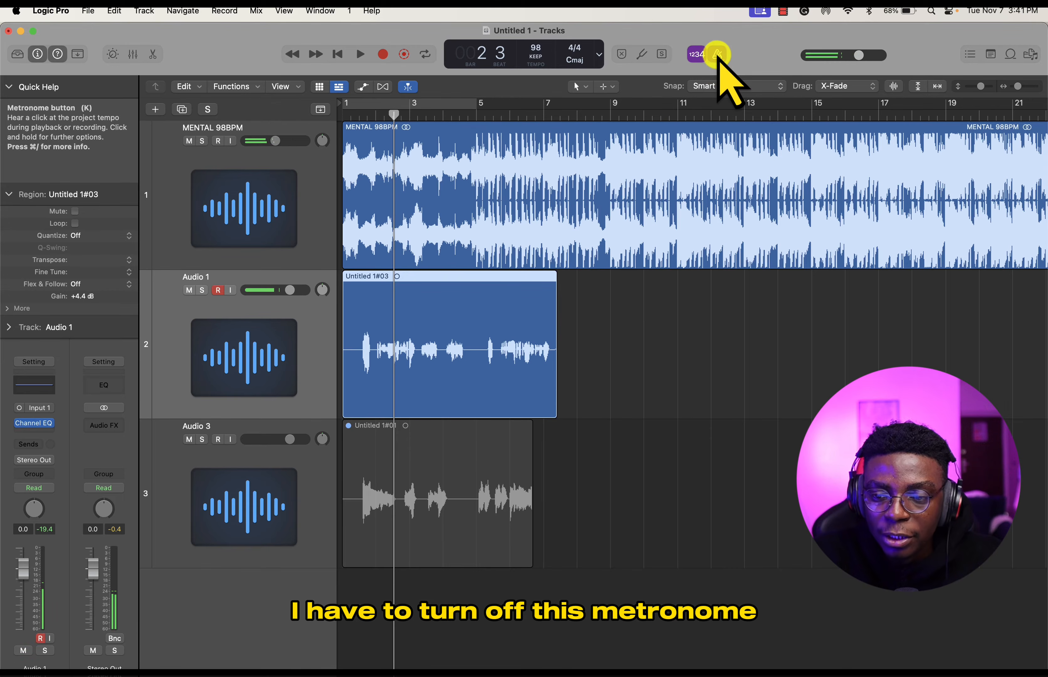
- Preview the count-in by briefly starting a recording from bar 1, and listen to the mix from around bar 4
left_click(368, 117)
left_click_drag(368, 118, 359, 119)
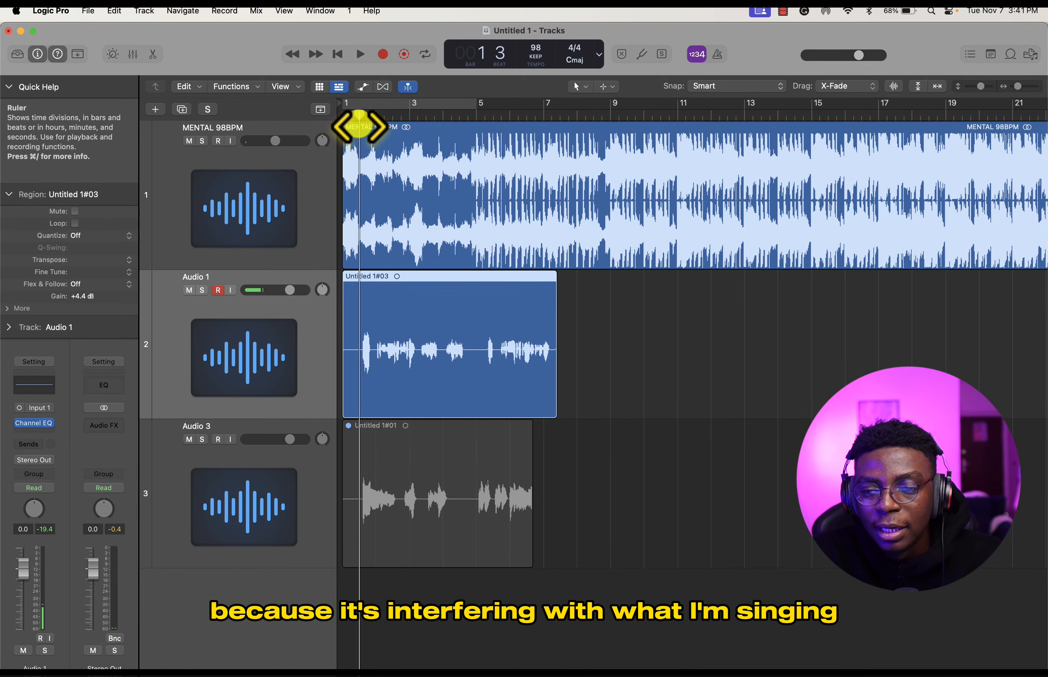
left_click(697, 54)
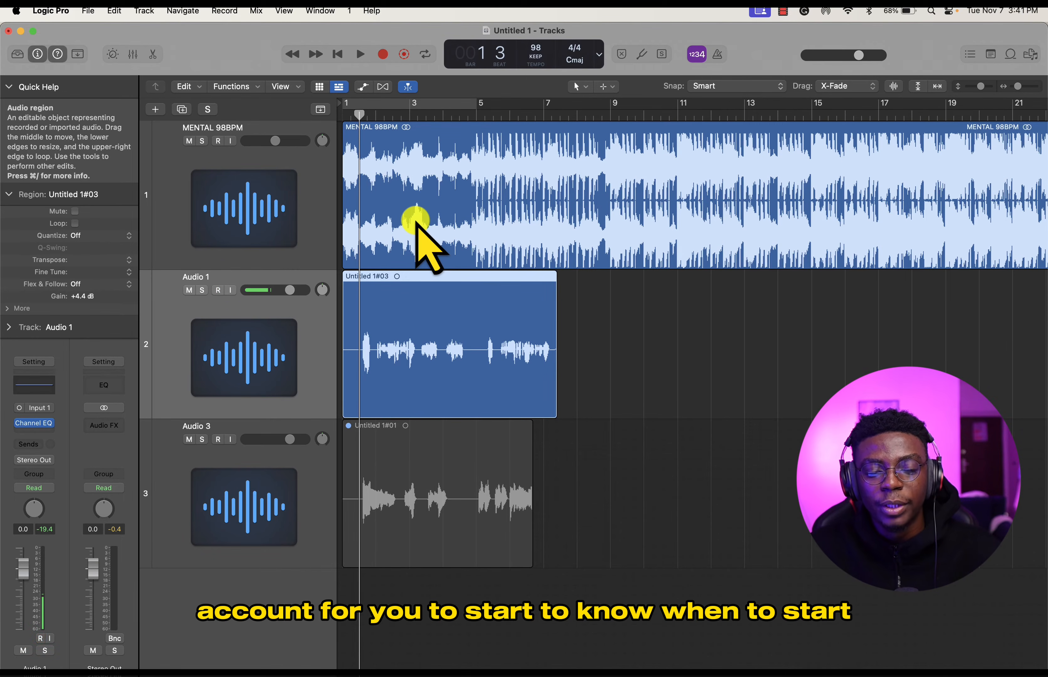
left_click_drag(359, 117, 336, 119)
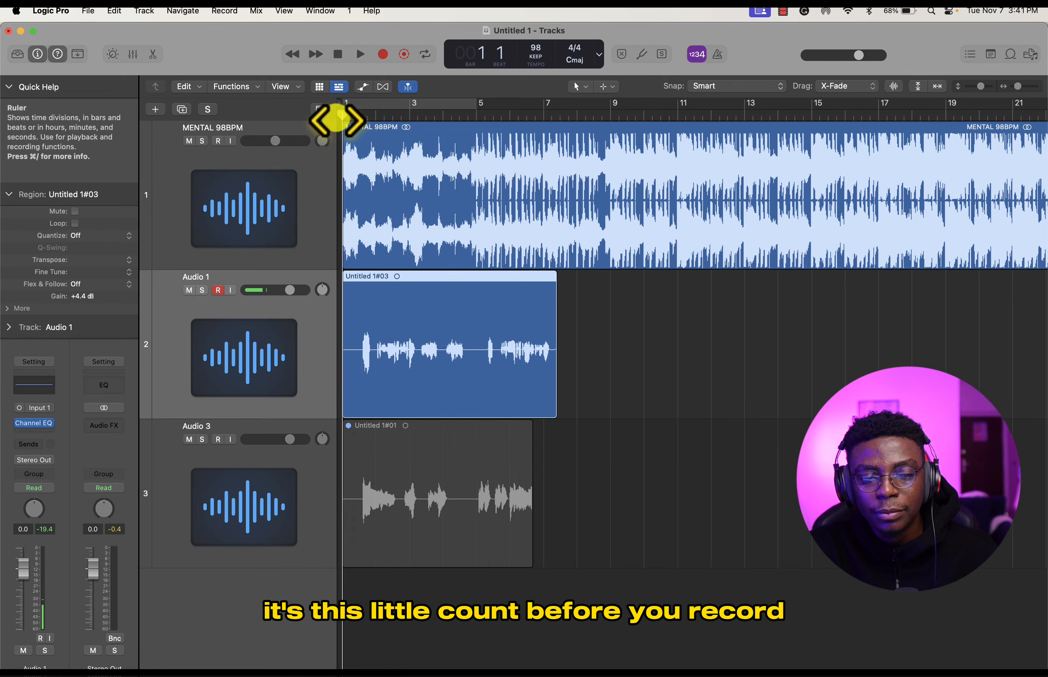
key("r")
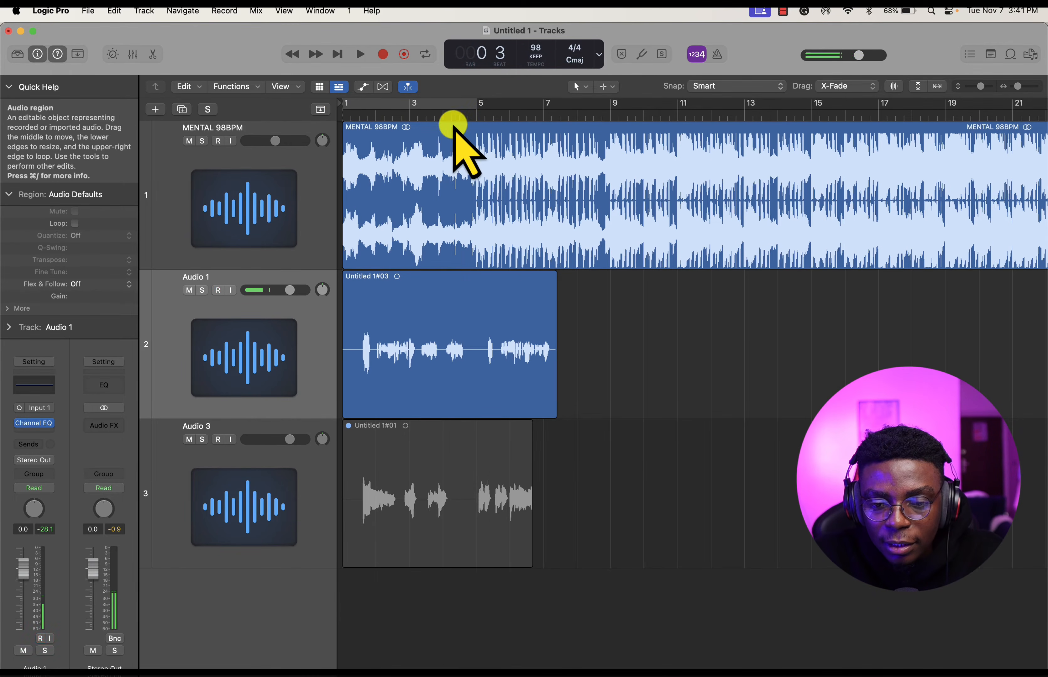
left_click(459, 115)
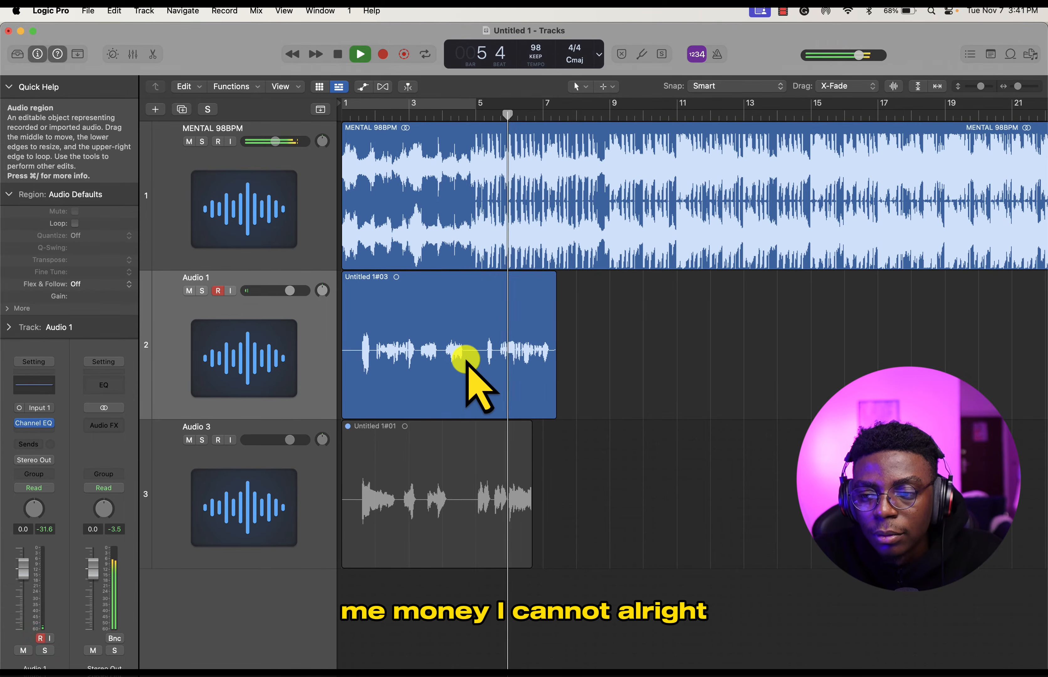
key("space")
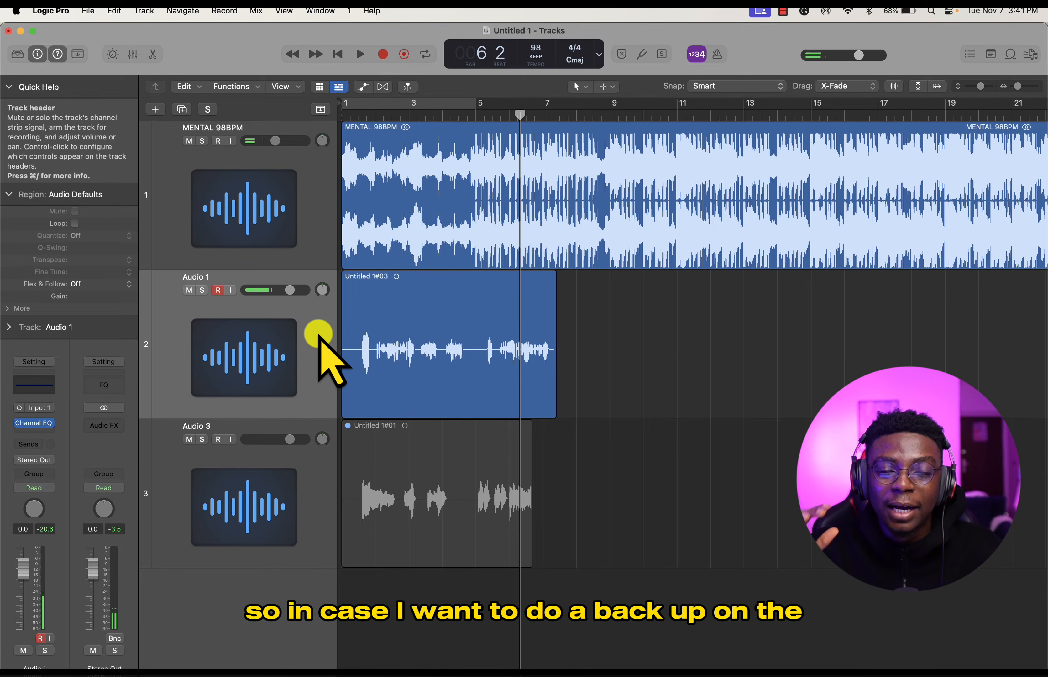
- Create one audio track using Input 1 and Output 1 + 2, and arm it for recording
left_click(155, 109)
left_click(521, 238)
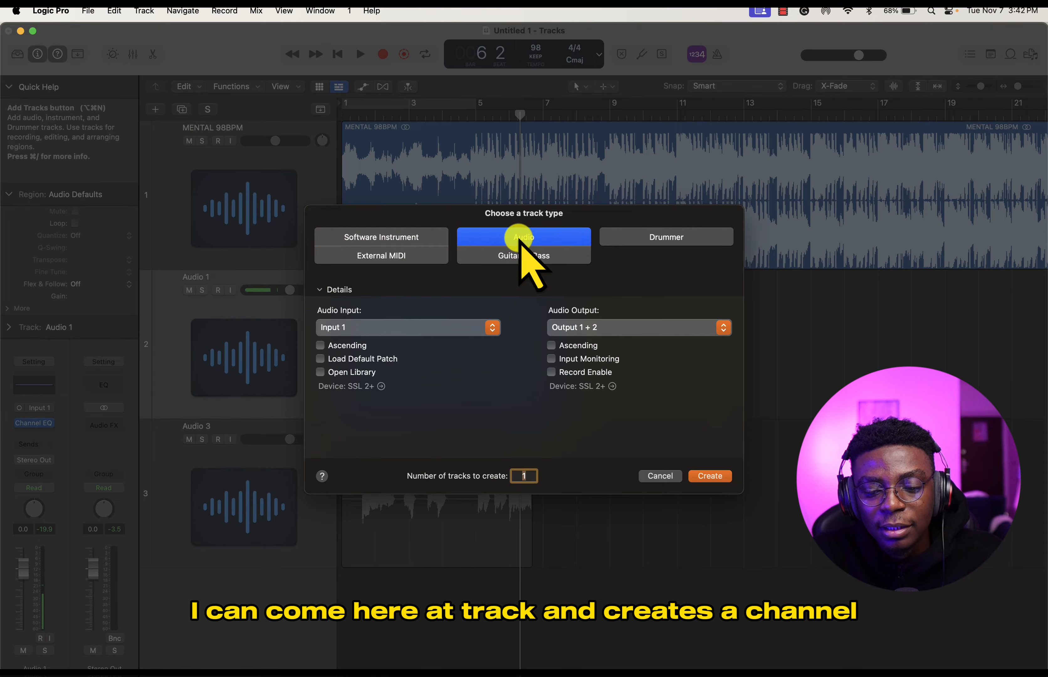
left_click(710, 476)
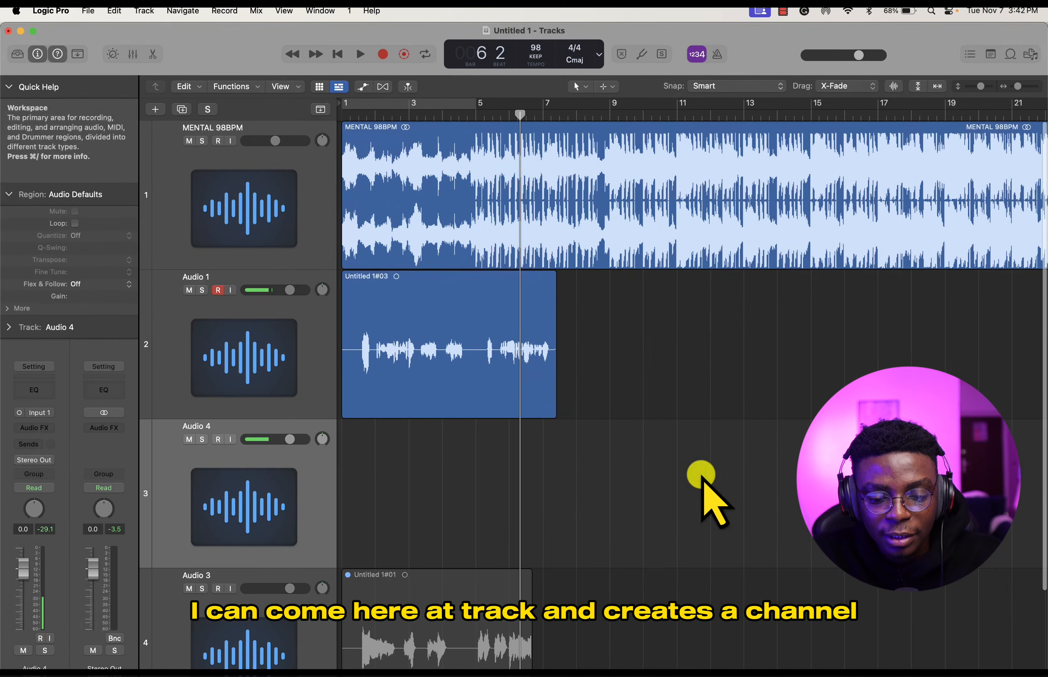
left_click(218, 439)
- Record a second vocal layer on the new audio track from bar 1 to about bar 4
left_click_drag(367, 115, 302, 121)
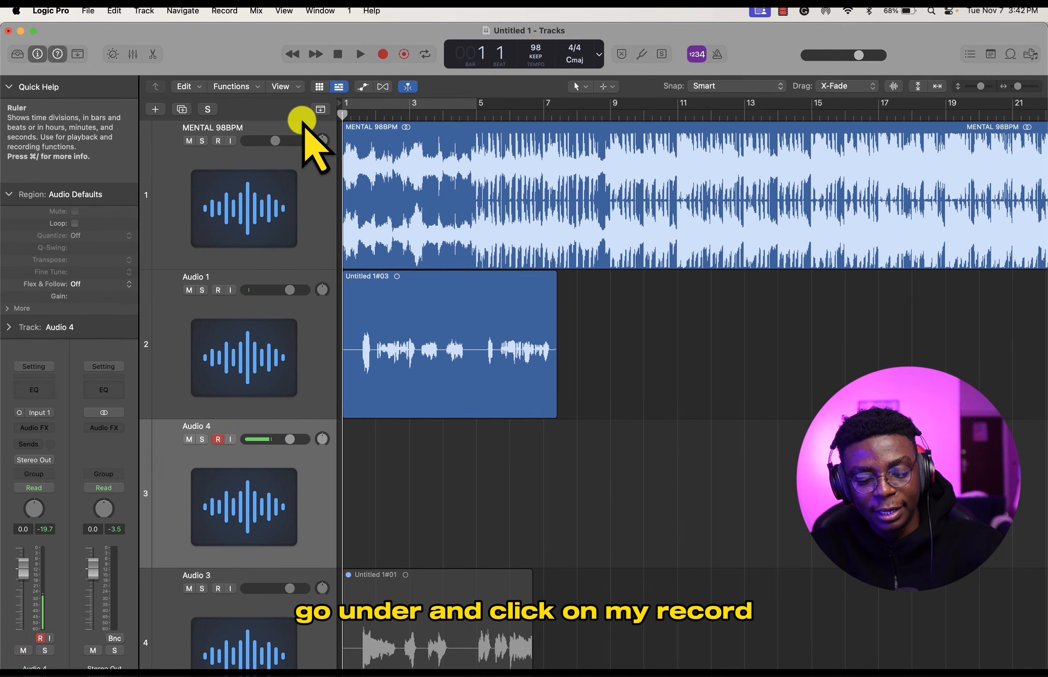
key("r")
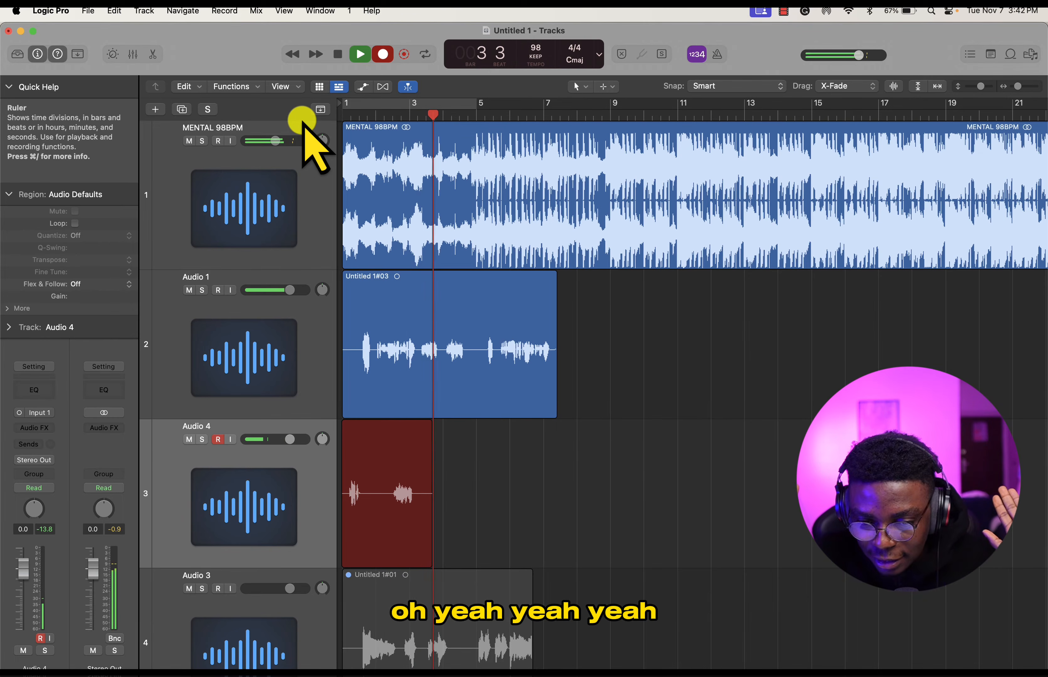
key("space")
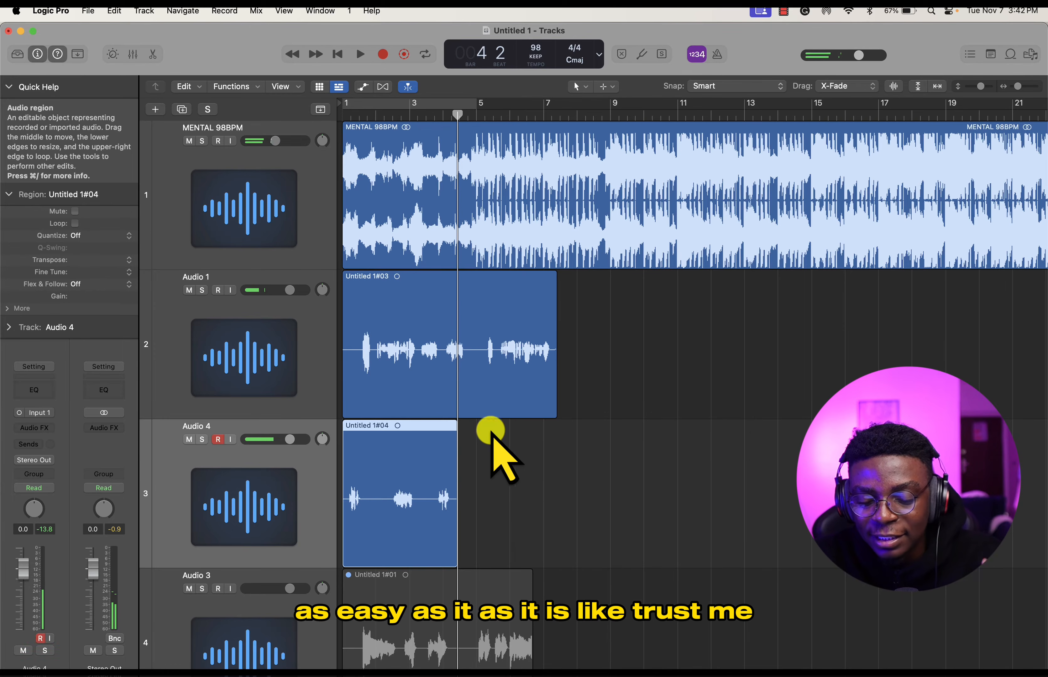
- Look over the recorded vocal regions on Audio 1 and Audio 4 against the beat, up close and across the arrangement
left_click(531, 498)
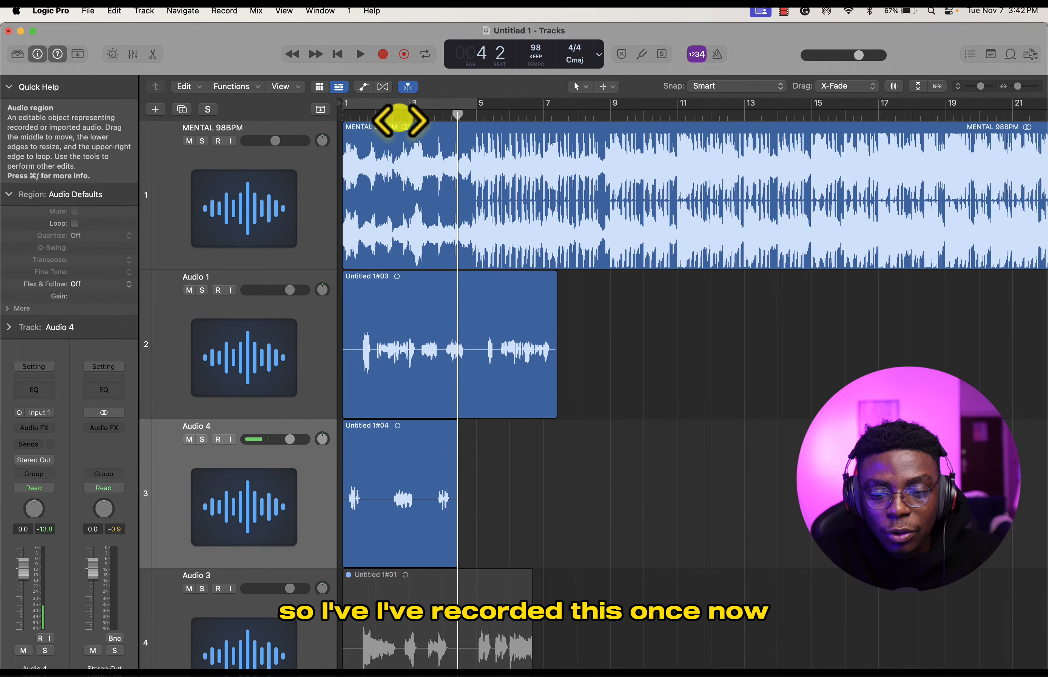
left_click_drag(458, 115, 513, 202)
key("z")
scroll(598, 364, "down", 5)
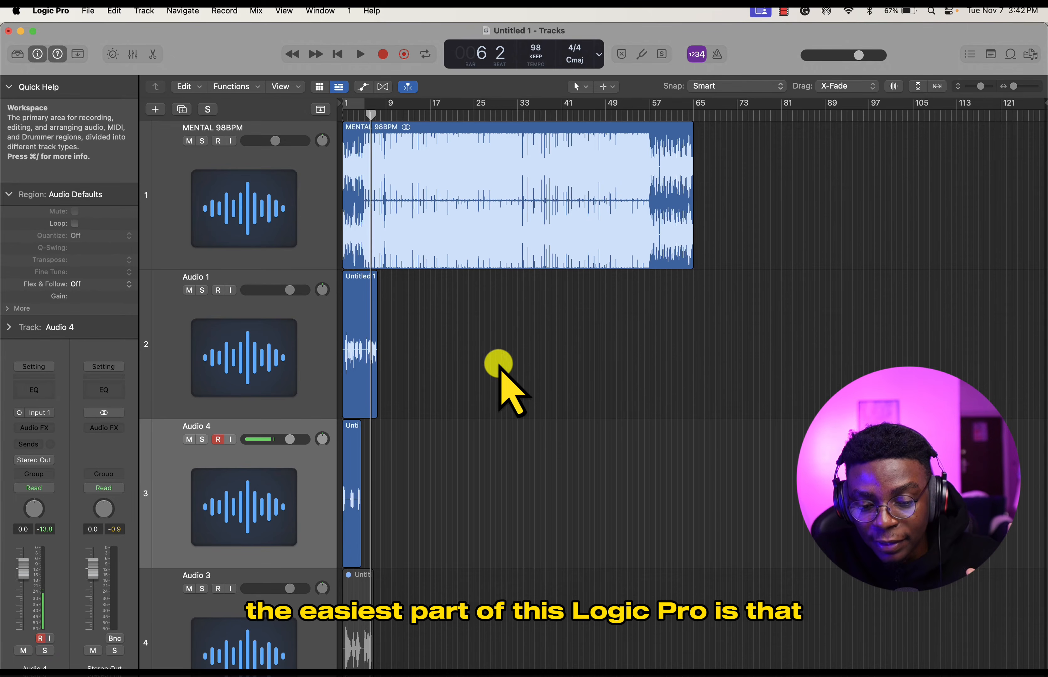
scroll(408, 372, "up", 10)
scroll(409, 372, "left", 8)
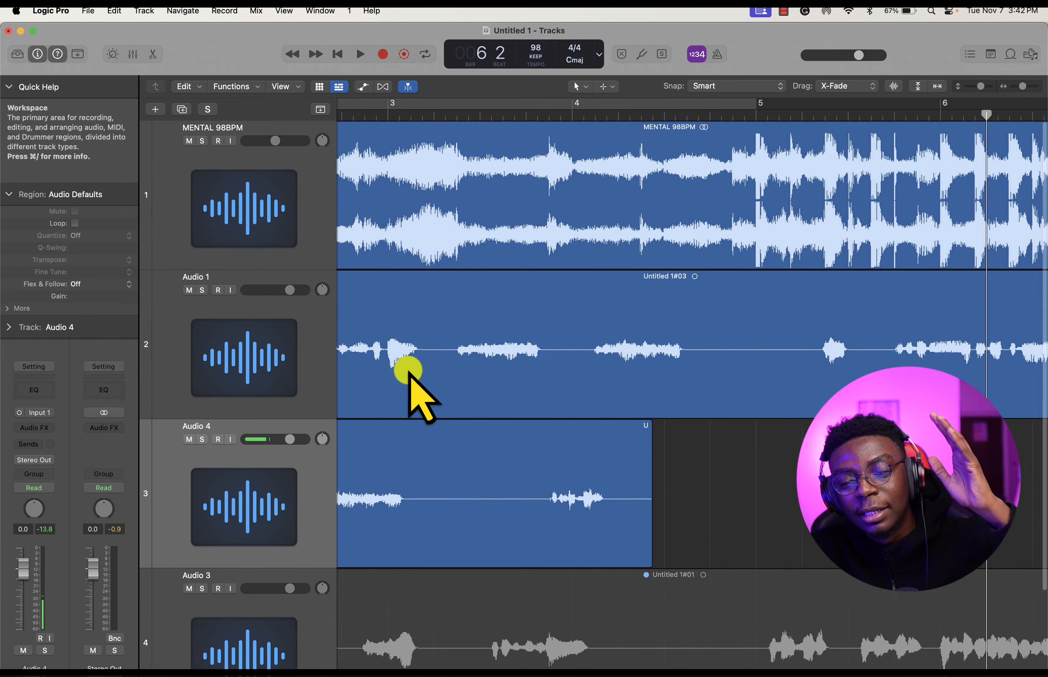
scroll(409, 372, "left", 5)
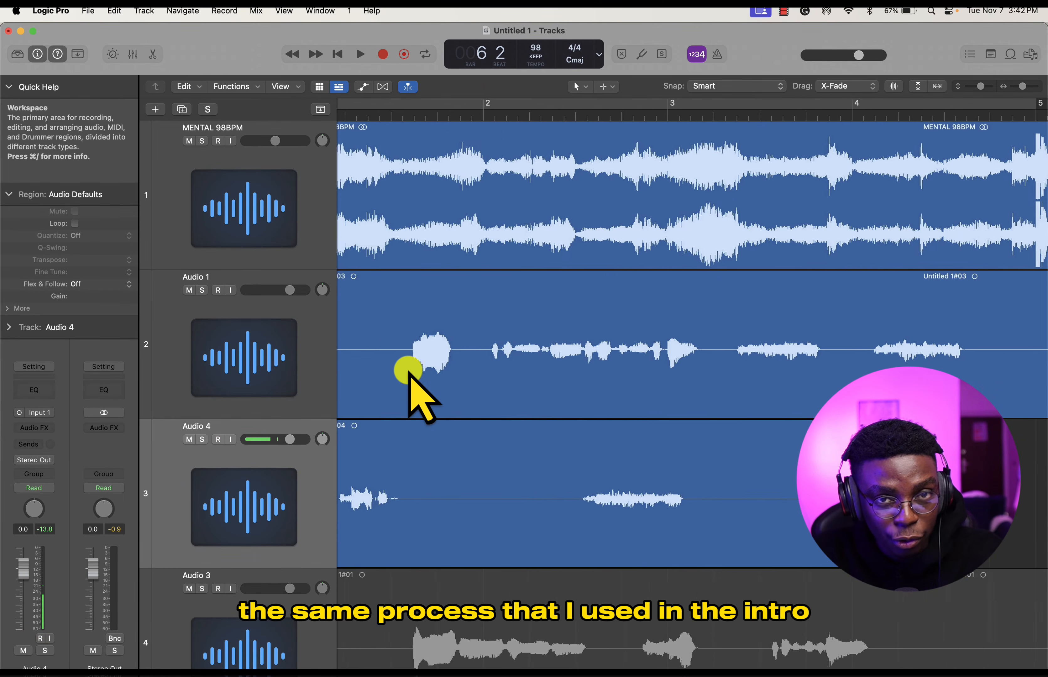
scroll(408, 372, "down", 8)
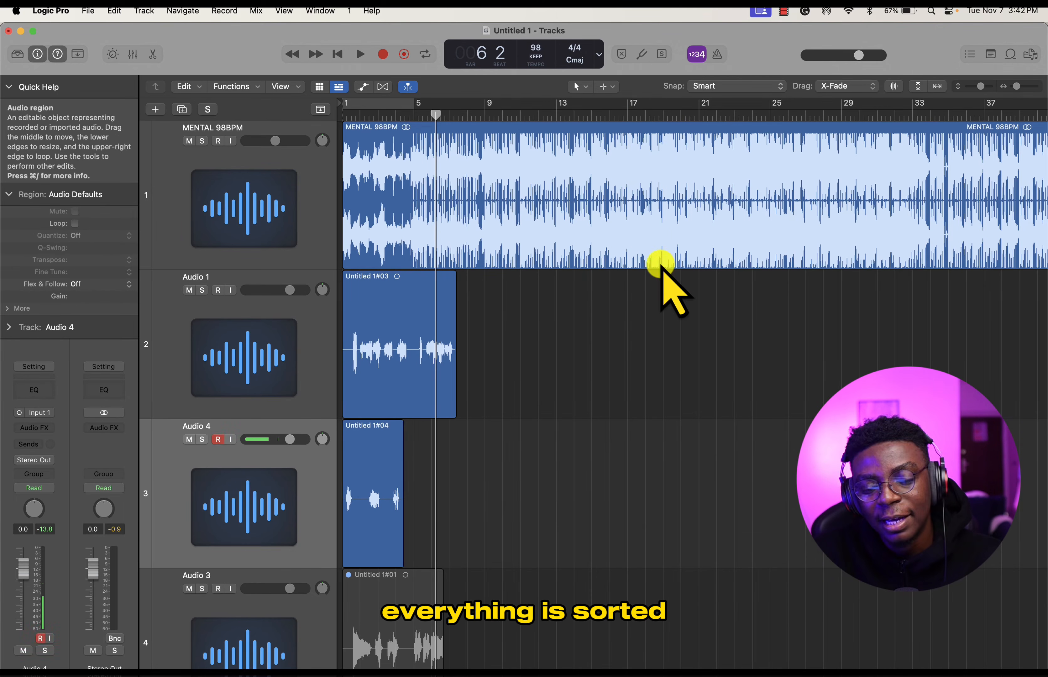
scroll(559, 346, "right", 4)
scroll(546, 326, "left", 4)
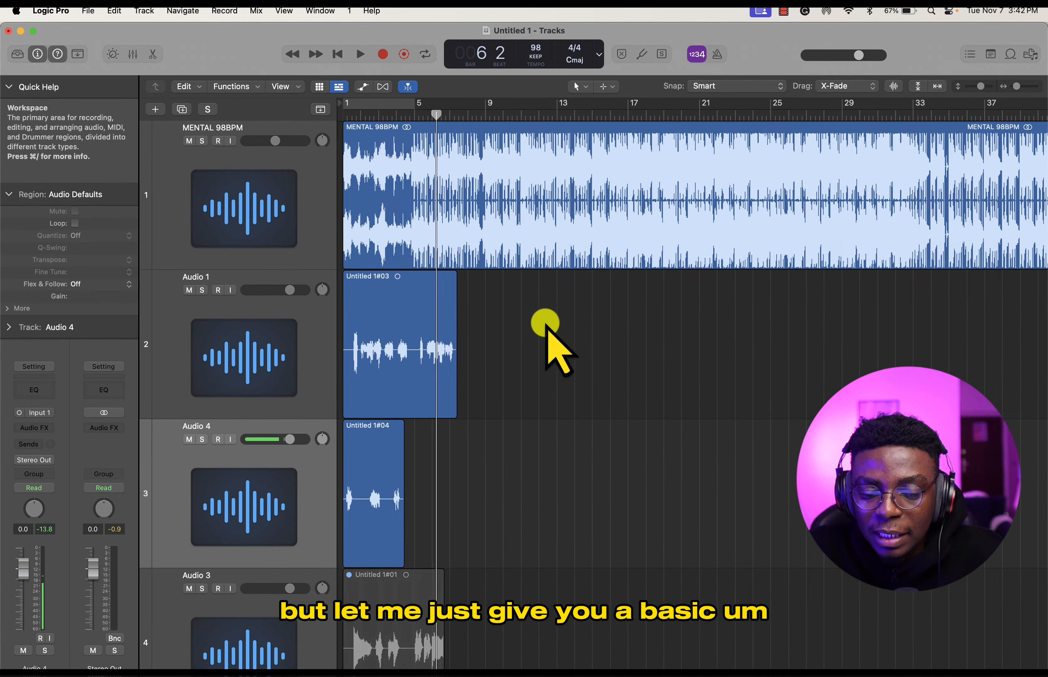
- Add the Pitch Correction plug-in to the Audio 1 vocal track and keep its window clear of the vocal region
left_click(313, 347)
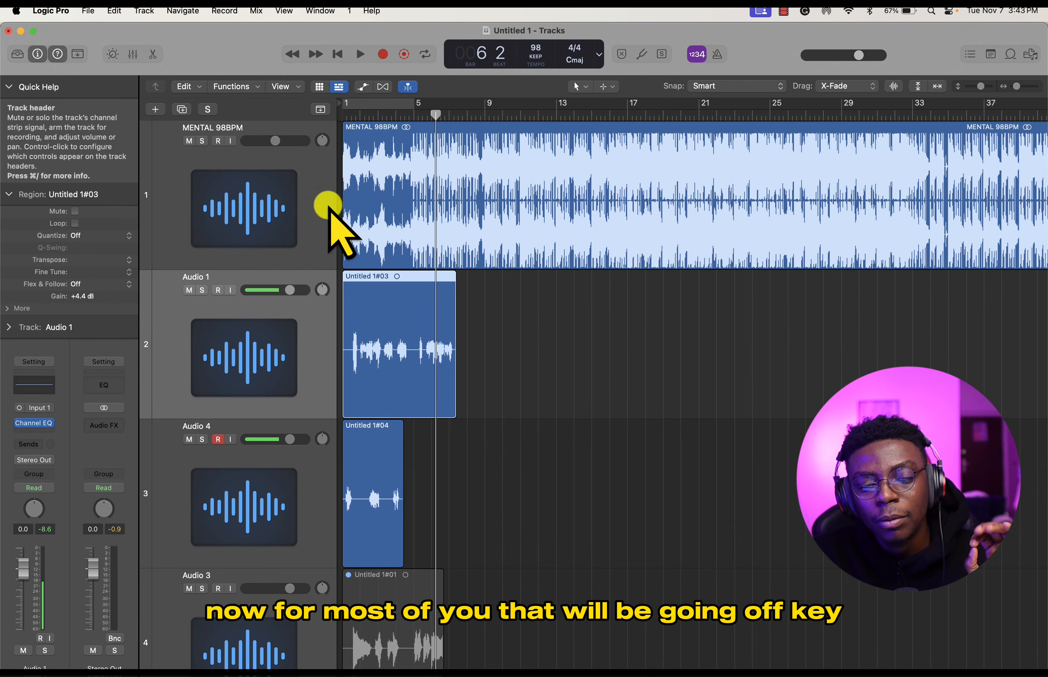
left_click(352, 120)
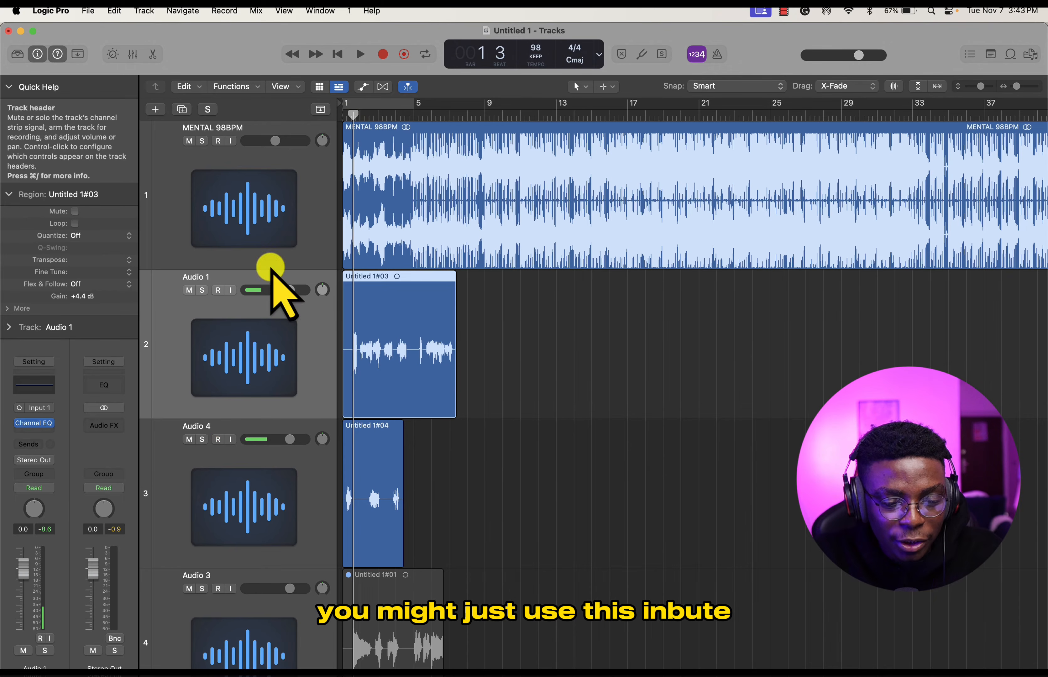
left_click(51, 434)
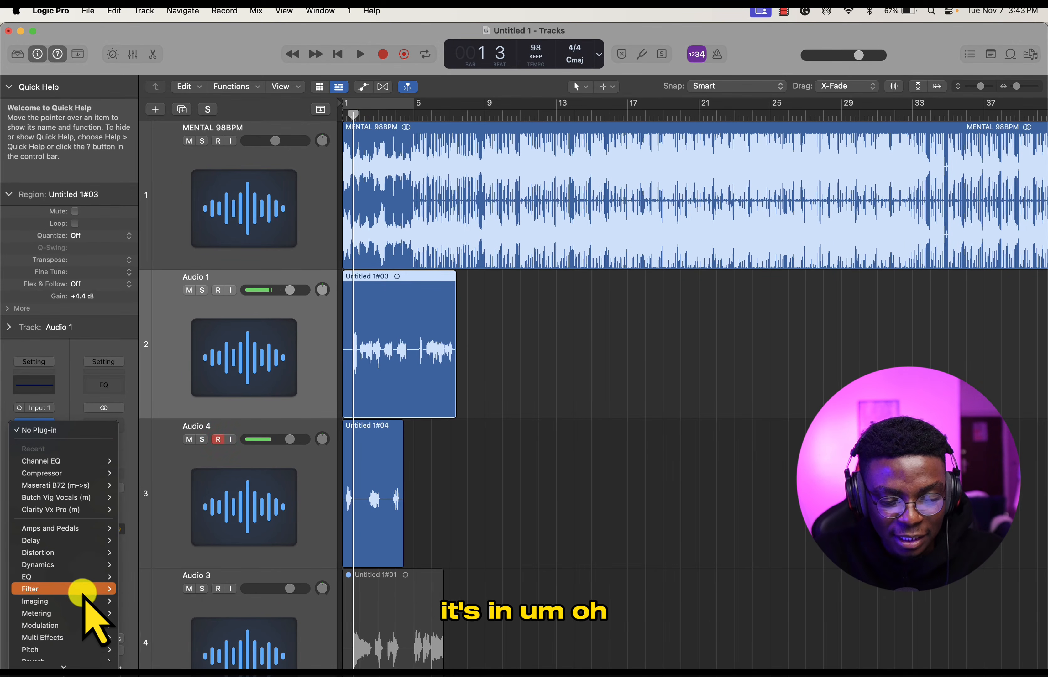
scroll(83, 594, "down", 3)
mouse_move(83, 597)
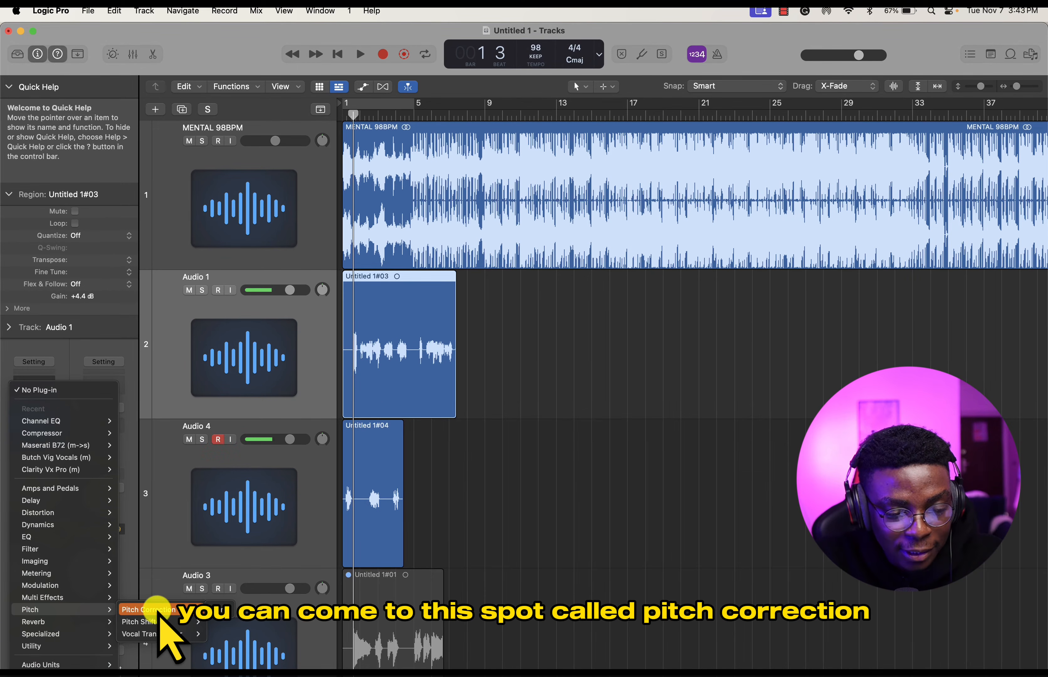
left_click(216, 611)
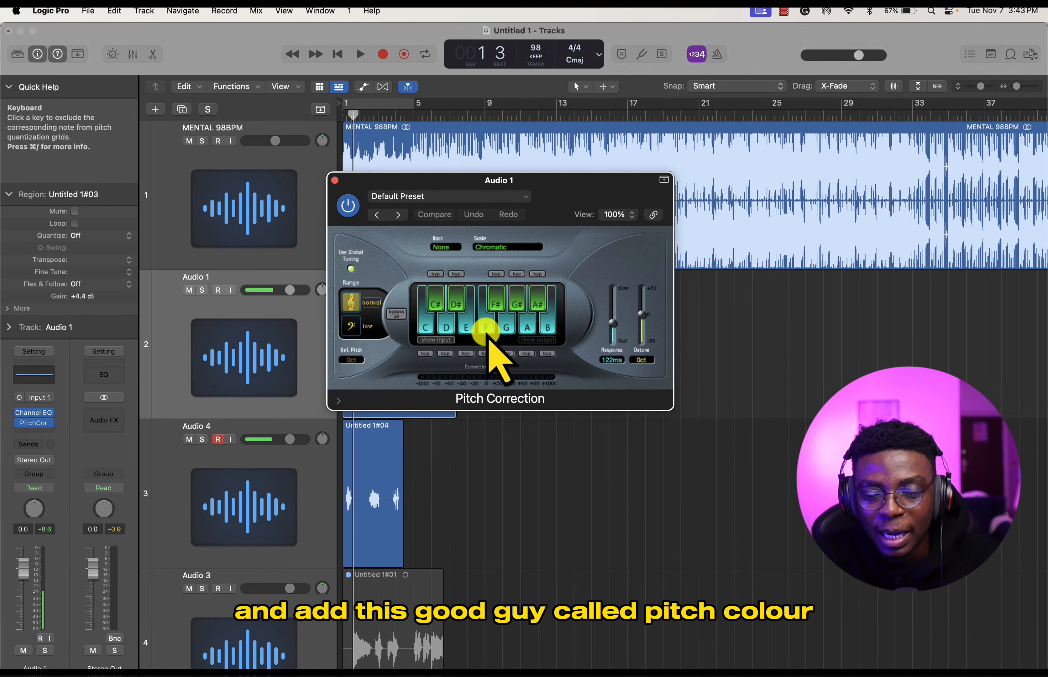
left_click_drag(471, 180, 628, 198)
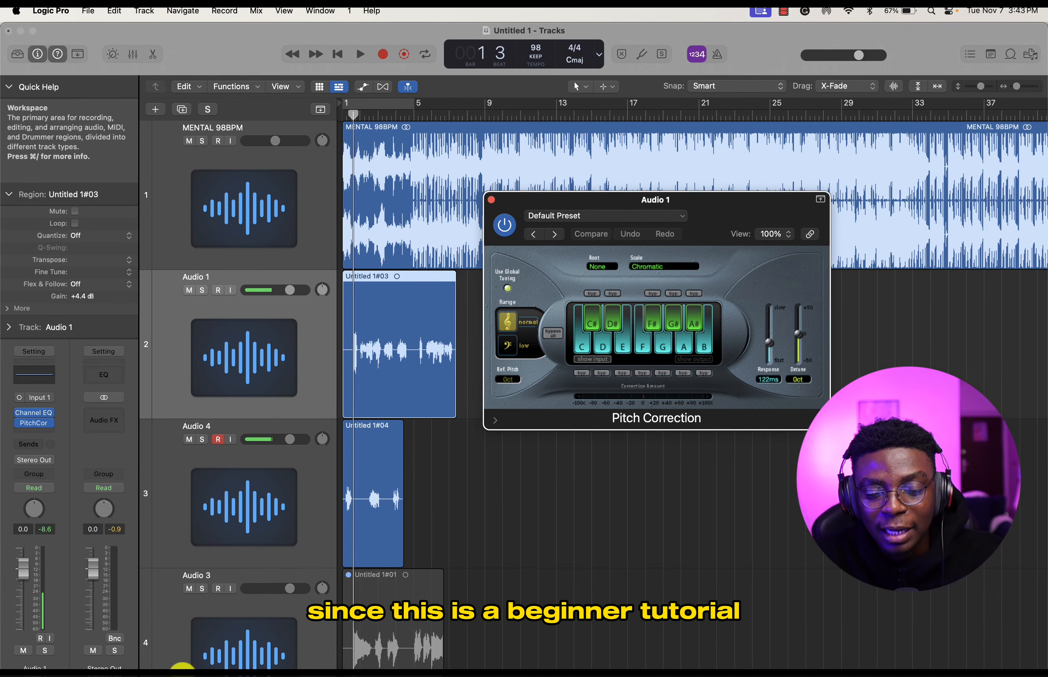
- Switch to Google Chrome and open Tunebat's Song Key & BPM Finder at tunebat.com/Analyzer
mouse_move(161, 662)
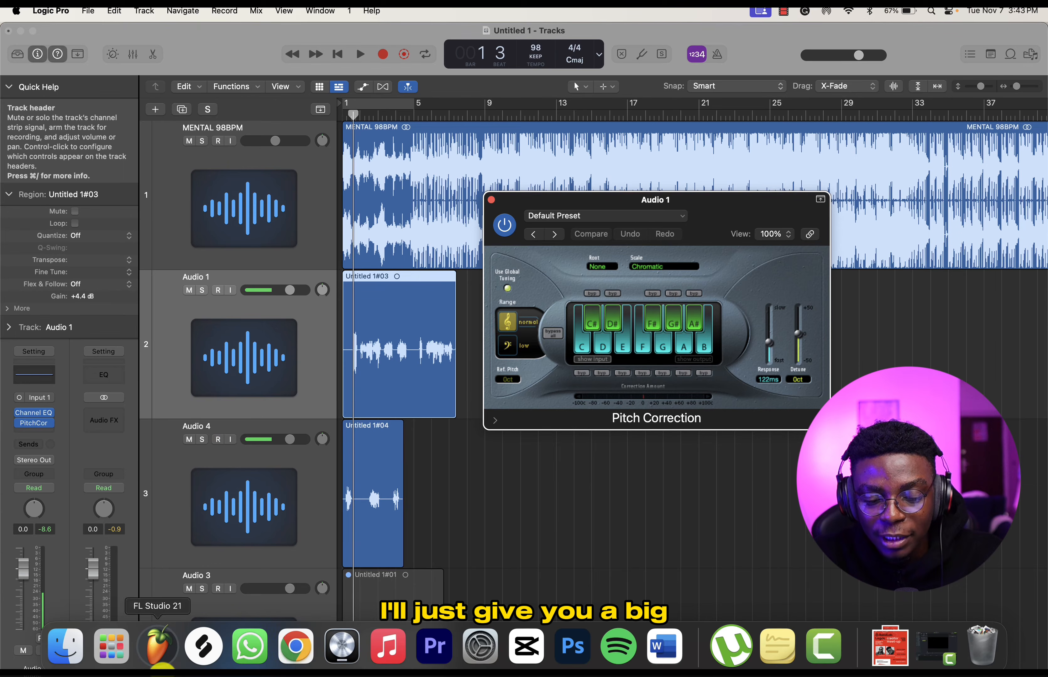
left_click(295, 647)
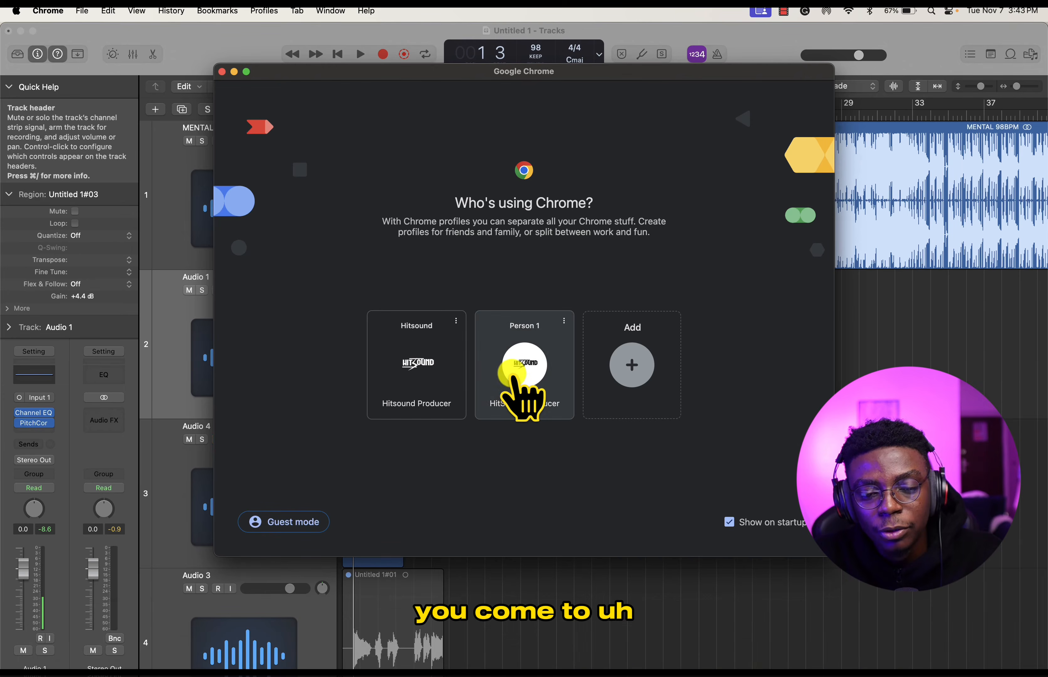
left_click(515, 378)
type("t")
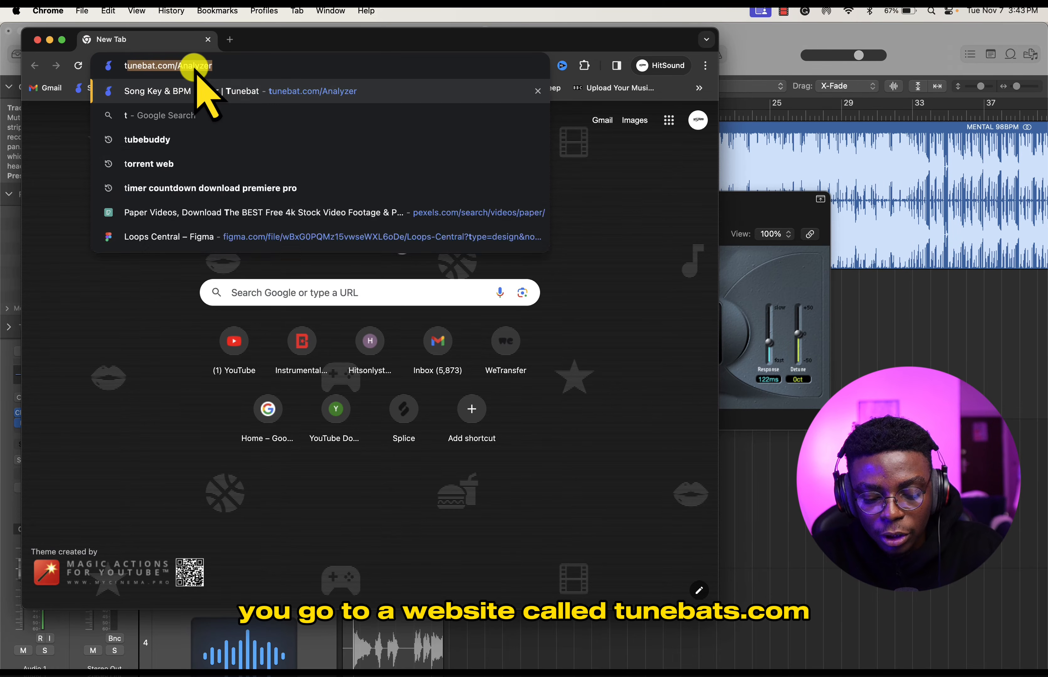
type("une")
key("Return")
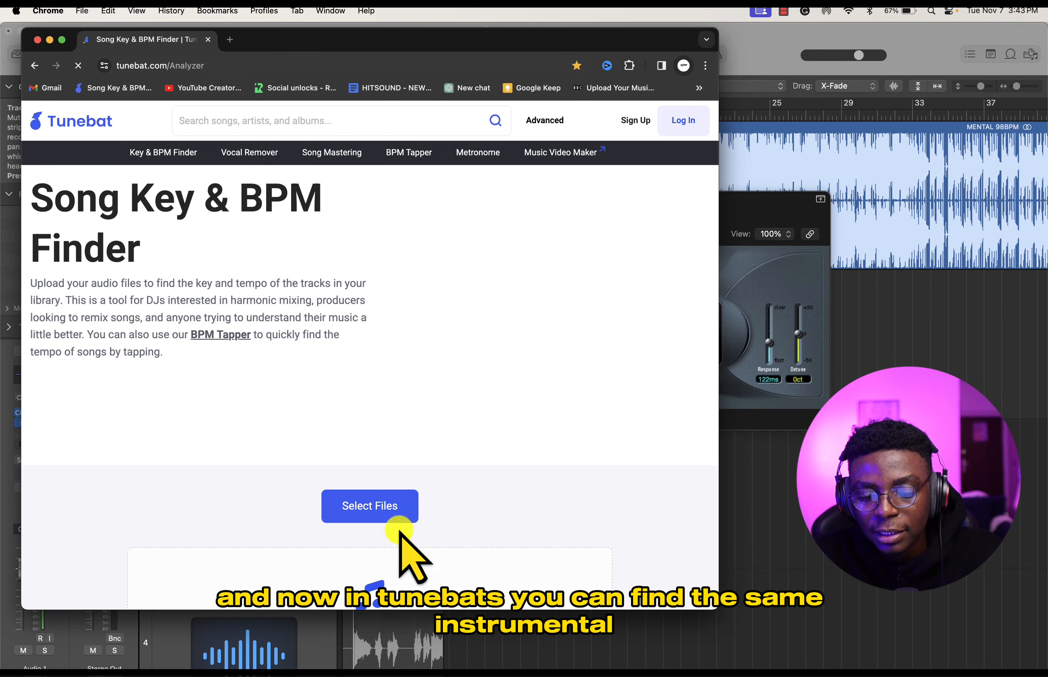
- Analyze MENTAL 98BPM.mp3 from the Finder's New Folder in the Tunebat analyzer to find the beat's key and tempo
scroll(407, 553, "down", 5)
left_click(70, 656)
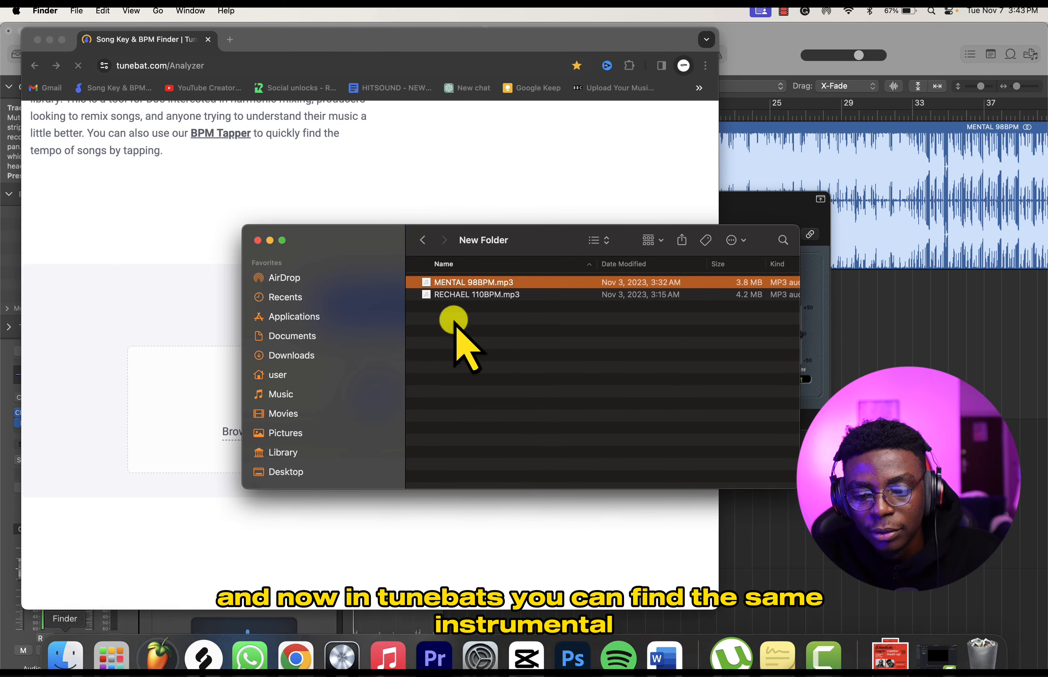
left_click_drag(497, 285, 218, 415)
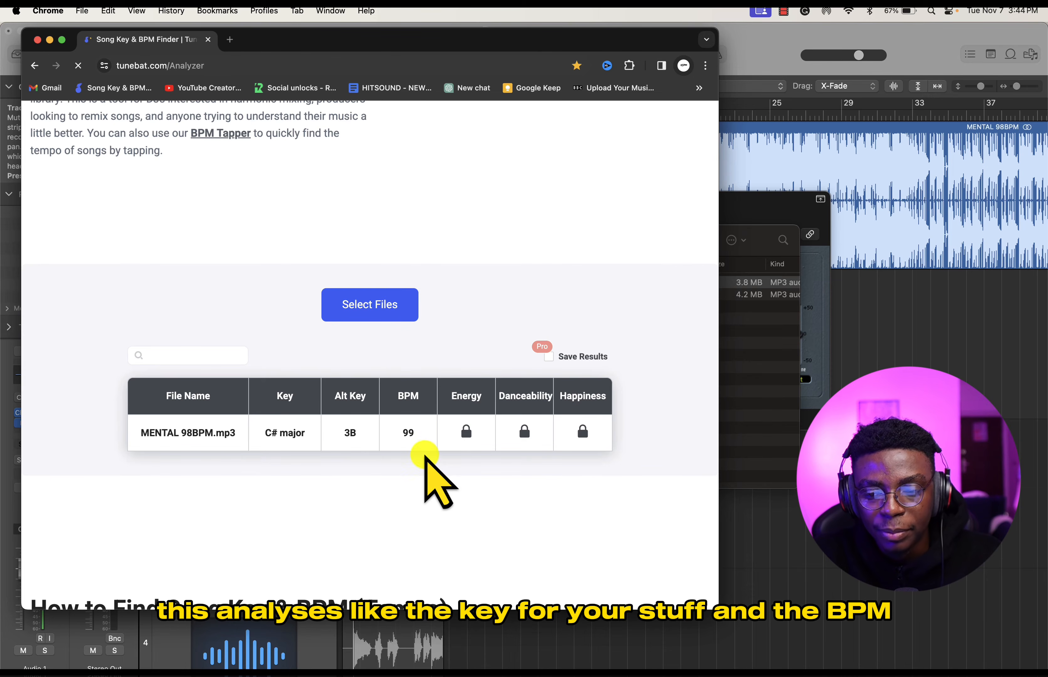
left_click_drag(511, 39, 629, 89)
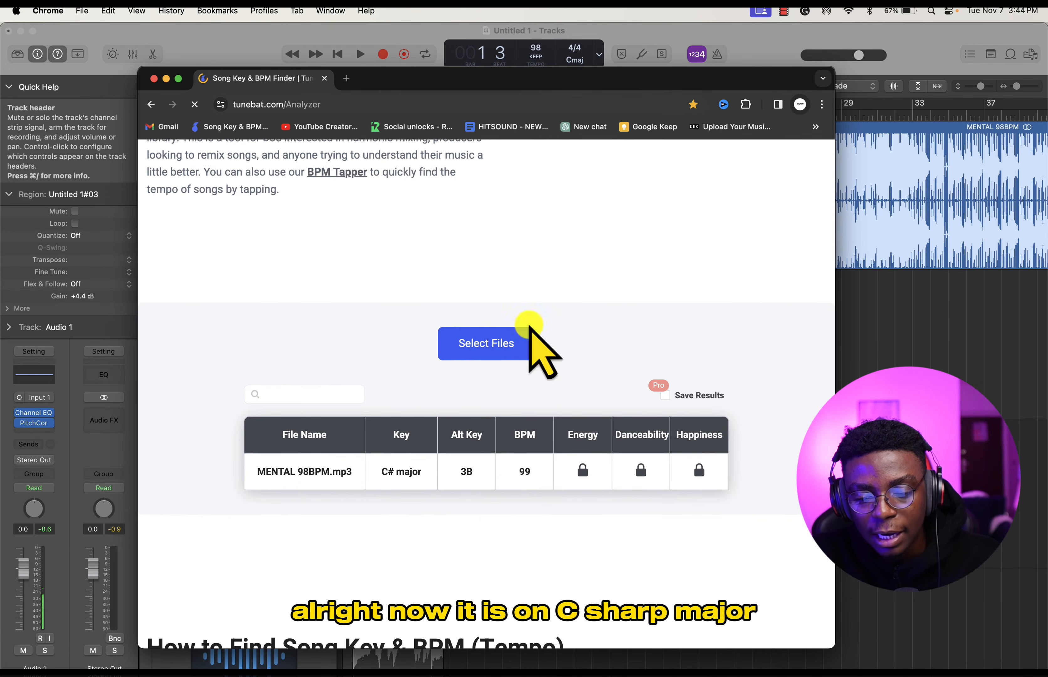
- Return to Logic Pro and set Audio 1's Pitch Correction to Major Scale, root C#|D♭, with a response of 32.8 ms
left_click(943, 352)
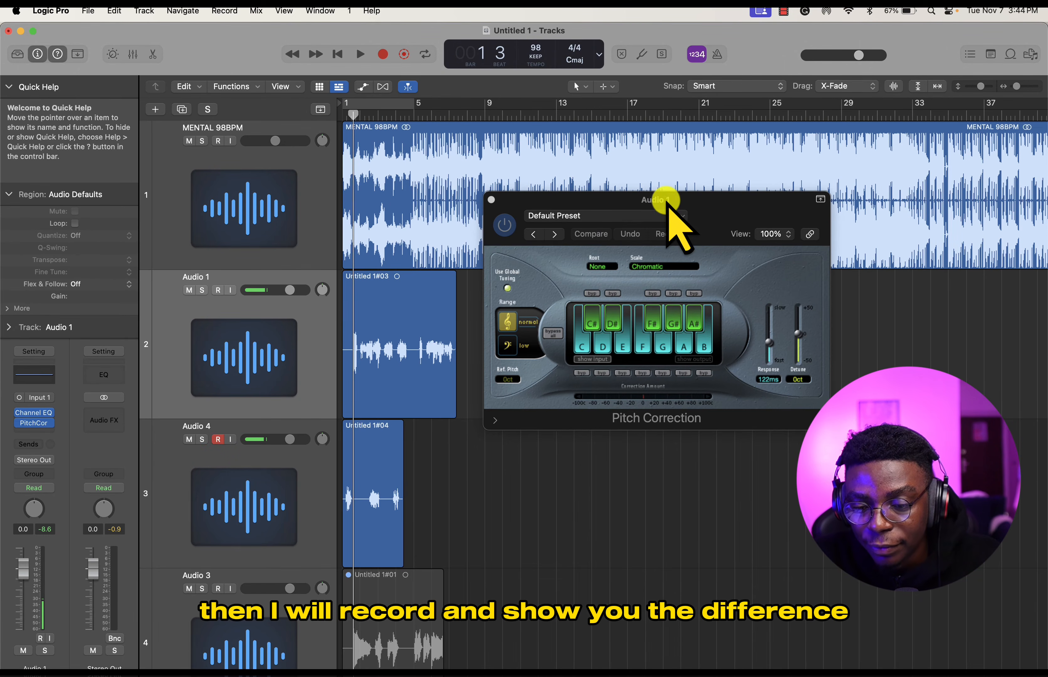
left_click_drag(670, 216, 663, 219)
left_click(648, 266)
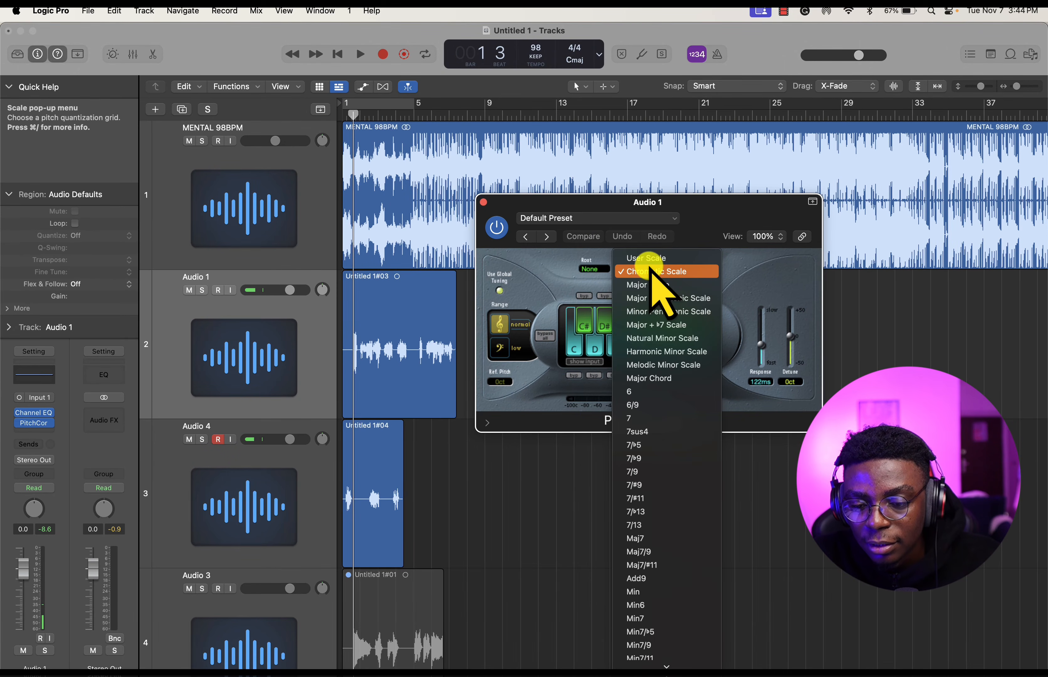
left_click(647, 285)
left_click(592, 270)
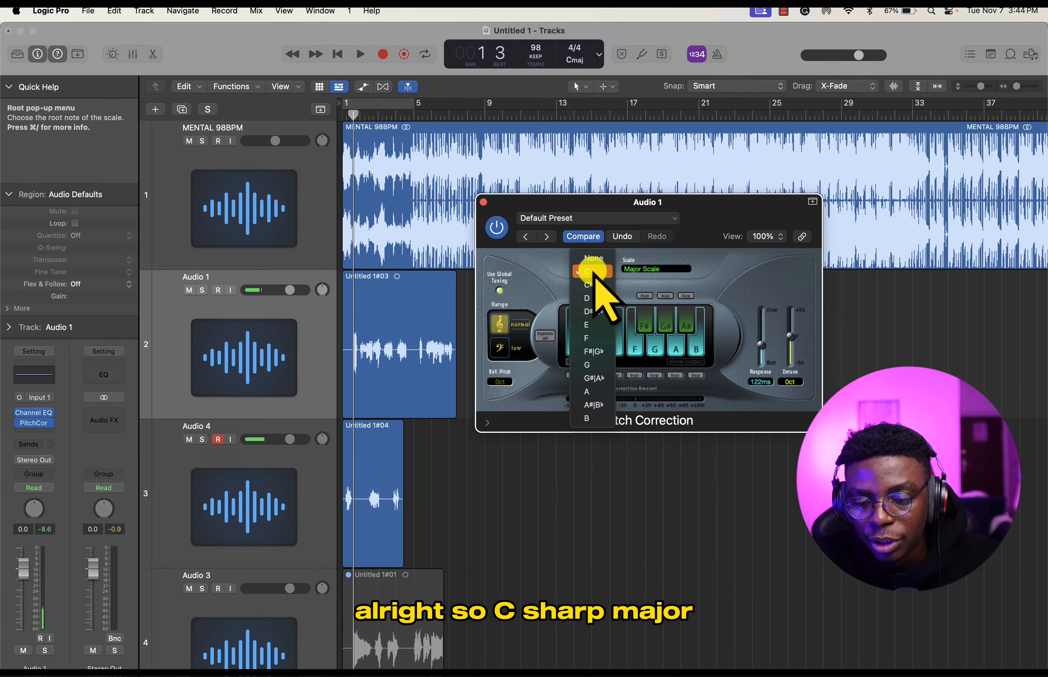
left_click(593, 284)
left_click_drag(761, 346, 762, 356)
- Mute the Audio 4 vocal layer and disarm it for recording
left_click(189, 439)
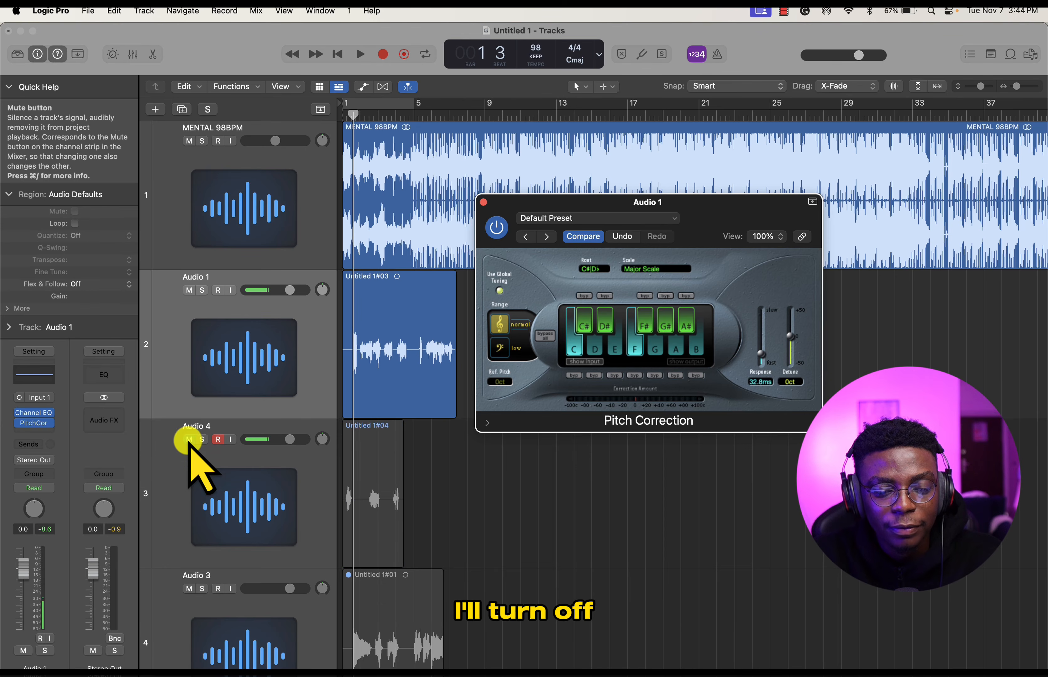
left_click(213, 454)
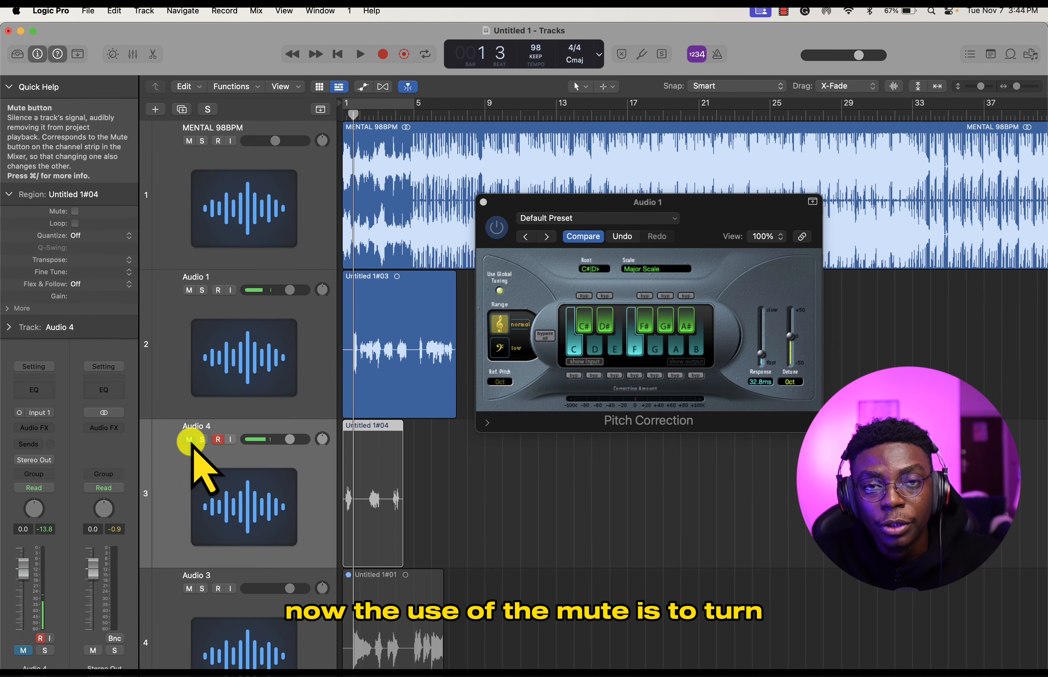
left_click(218, 439)
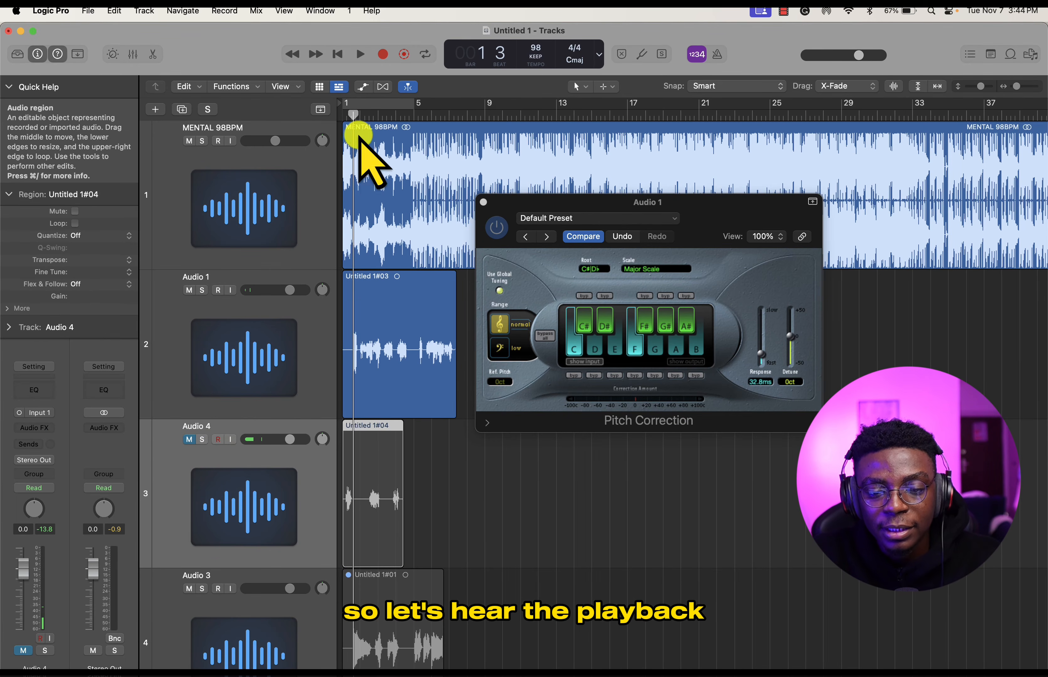
- Set the Pitch Correction response to 0.00 ms and listen to the tuned vocal over the beat up to around bar 6
left_click_drag(356, 121, 351, 119)
mouse_move(761, 354)
left_mouse_down()
mouse_move(746, 355)
mouse_move(763, 364)
left_mouse_up()
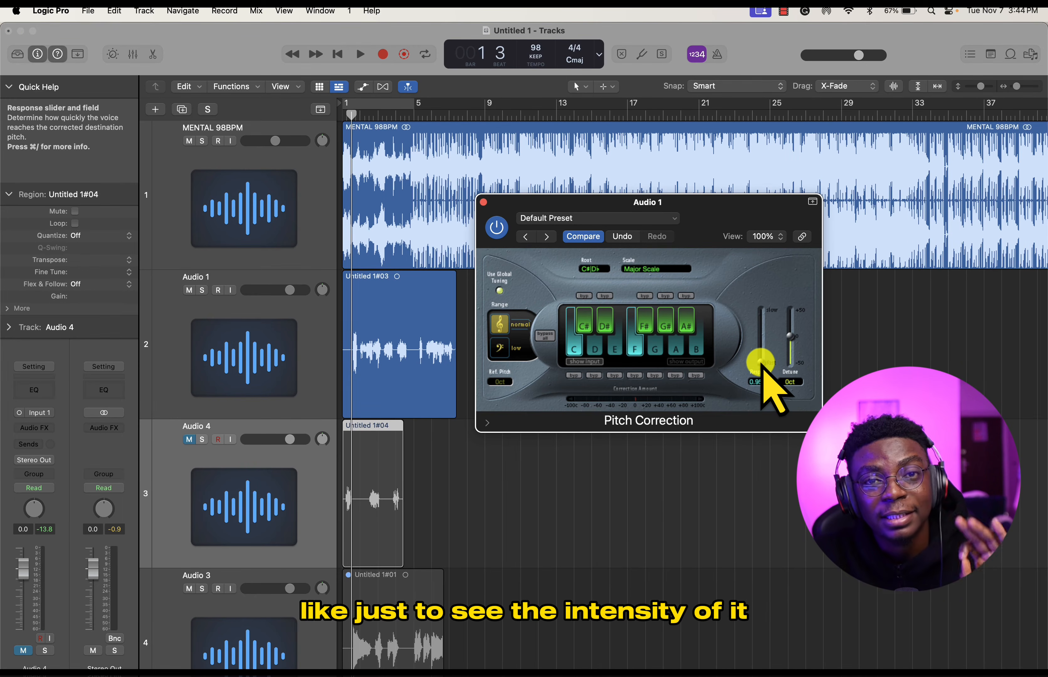
key("space")
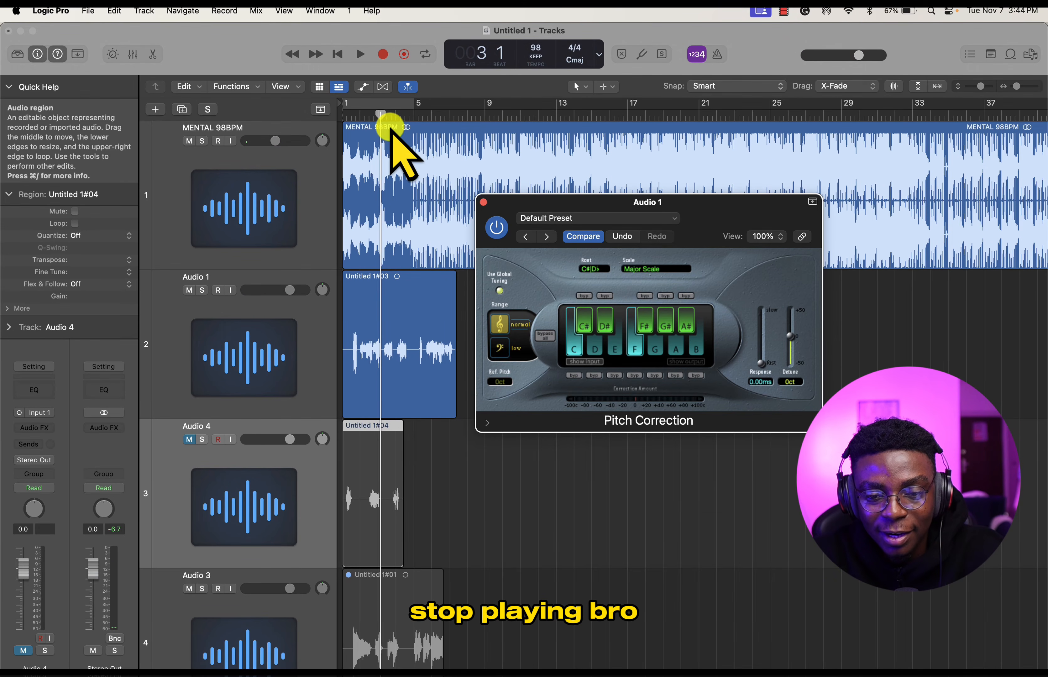
left_click(359, 115)
key("space")
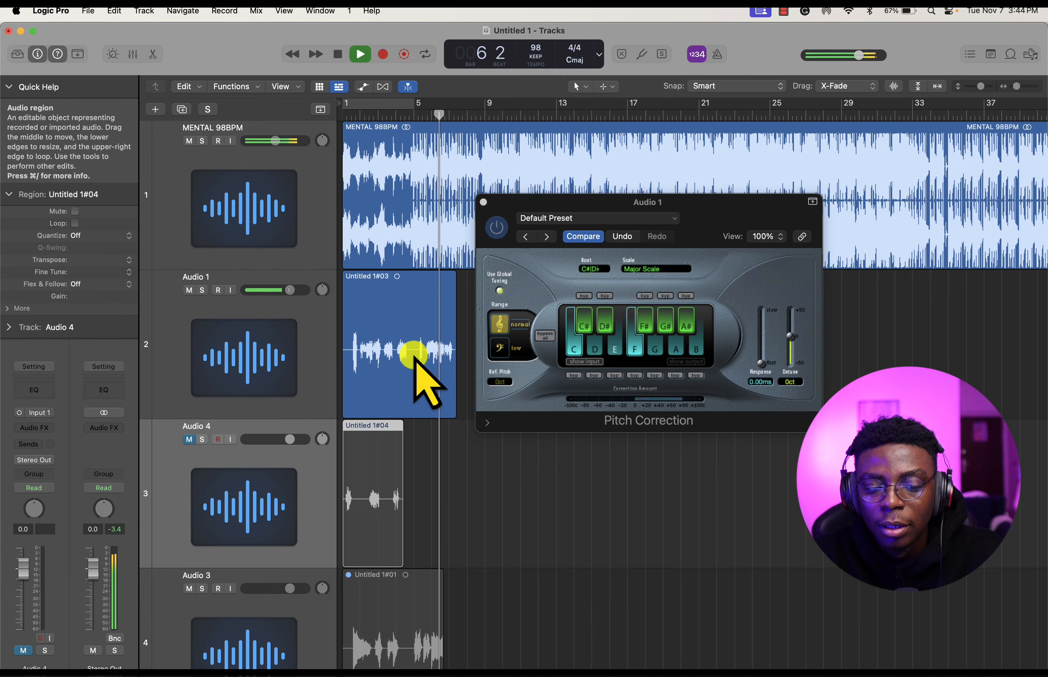
key("space")
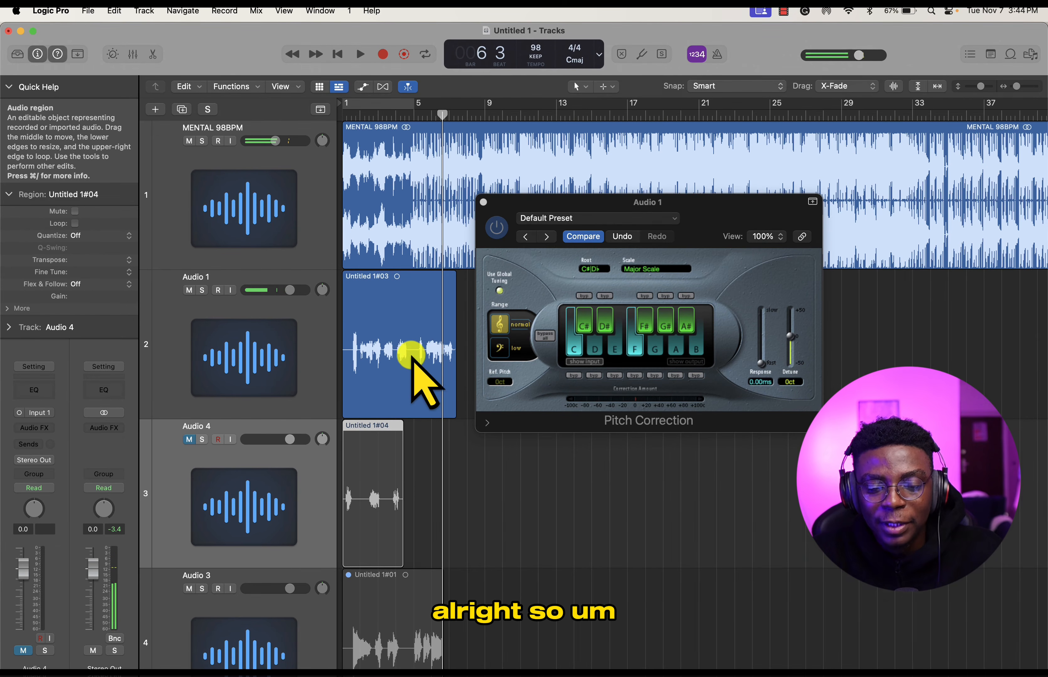
- Select the Audio 1 track and close its Pitch Correction window
left_click(325, 367)
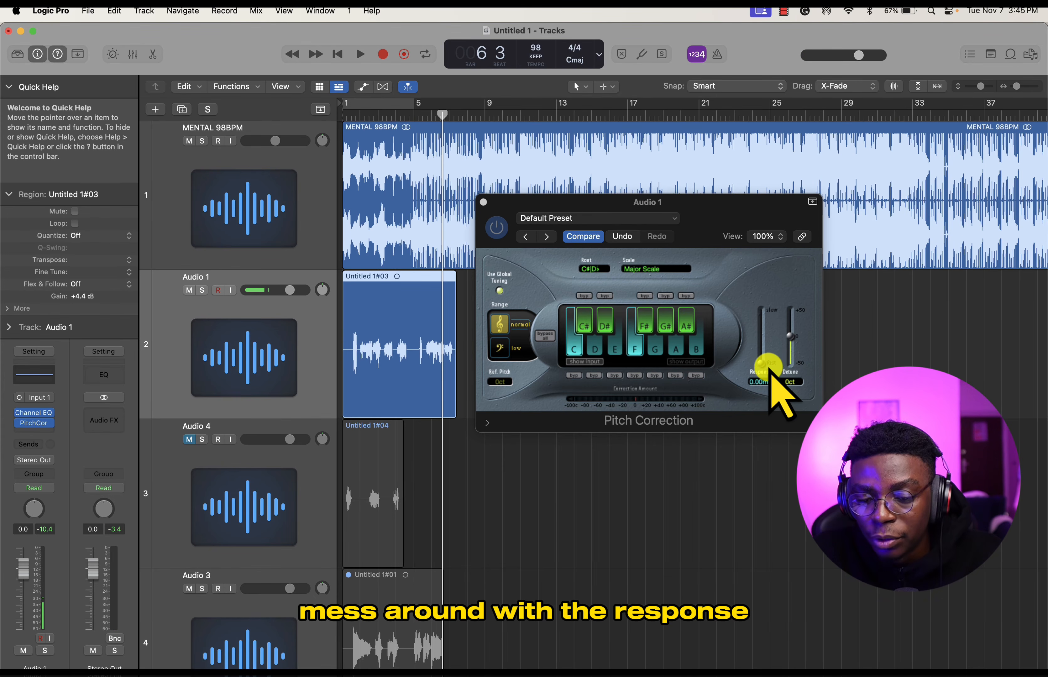
left_click_drag(658, 204, 591, 176)
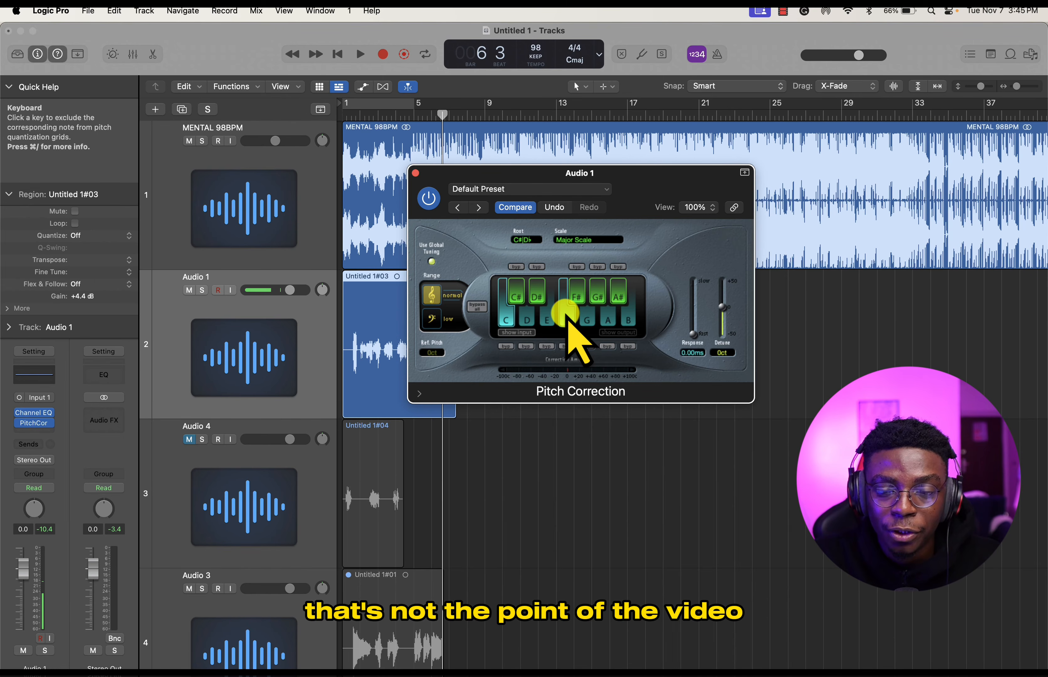
left_click(417, 174)
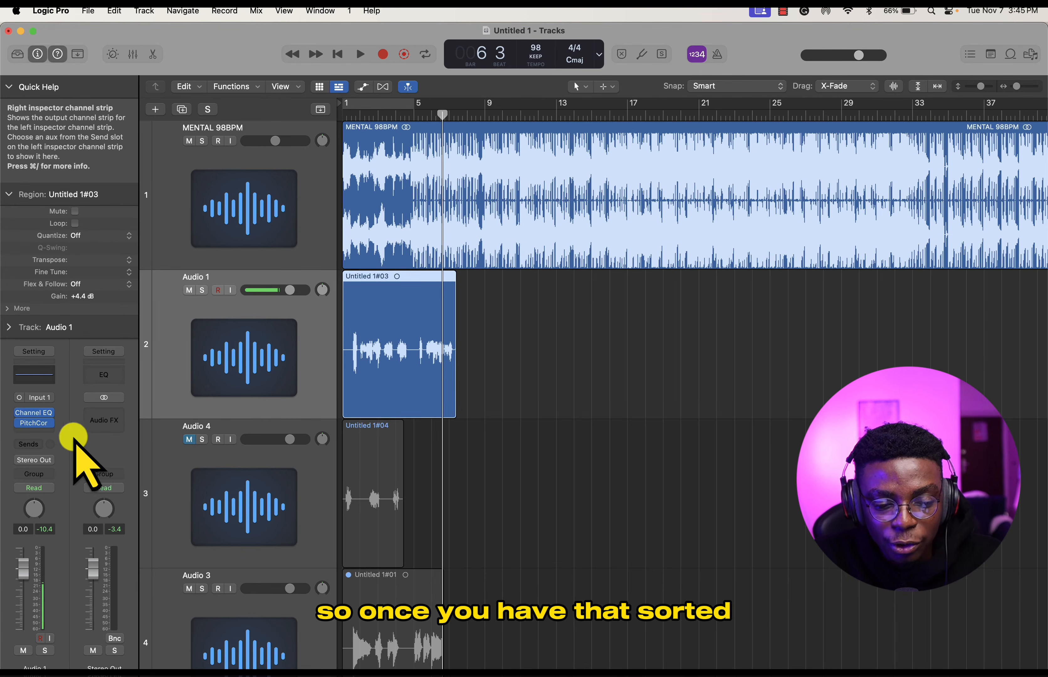
- Add a ChromaVerb reverb to Audio 1 after Pitch Correction
left_click(44, 431)
mouse_move(91, 595)
scroll(92, 607, "down", 3)
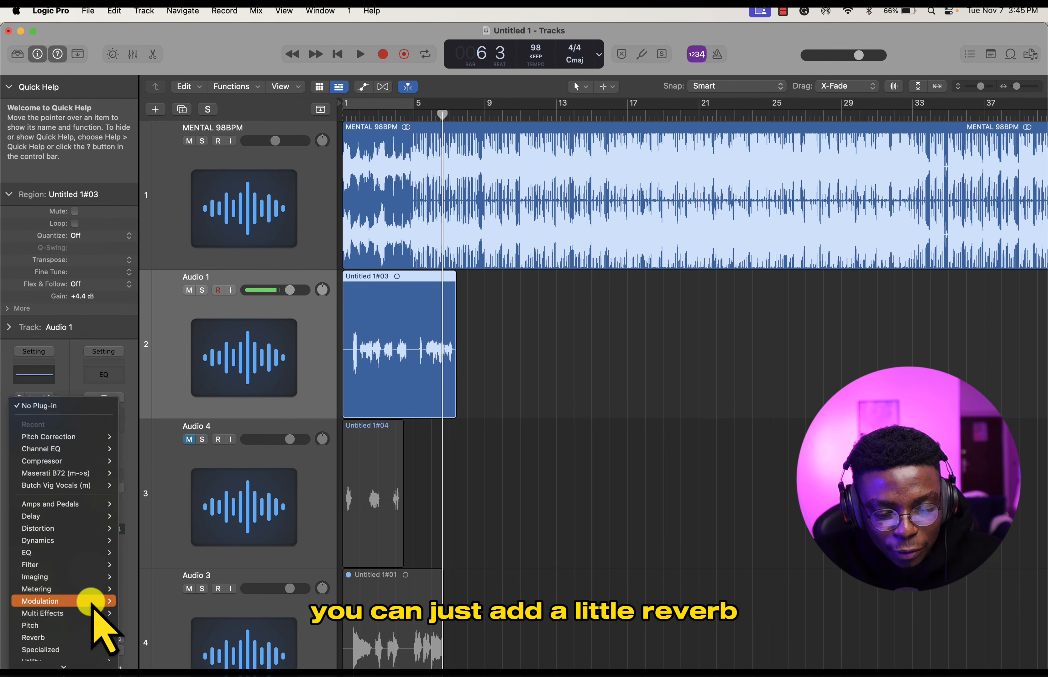
mouse_move(91, 621)
mouse_move(146, 622)
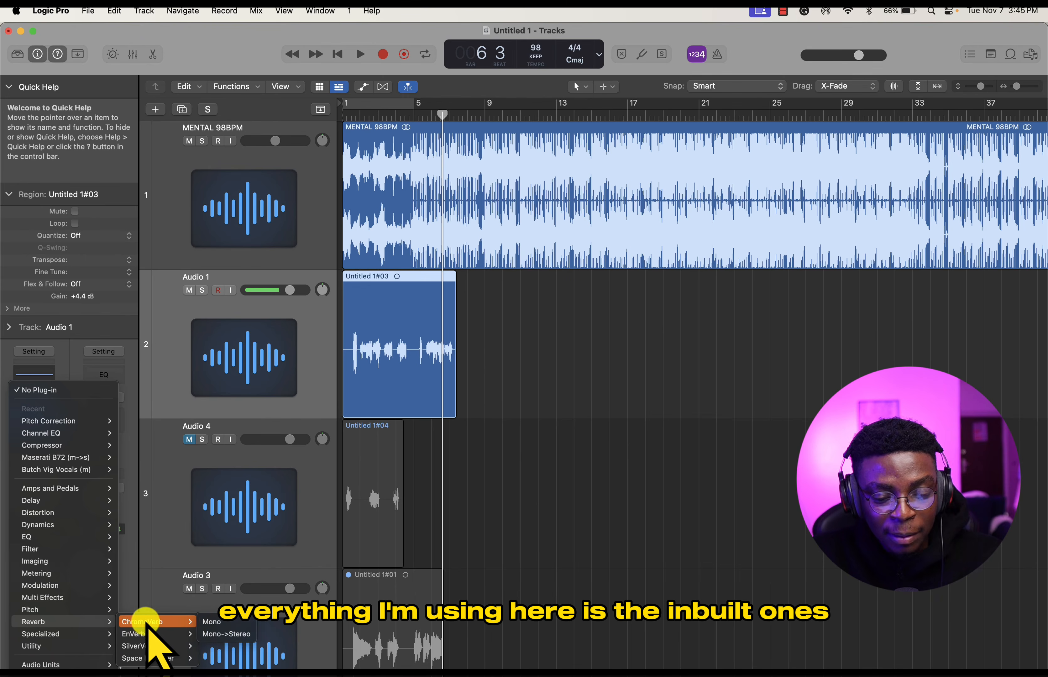
left_click(223, 623)
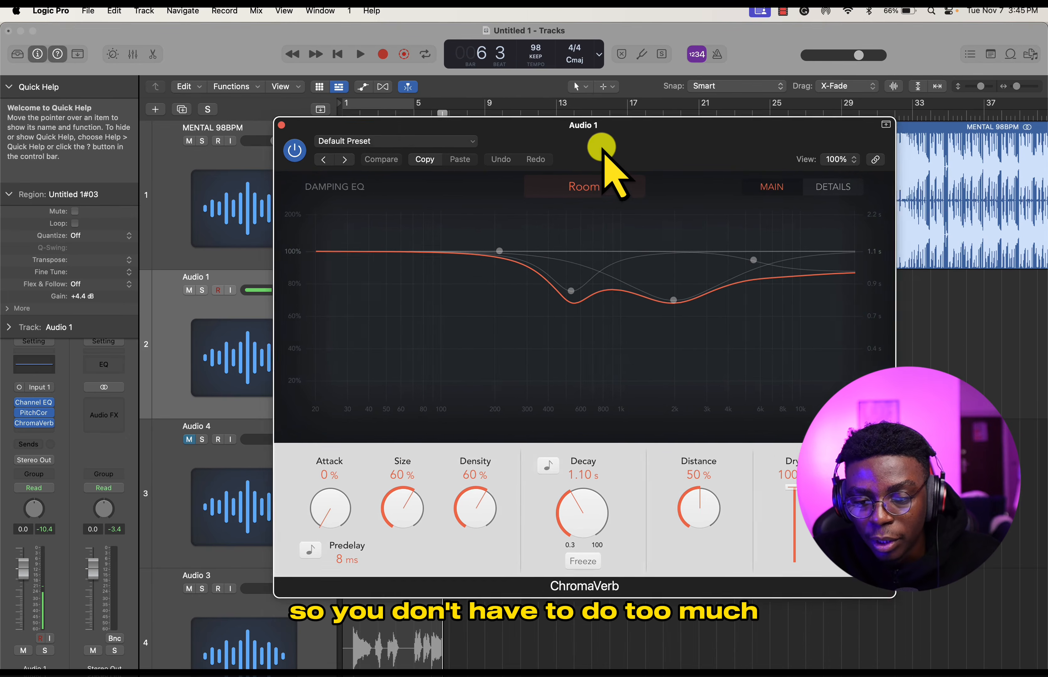
- Set the ChromaVerb Wet level on Audio 1 to 8% and close the plug-in window
left_click_drag(602, 149, 666, 223)
left_click(649, 266)
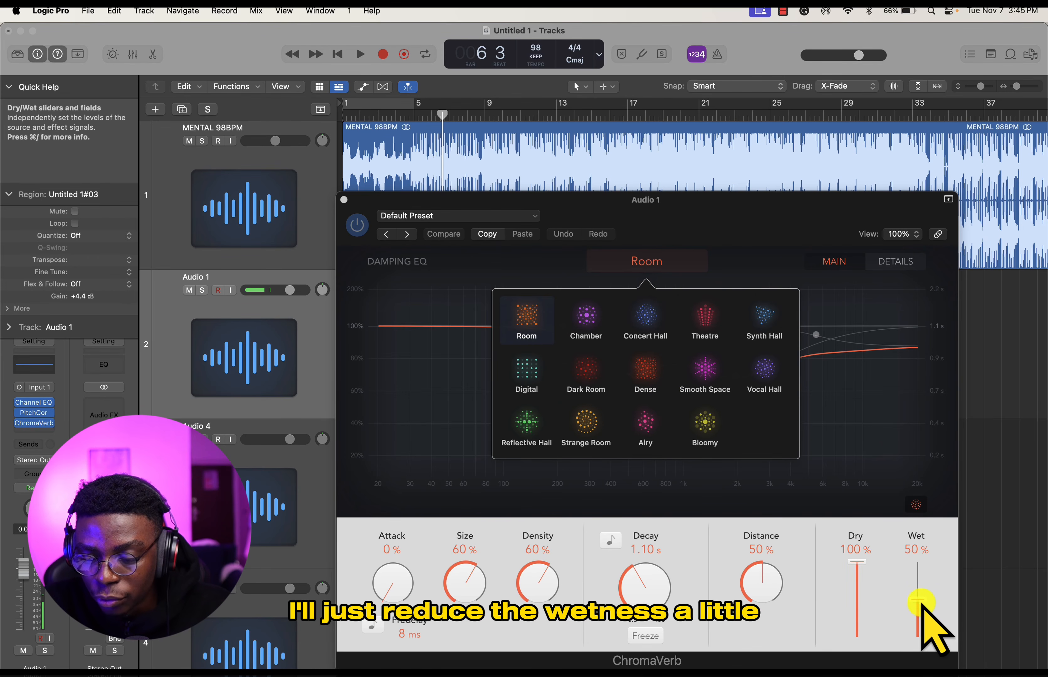
left_click_drag(918, 599, 922, 613)
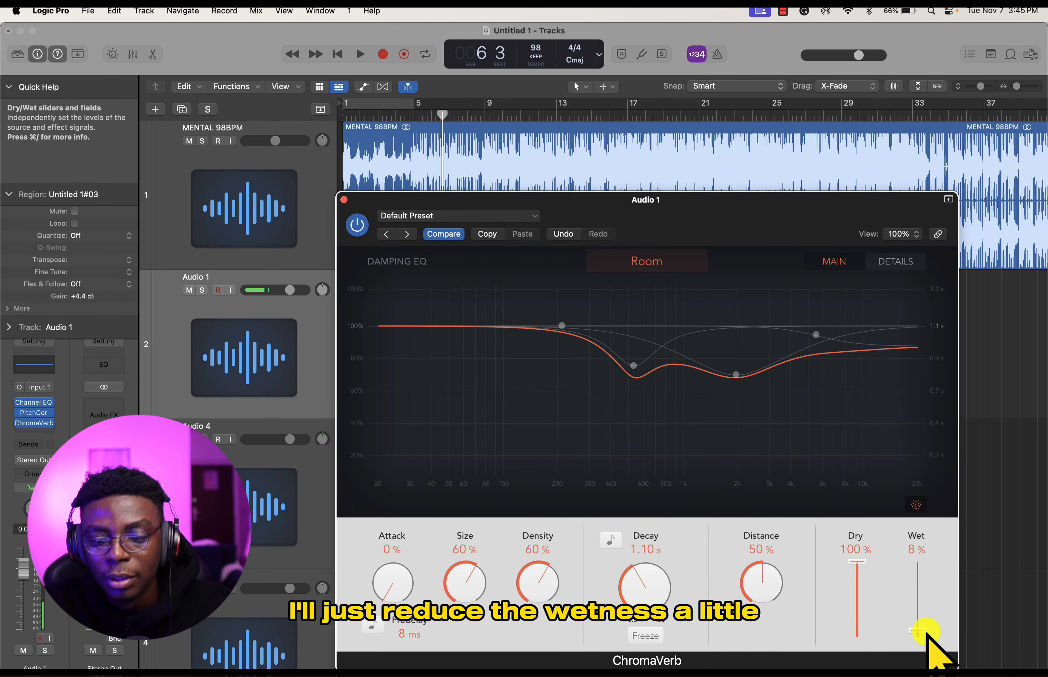
left_click(345, 200)
- Play the vocal with the beat from the start and raise ChromaVerb's Wet level on Audio 1 to 21%
key("space")
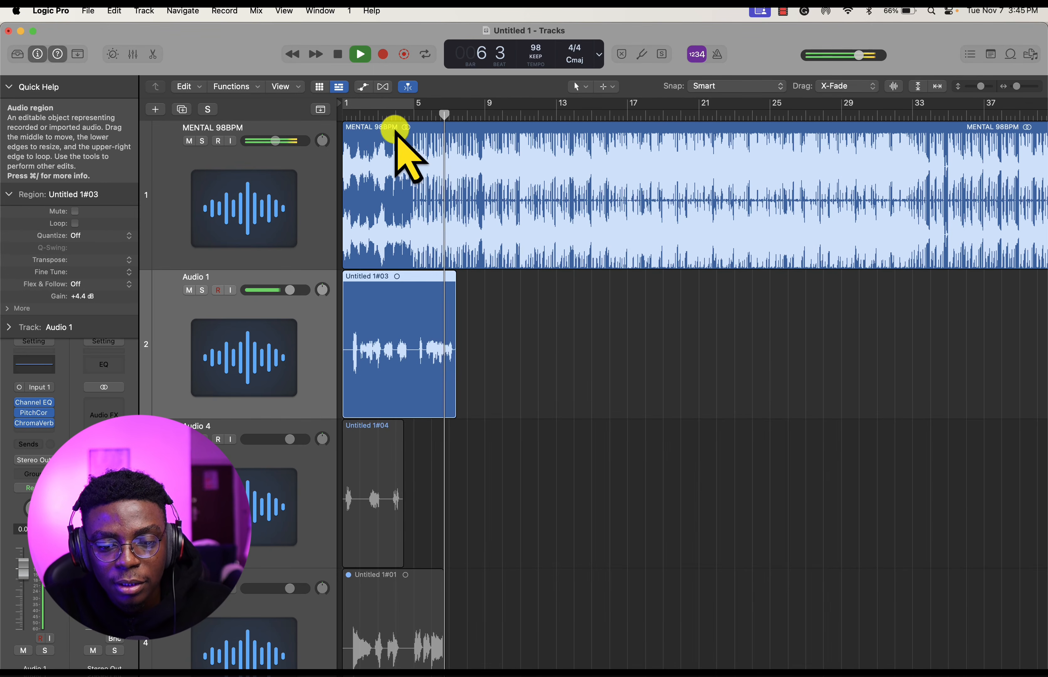
left_click(353, 117)
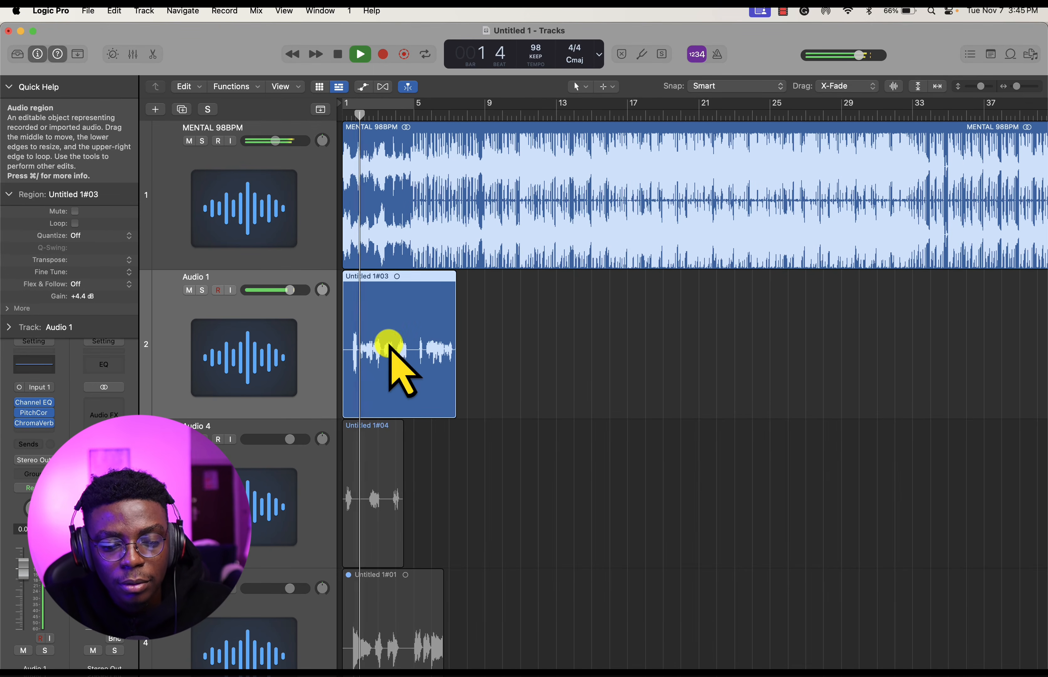
left_click(38, 423)
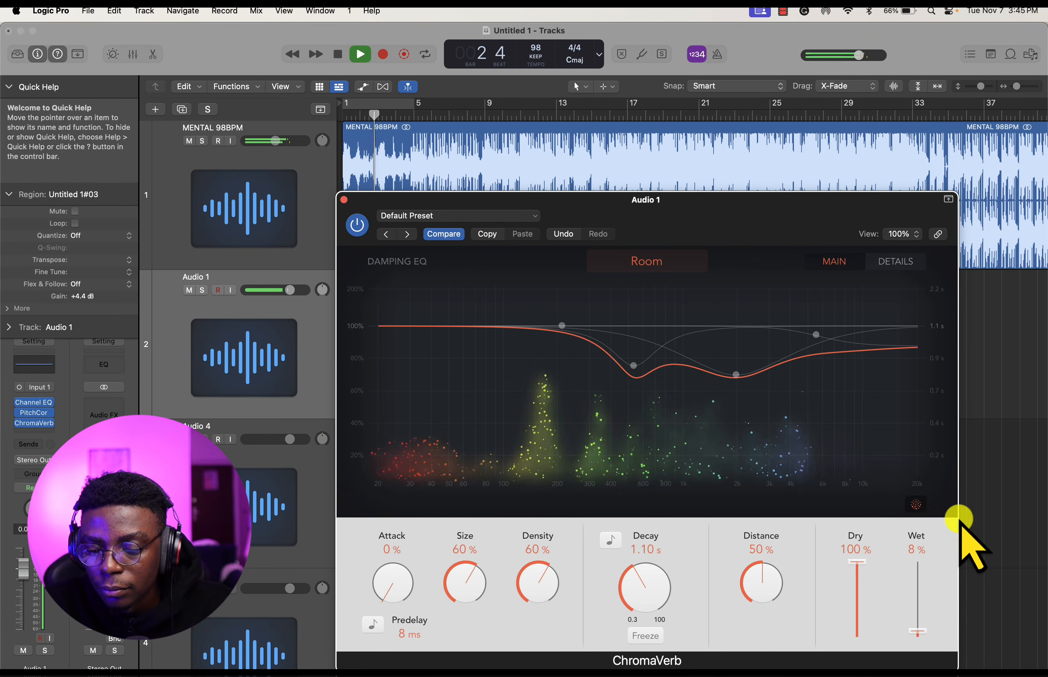
left_click_drag(916, 618, 916, 618)
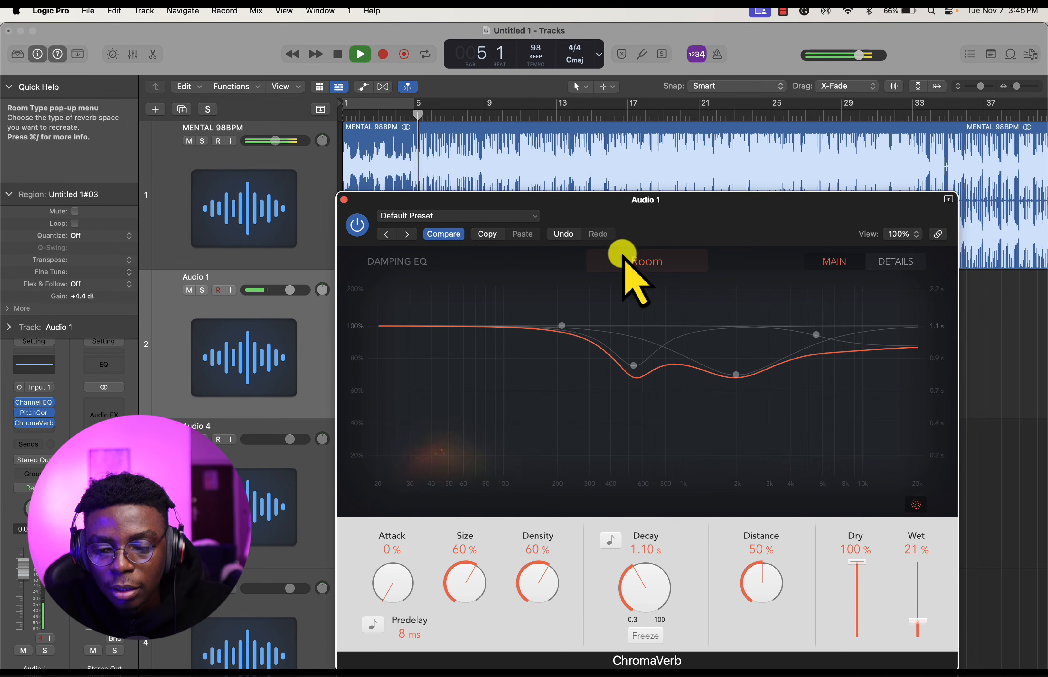
left_click_drag(612, 227, 789, 409)
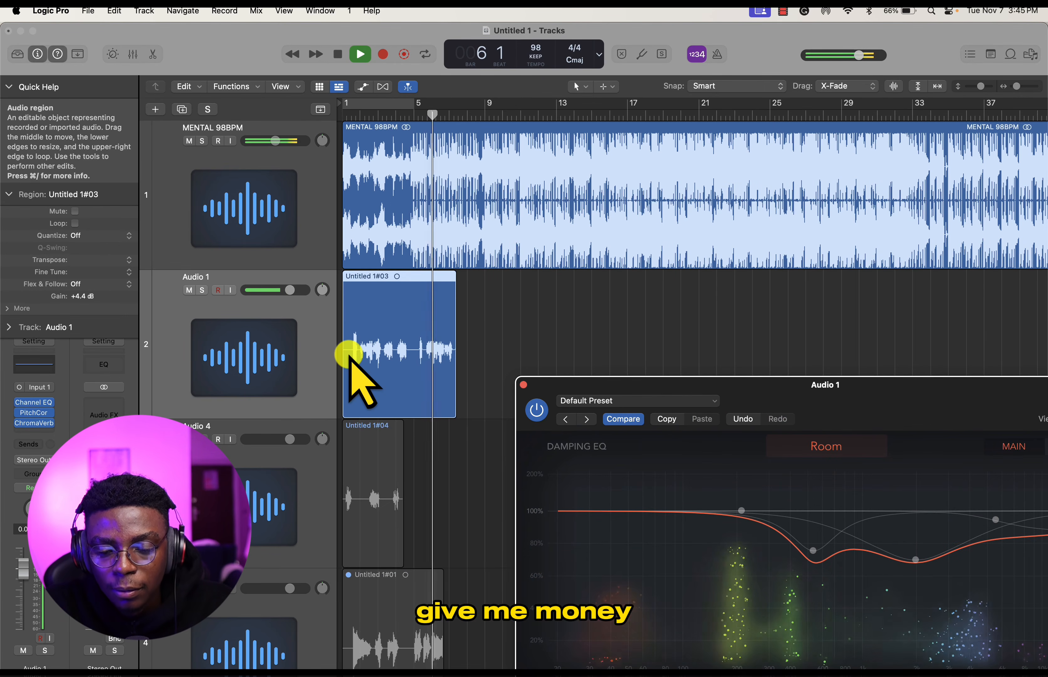
key("space")
- Change the ChromaVerb room type to Concert Hall and listen to the vocal from around bar 2
left_click(534, 332)
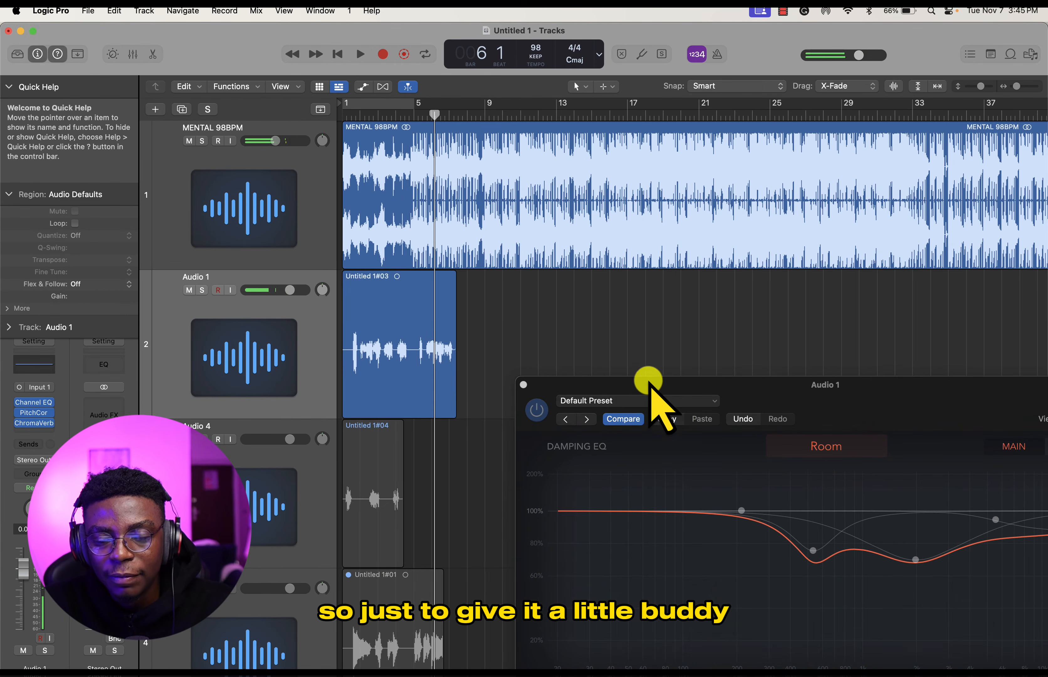
left_click_drag(650, 381, 432, 201)
left_click(599, 259)
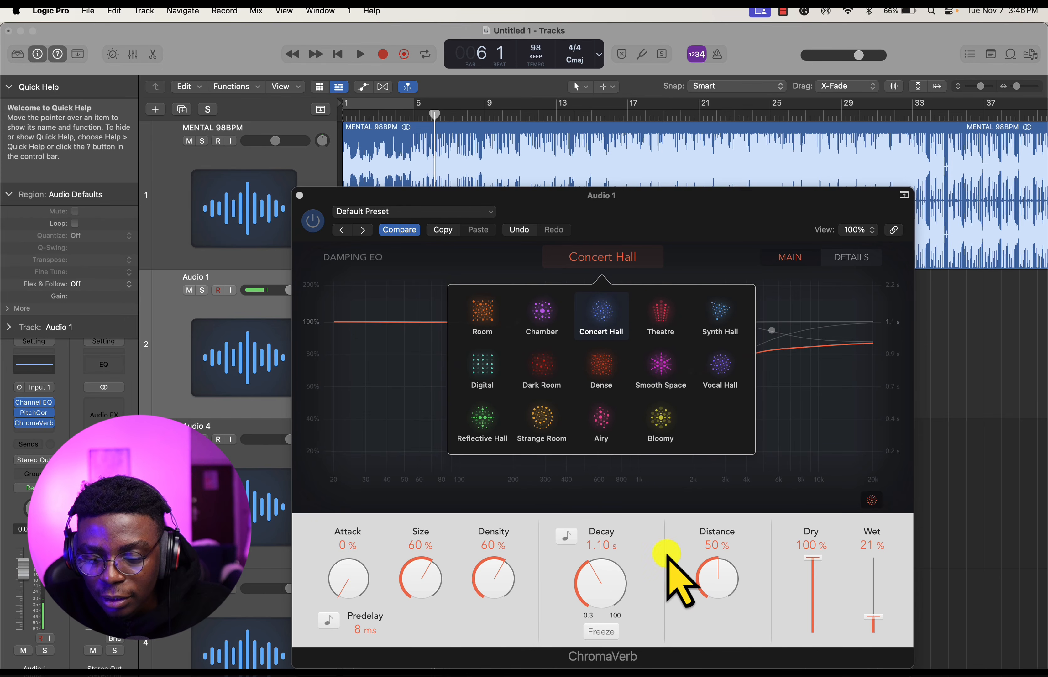
left_click_drag(486, 200, 718, 266)
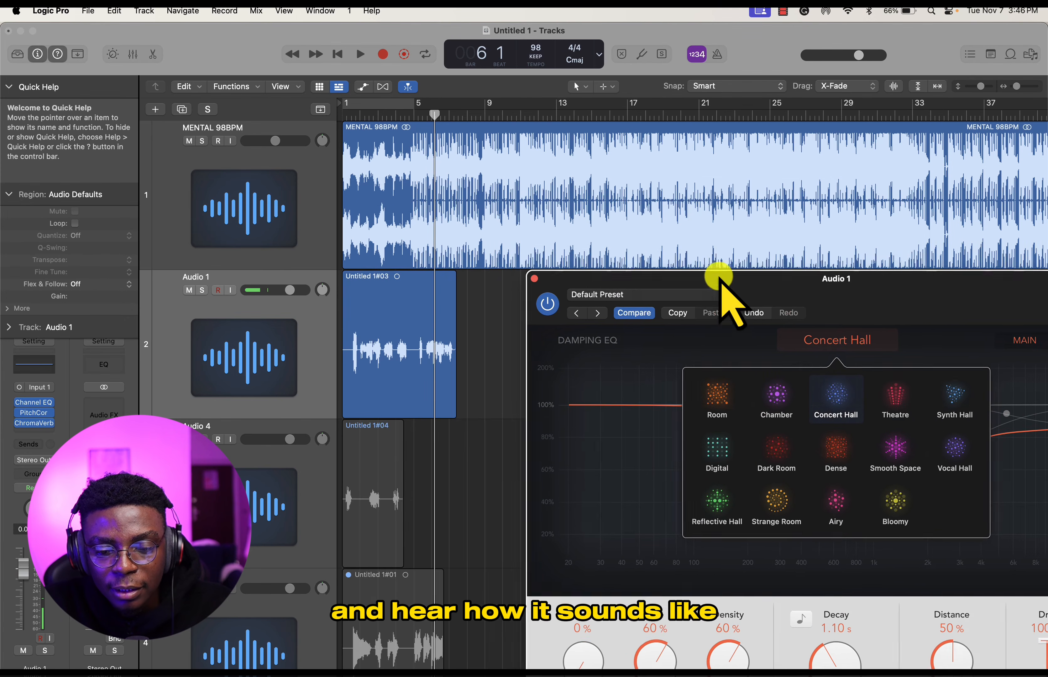
left_click(362, 118)
key("space")
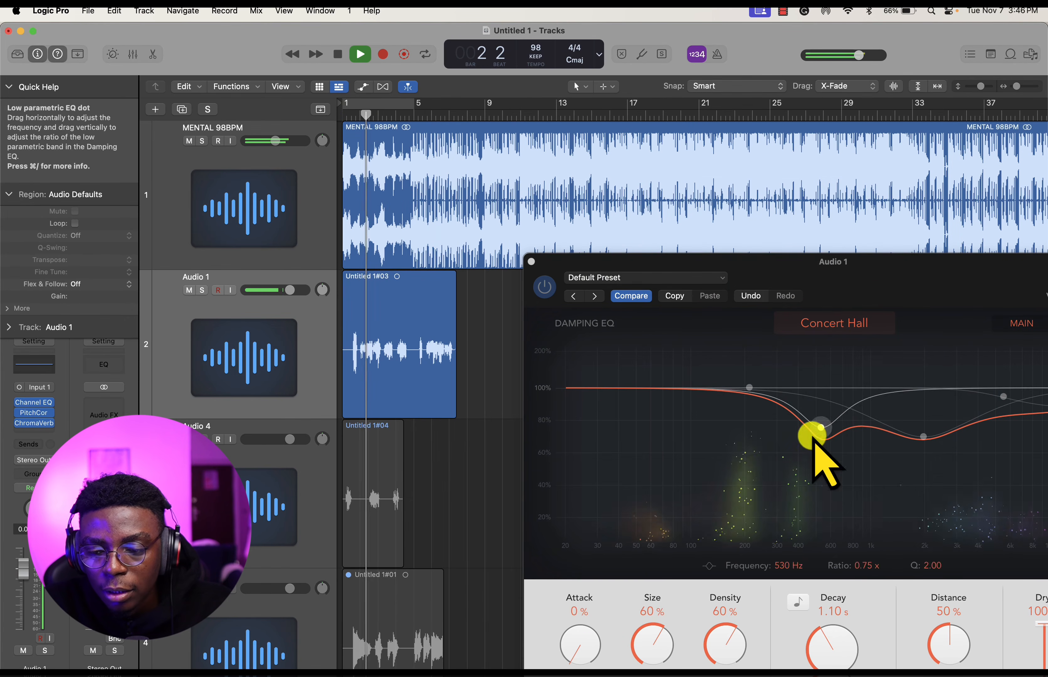
left_click_drag(863, 283, 674, 155)
- Raise ChromaVerb's Wet level to 100% and listen to the exaggerated reverb
key("space")
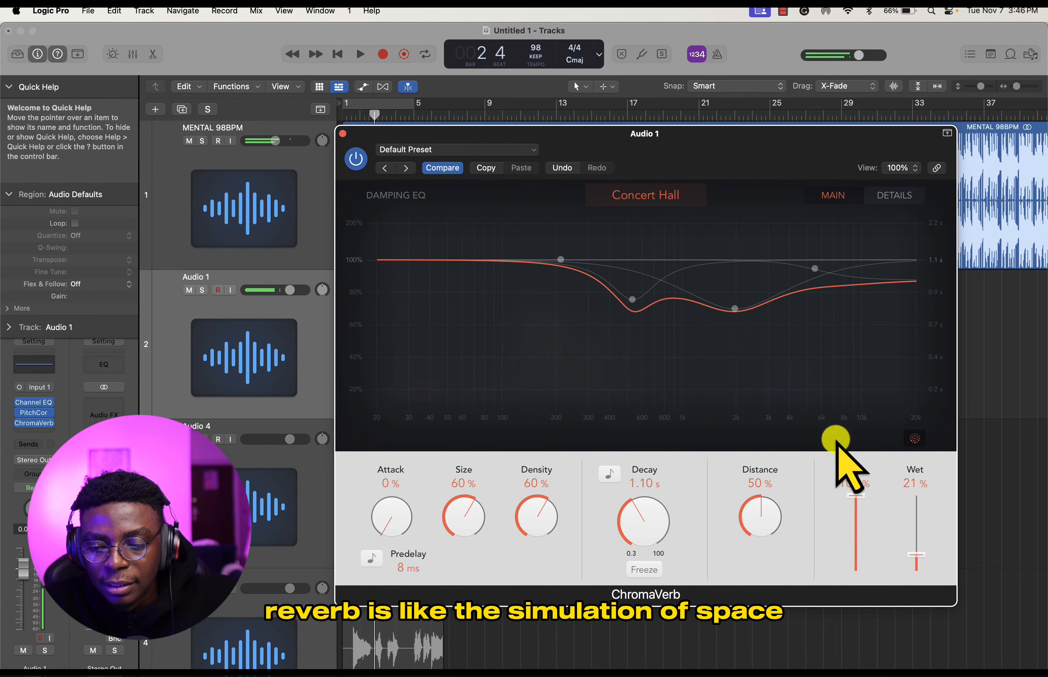
left_click_drag(921, 557, 921, 532)
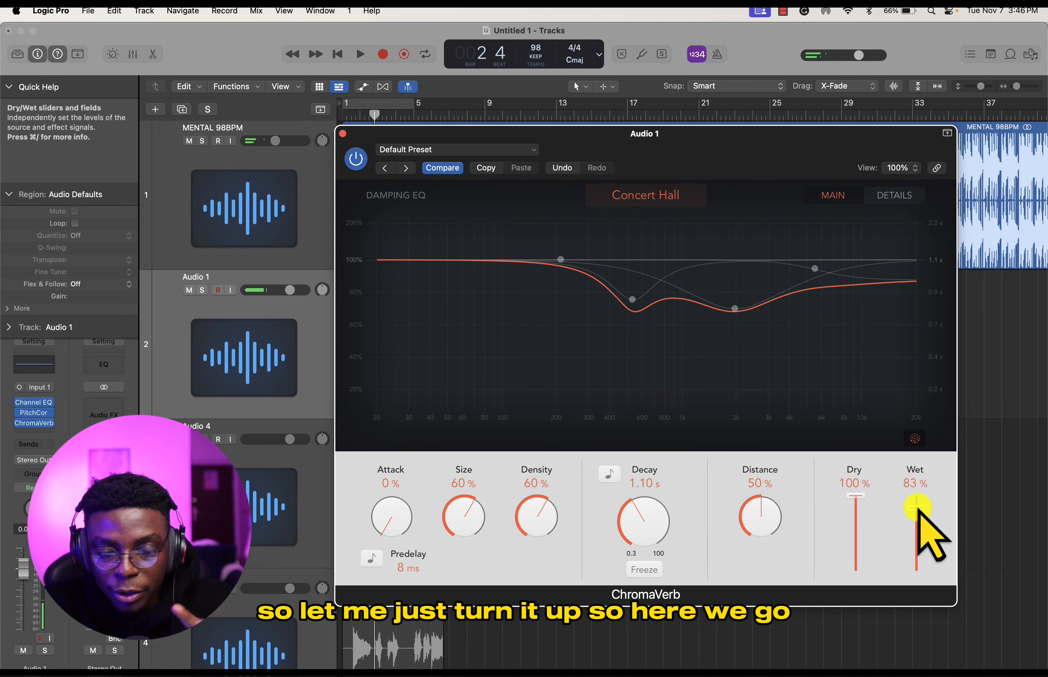
key("space")
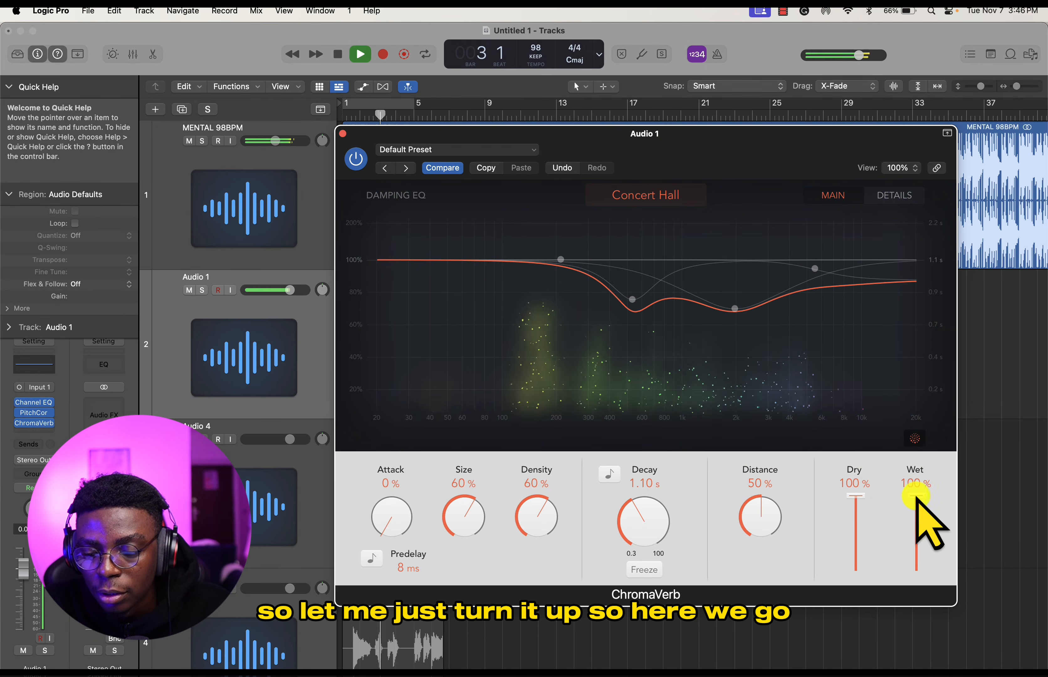
- Reduce ChromaVerb's Wet level to 28% and listen to the vocal up to around bar 4
left_click_drag(912, 495, 924, 551)
key("space")
key("space")
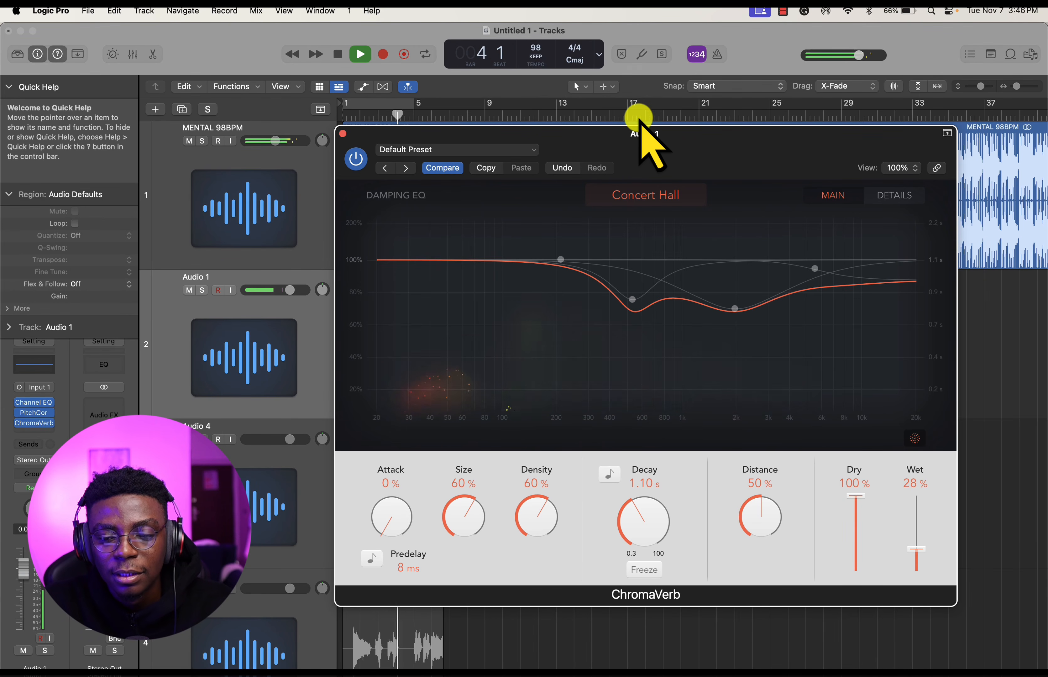
left_click_drag(610, 138, 764, 254)
key("space")
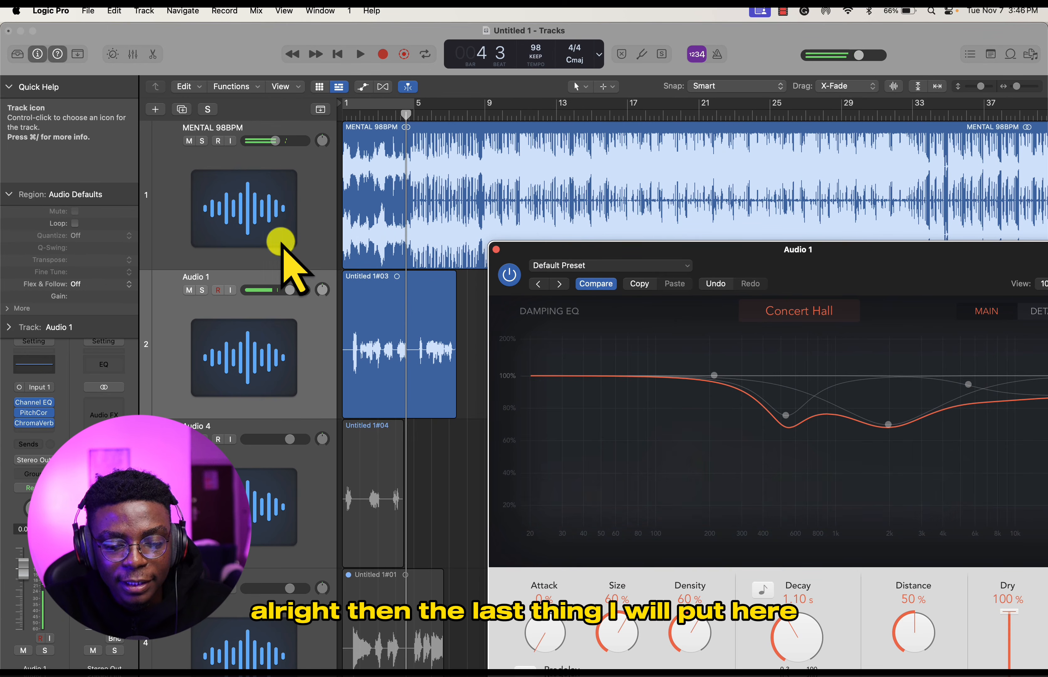
- Add a mono Compressor to Audio 1 after ChromaVerb
left_click(320, 325)
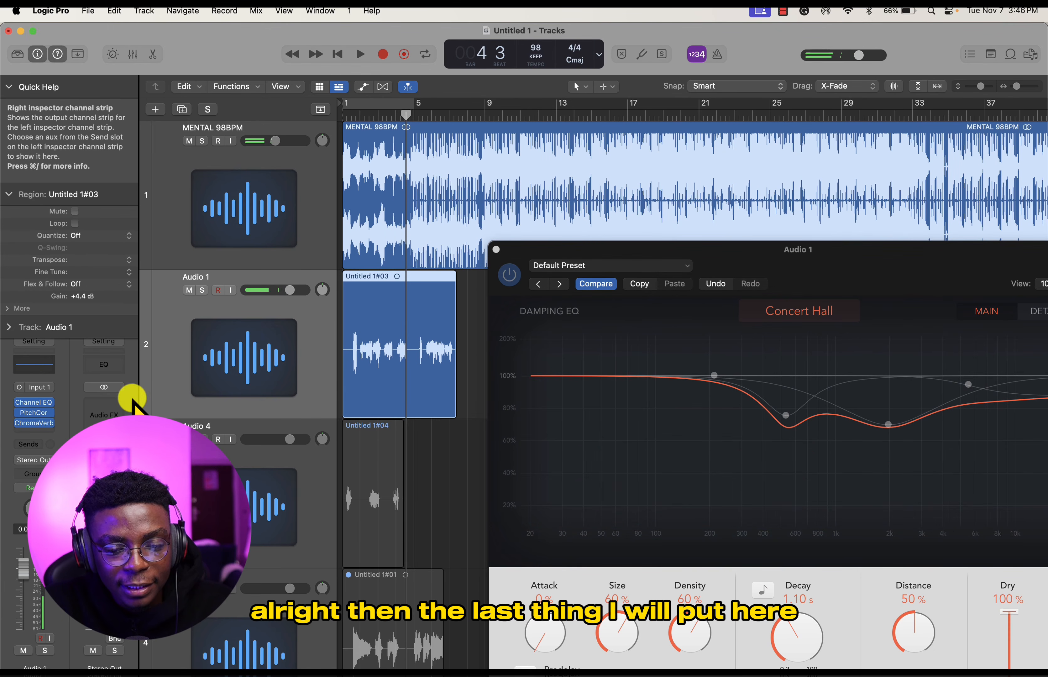
left_click(49, 433)
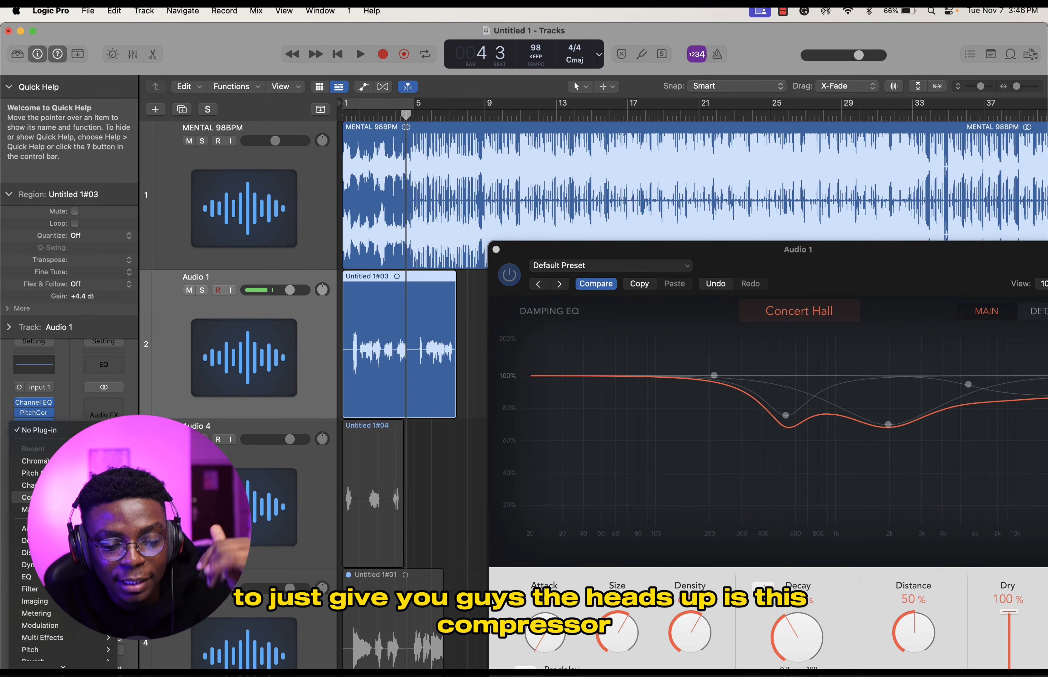
scroll(95, 636, "down", 3)
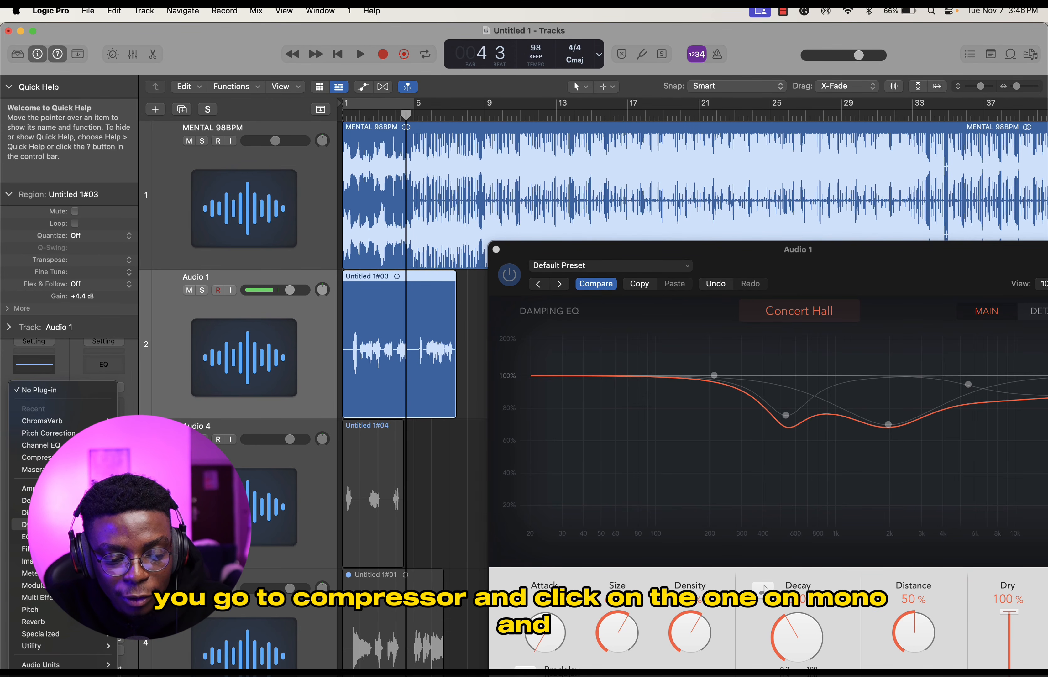
left_click(241, 575)
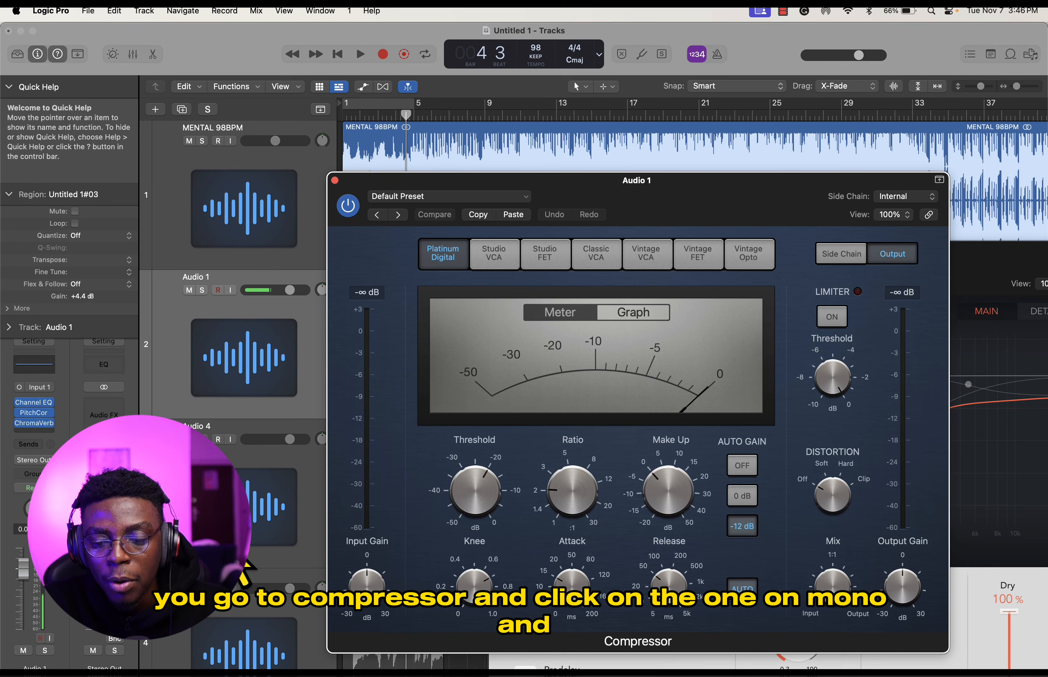
- Listen to the compressed vocal over the beat from near the start and review the Compressor's controls
left_click_drag(581, 199, 605, 259)
key("space")
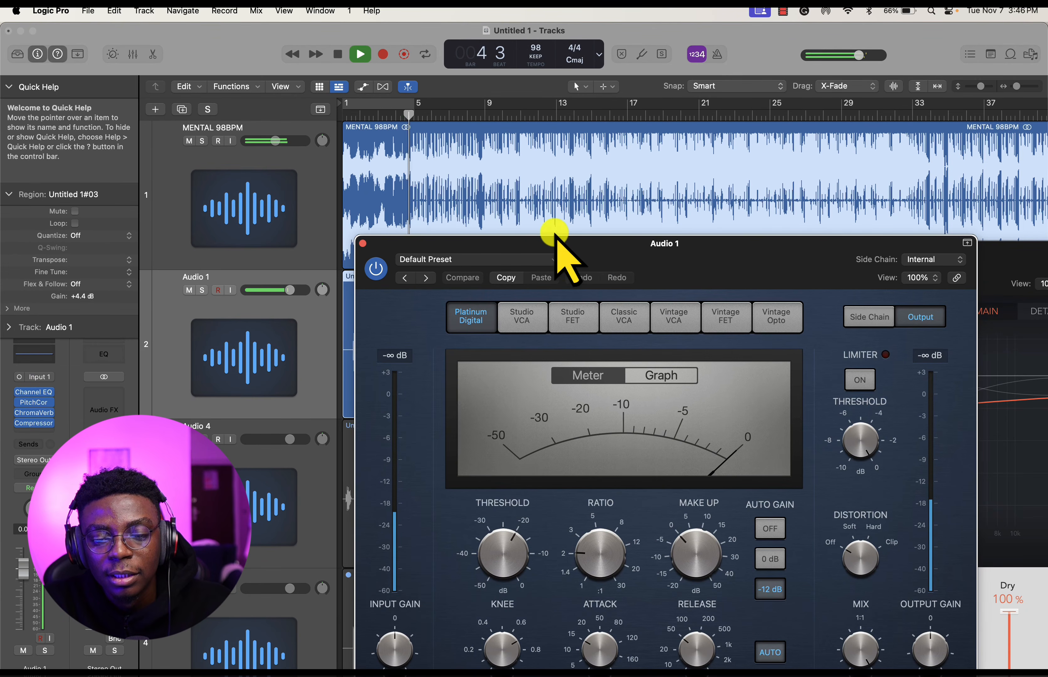
left_click(360, 118)
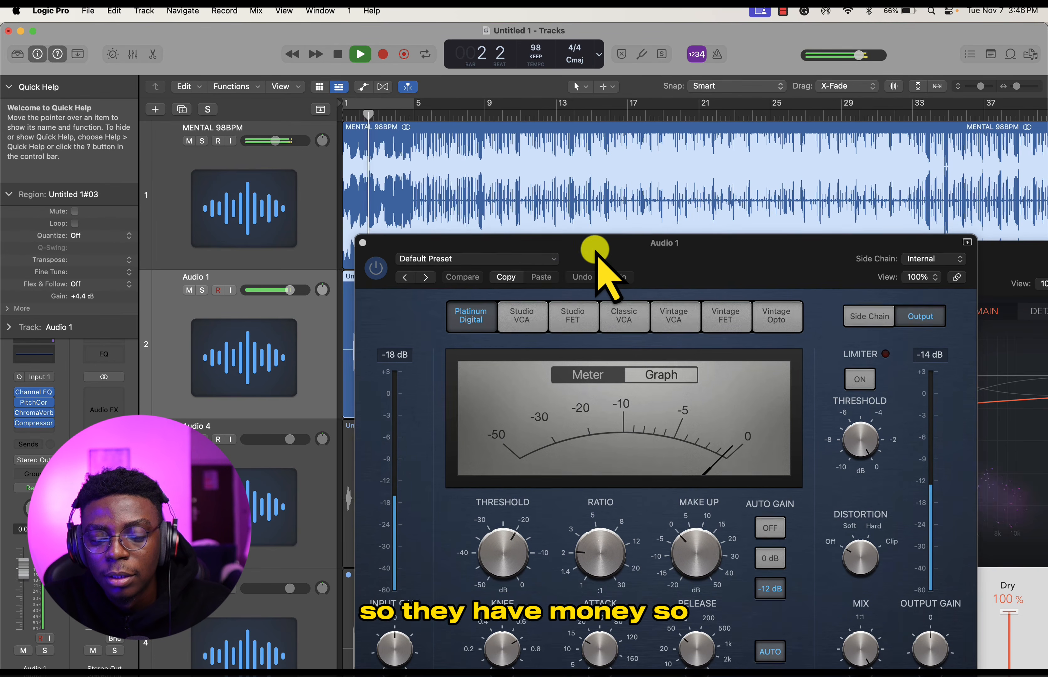
left_click_drag(595, 246, 580, 207)
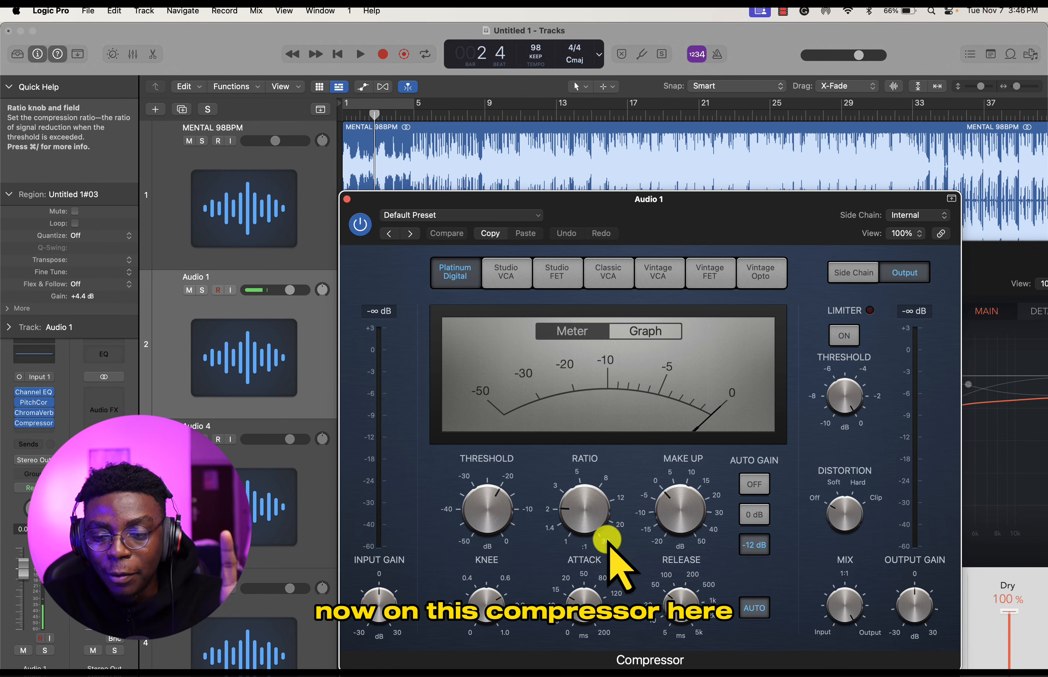
left_click_drag(709, 216, 681, 155)
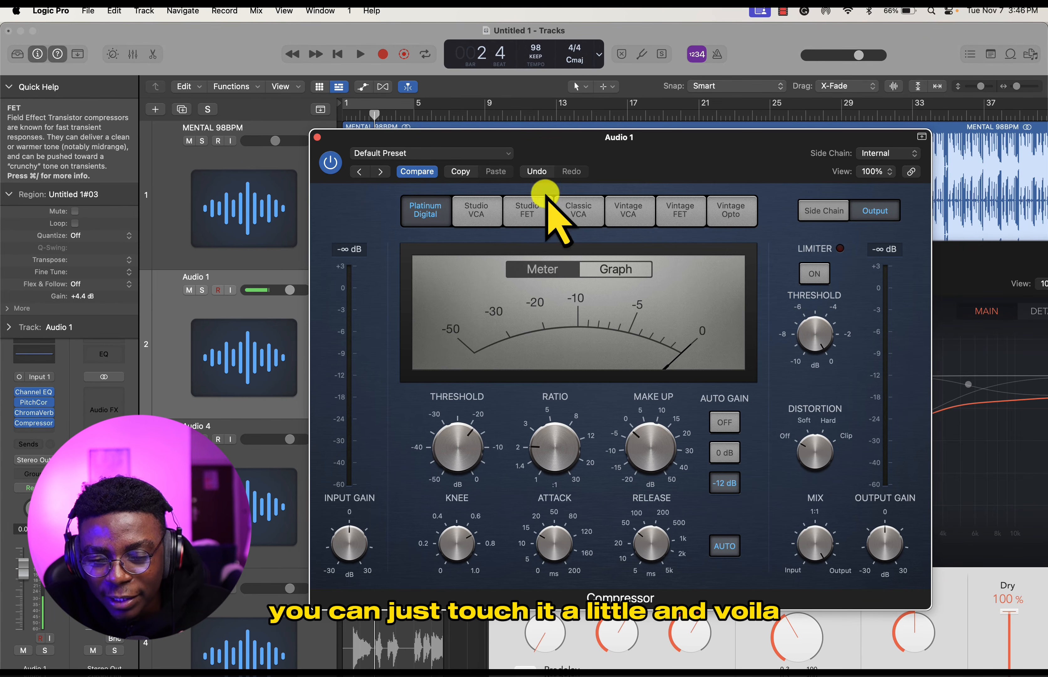
- Close the Compressor and ChromaVerb windows of Audio 1
left_click_drag(539, 152, 675, 297)
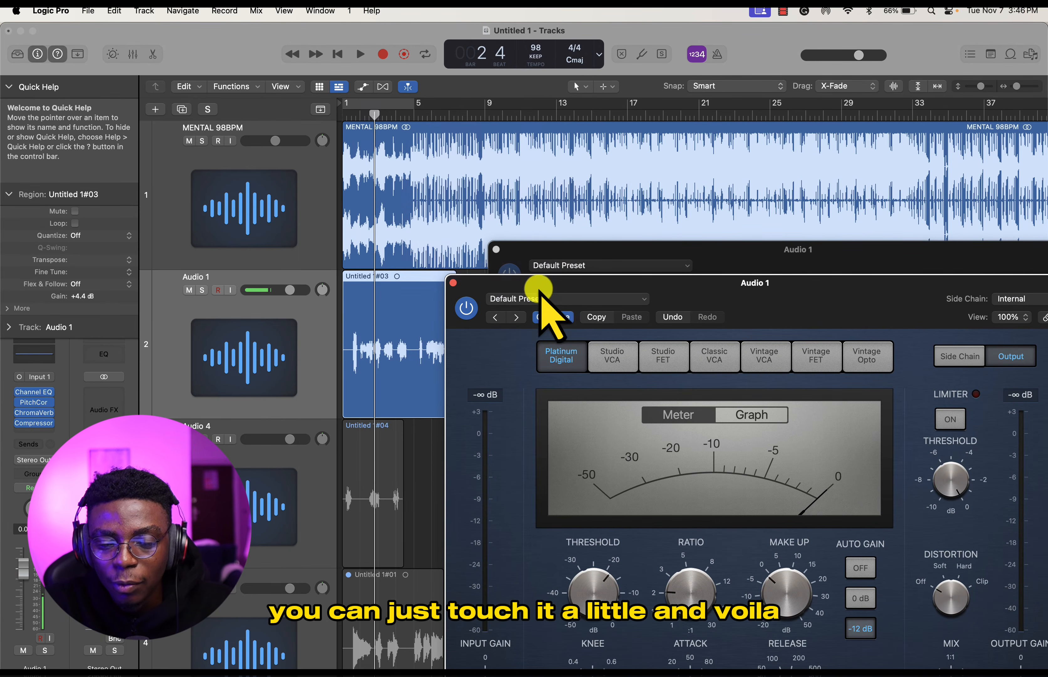
left_click(453, 284)
left_click(495, 249)
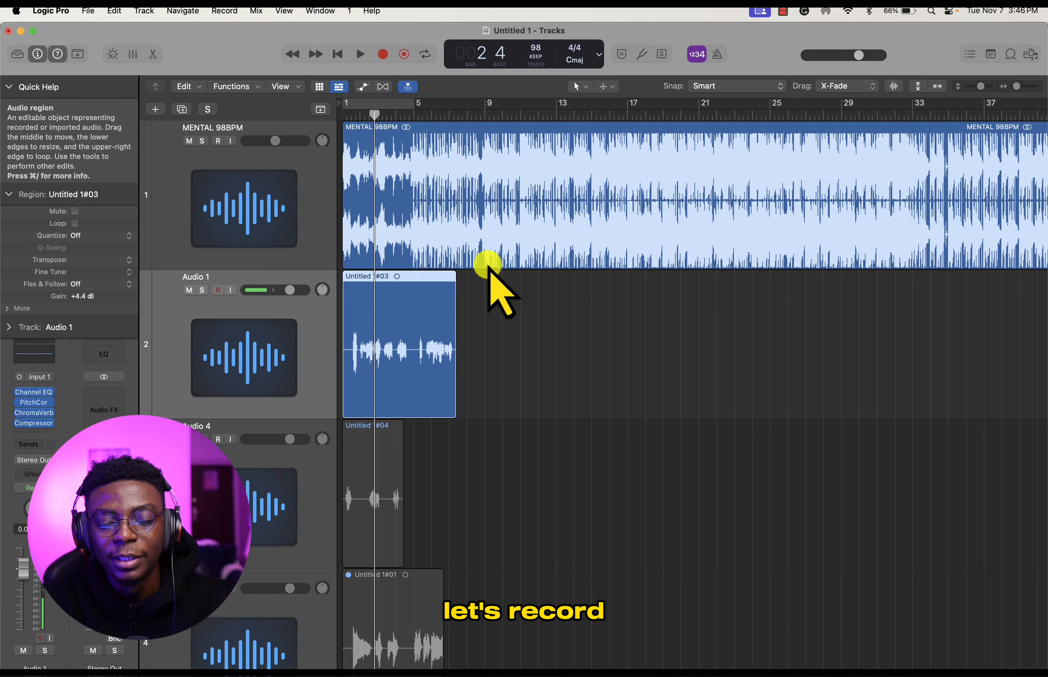
- Record-enable Audio 1 and duplicate it as a new track with the same plug-in chain
left_click_drag(423, 115, 453, 140)
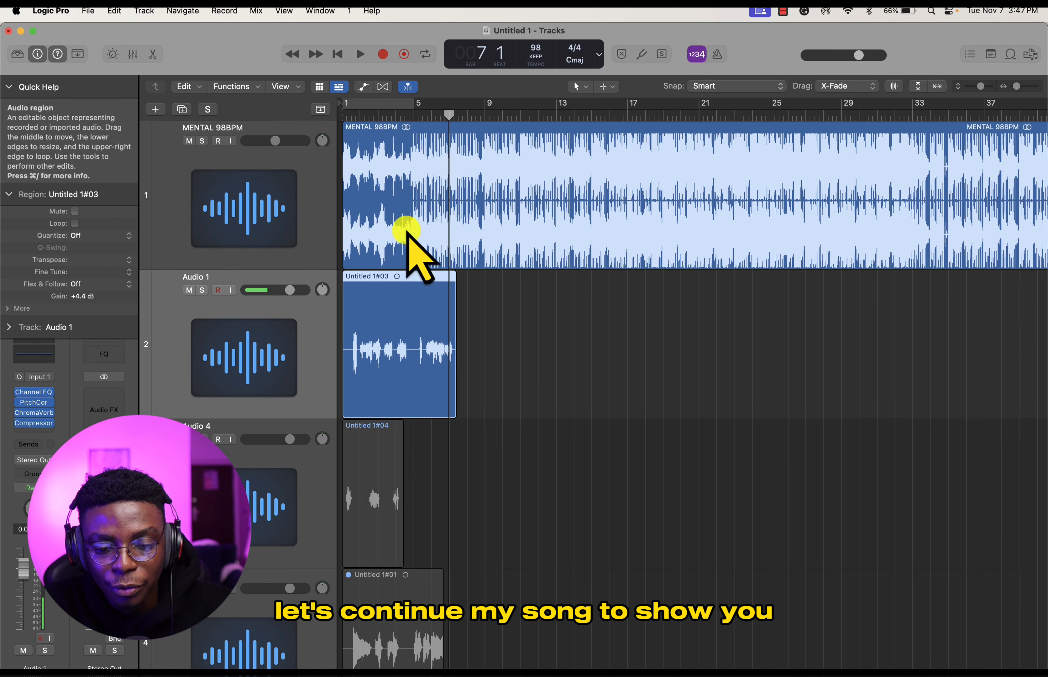
left_click(217, 290)
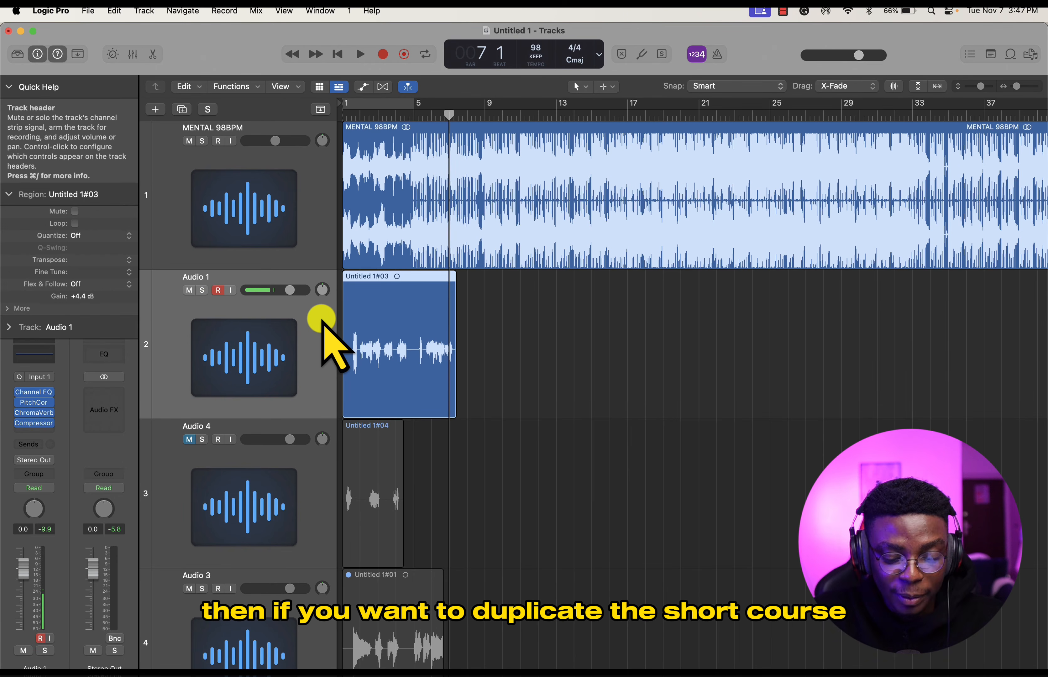
key("super+d")
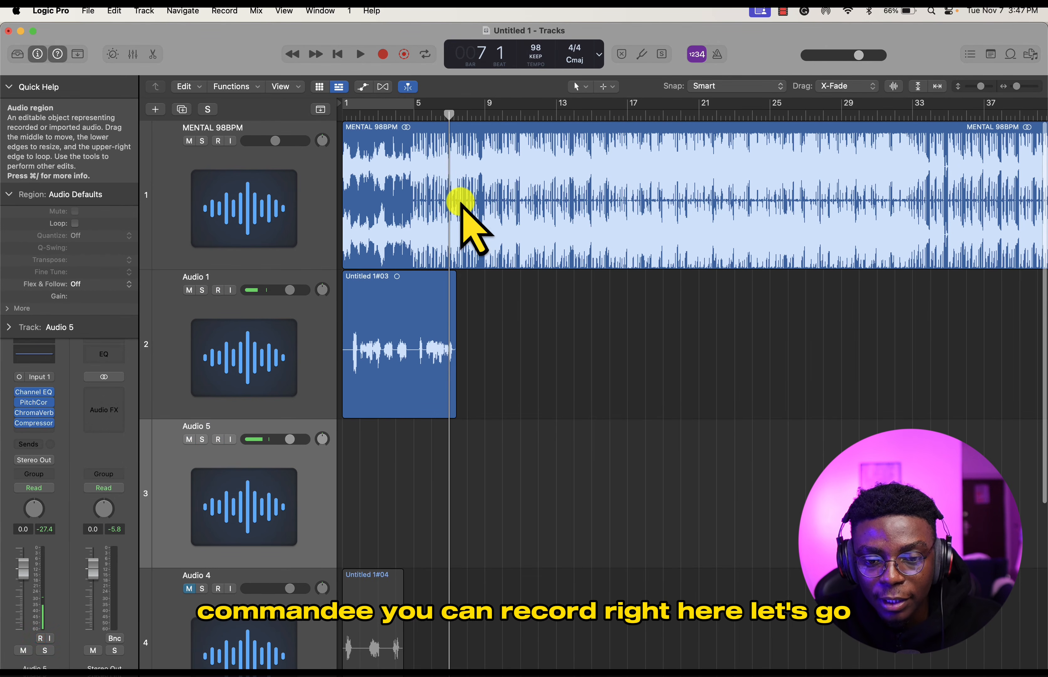
- Record a vocal take on the duplicated Audio 5 track from around bar 6 to bar 10
left_click(436, 115)
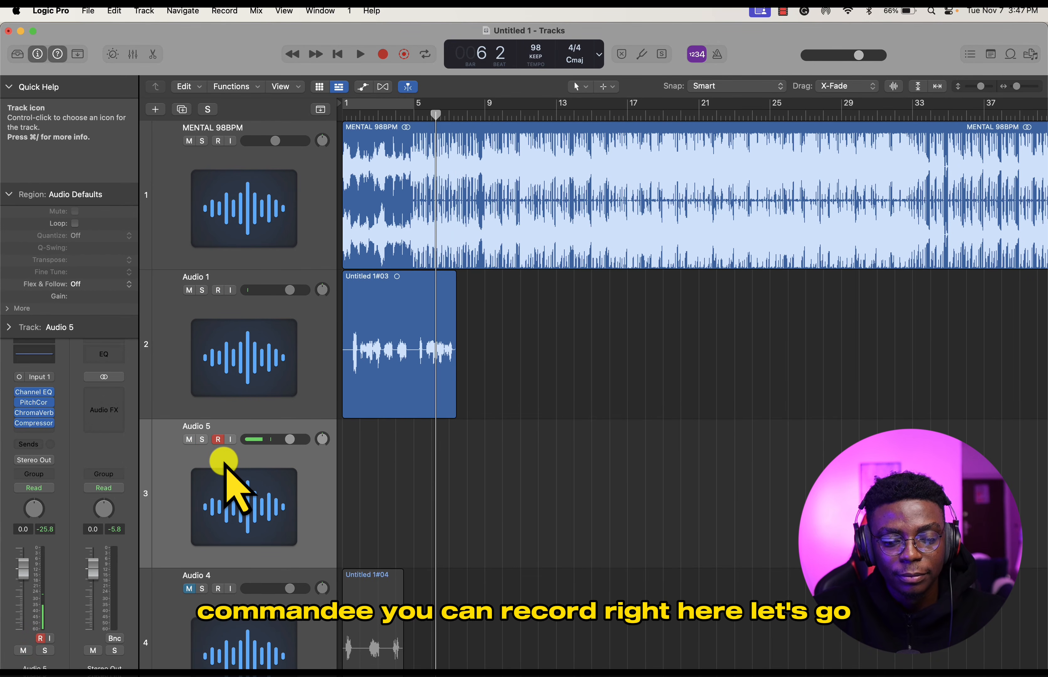
key("space")
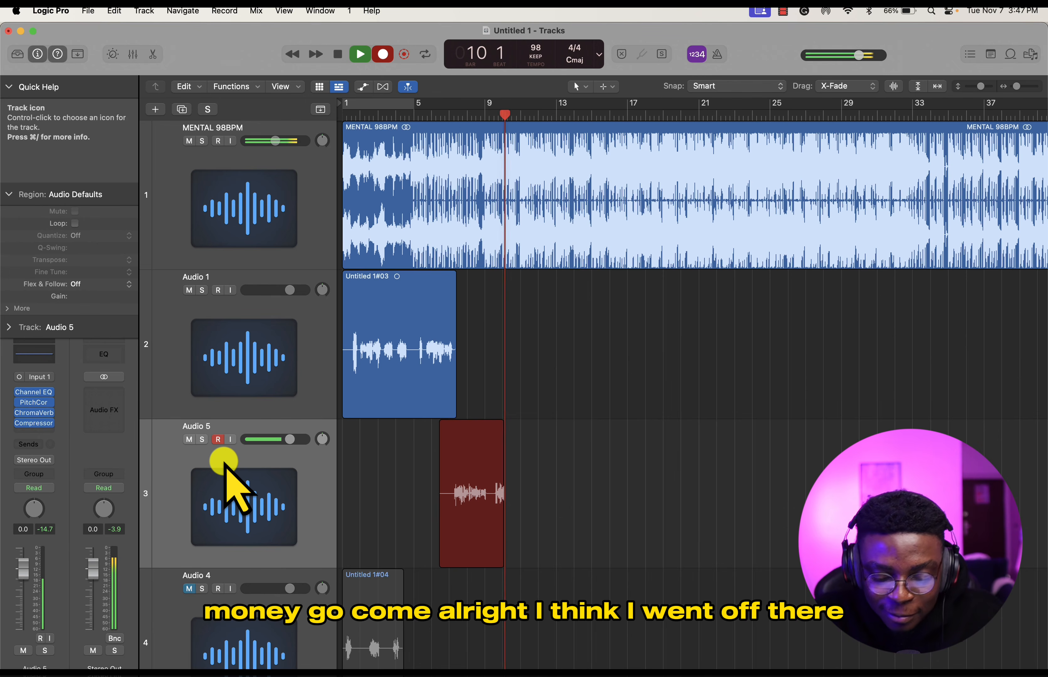
key("space")
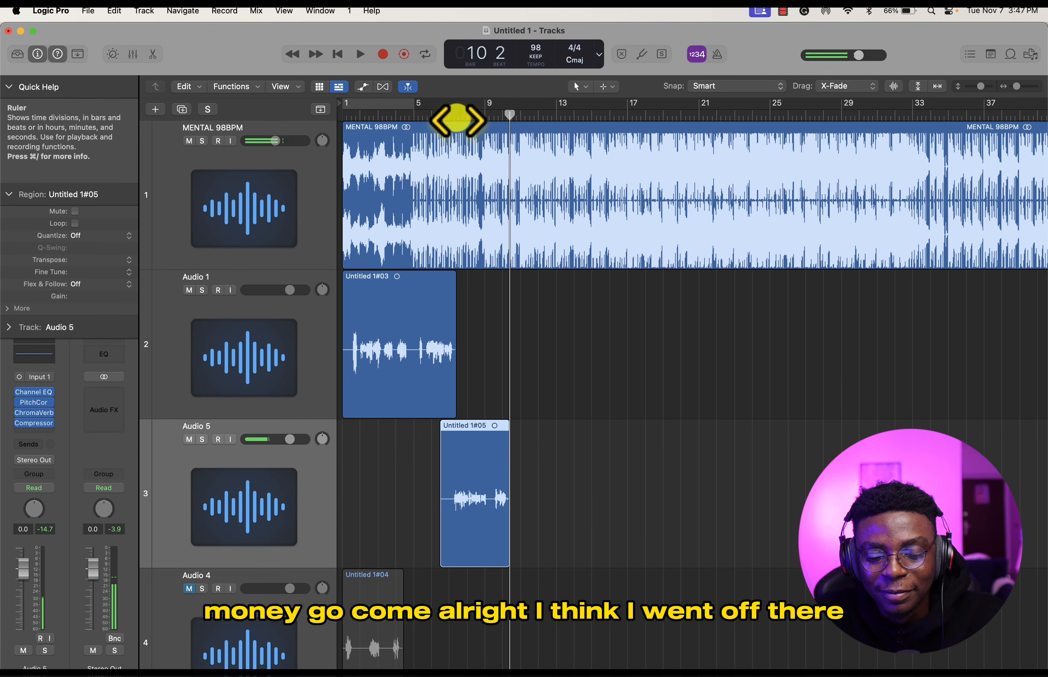
- Play back the new take from around bar 7 and slightly lower the MENTAL 98BPM track's volume
left_click_drag(458, 118, 450, 115)
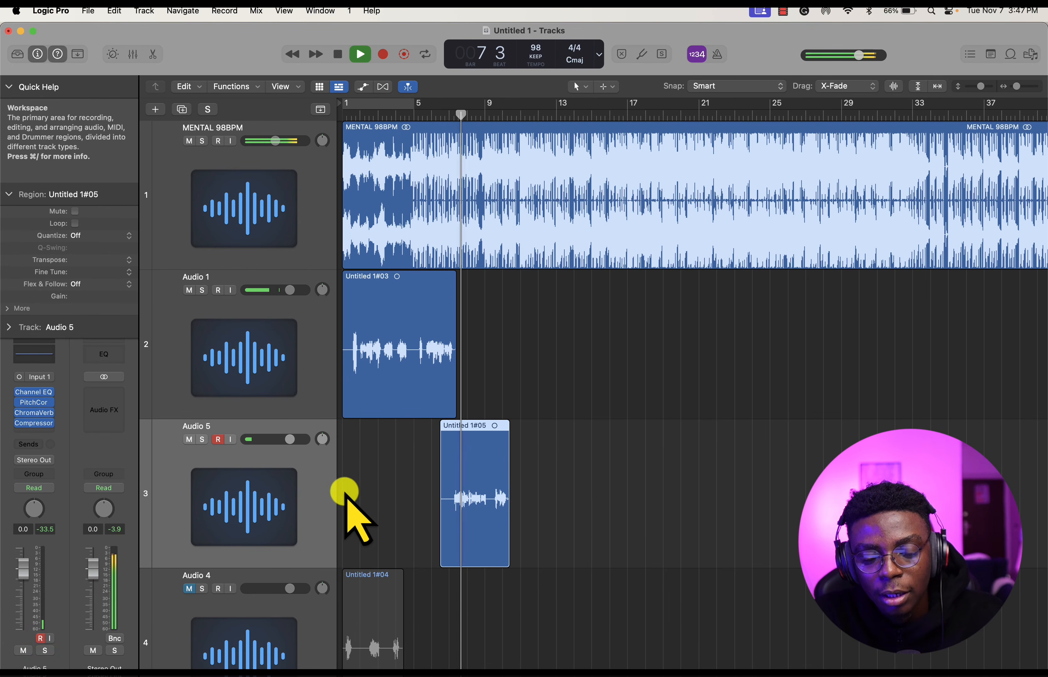
left_click(414, 246)
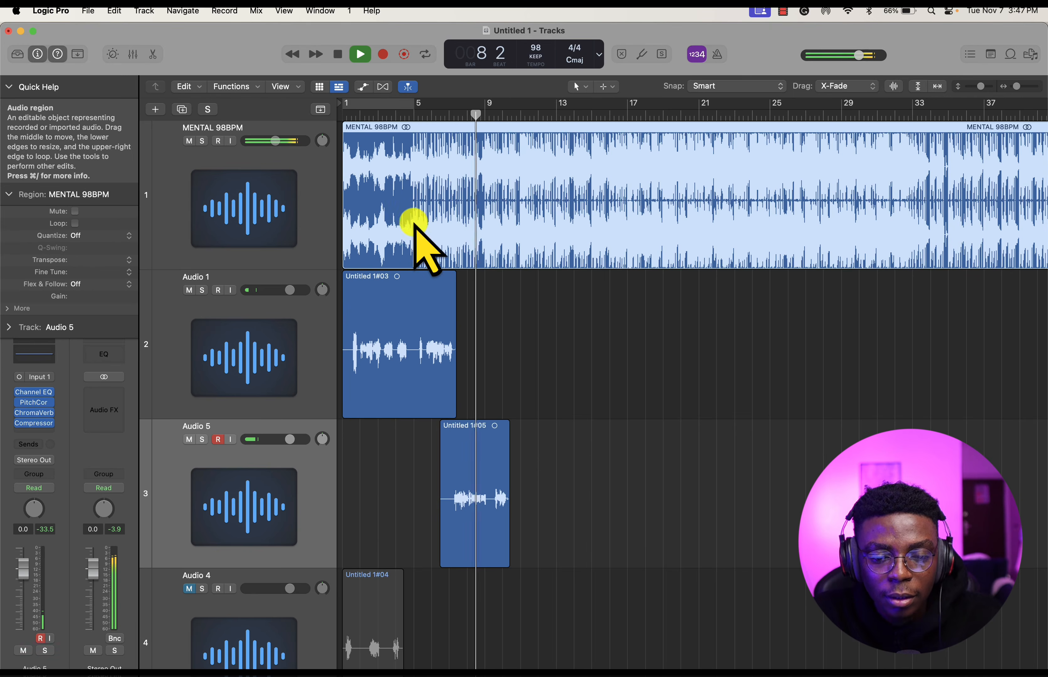
left_click_drag(274, 141, 260, 141)
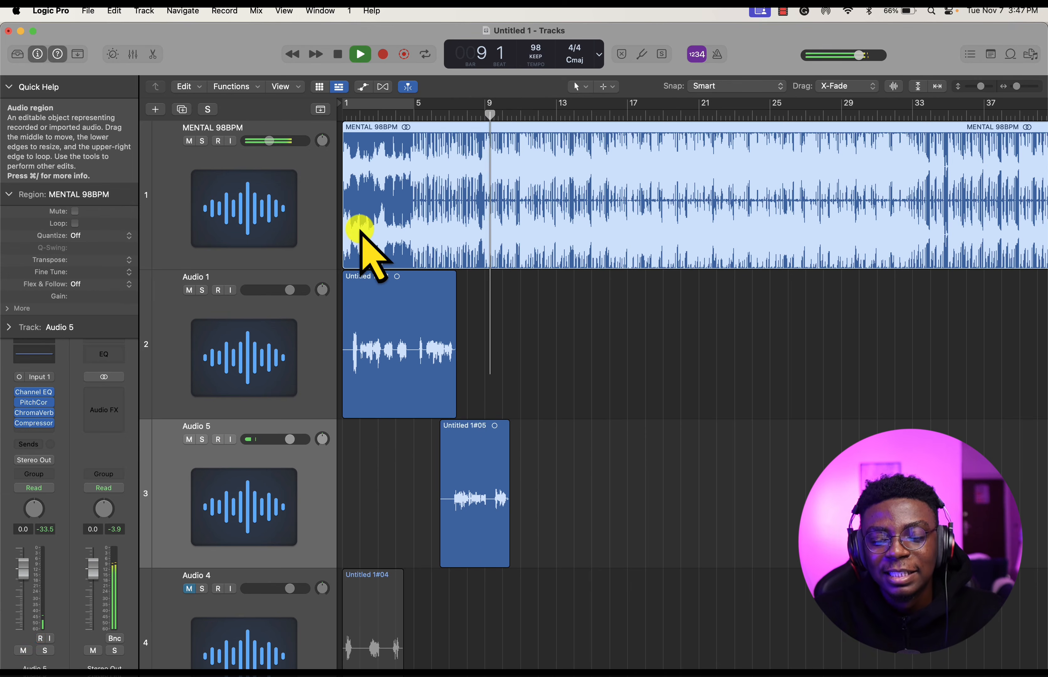
- Stop playback, show the audio track editor and the global tracks, and hide both again
key("n")
key("space")
left_click(600, 347)
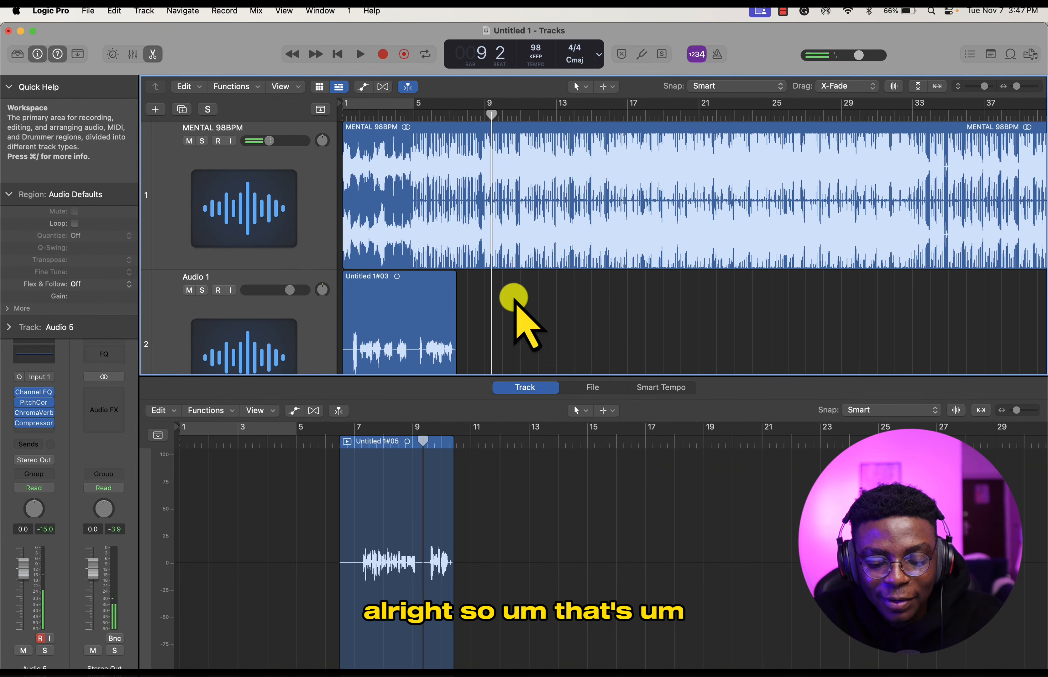
key("g")
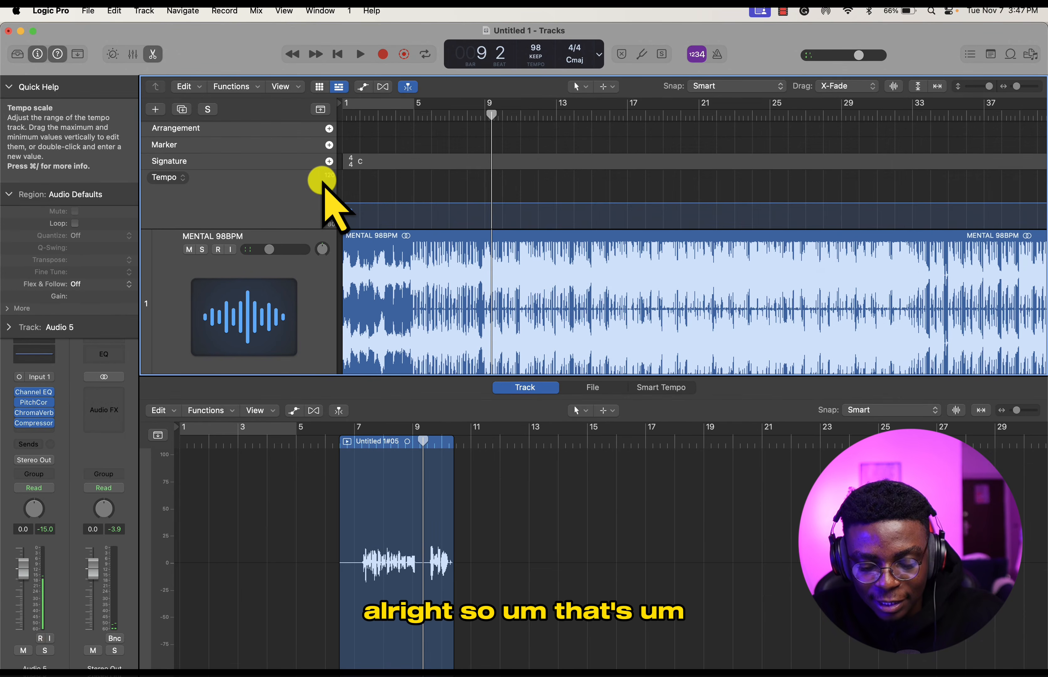
key("g")
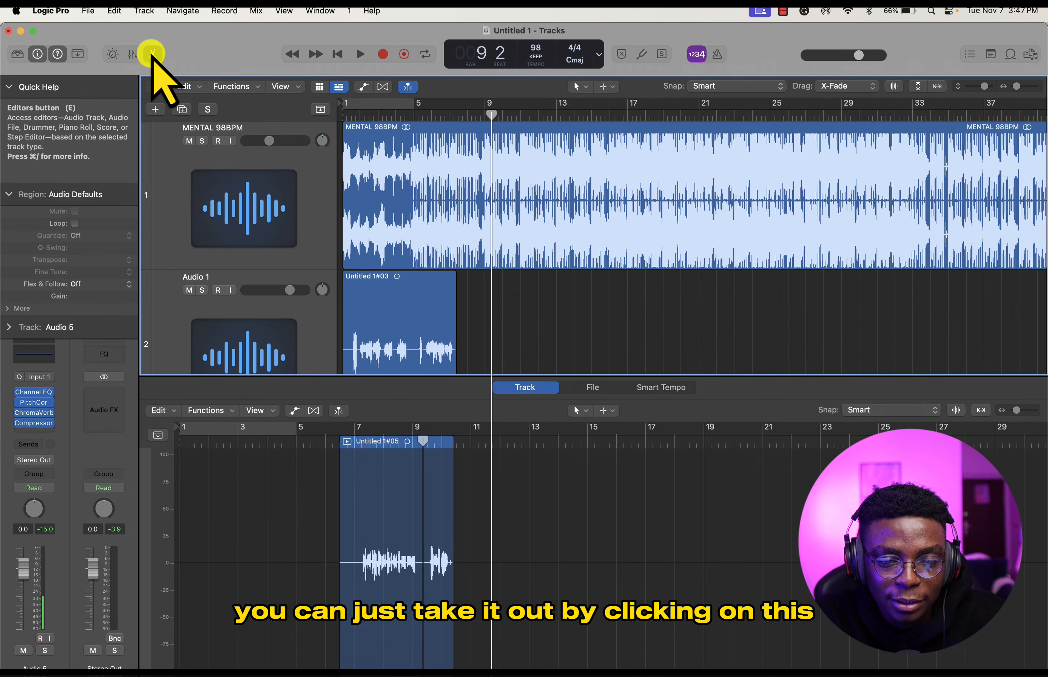
left_click(152, 54)
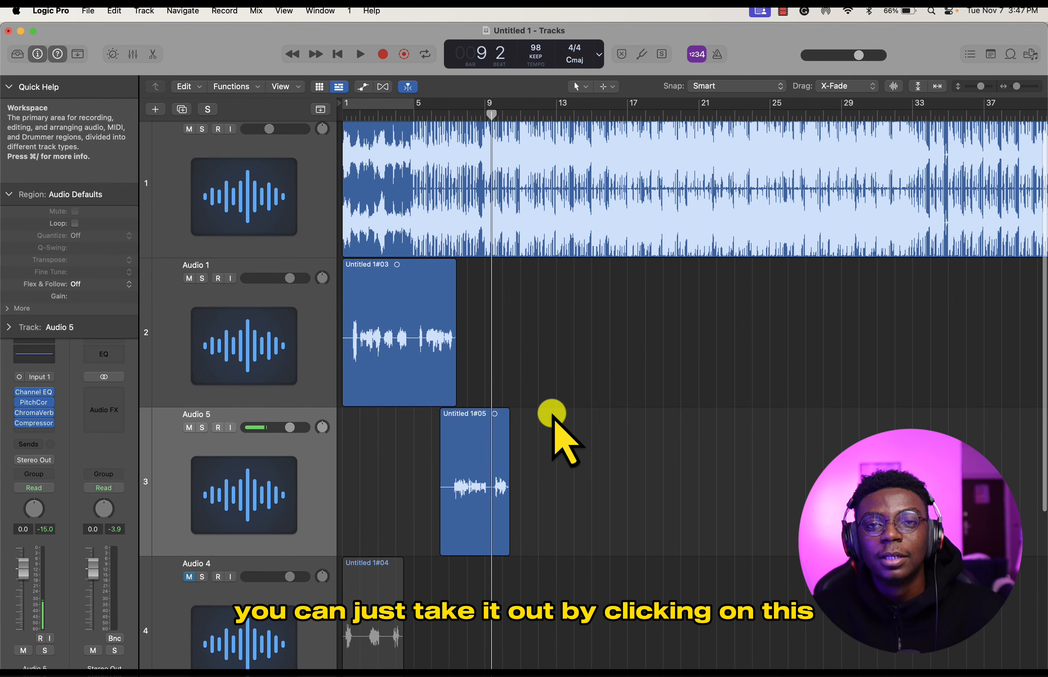